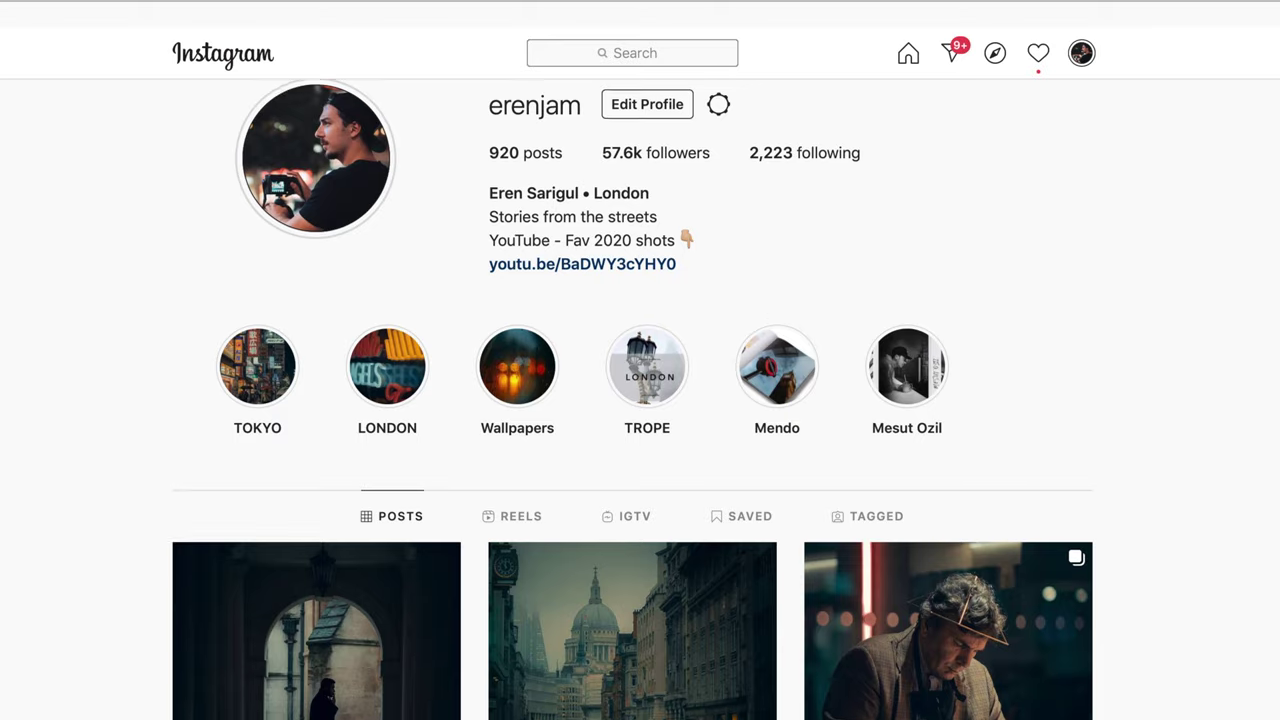
# - Select the photo from the filmstrip and show it large with the left presets panel hidden
pyautogui.scroll(-2, 633, 400)
pyautogui.scroll(-6, 633, 400)
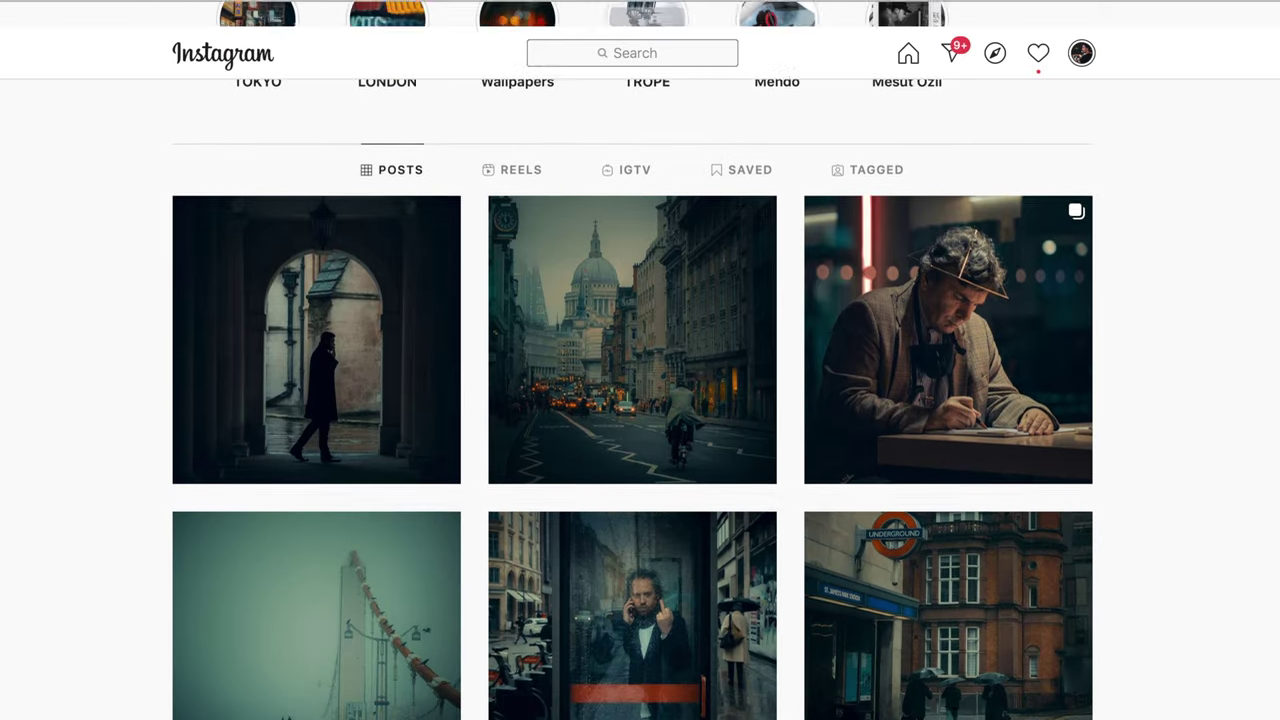
pyautogui.scroll(-5, 633, 400)
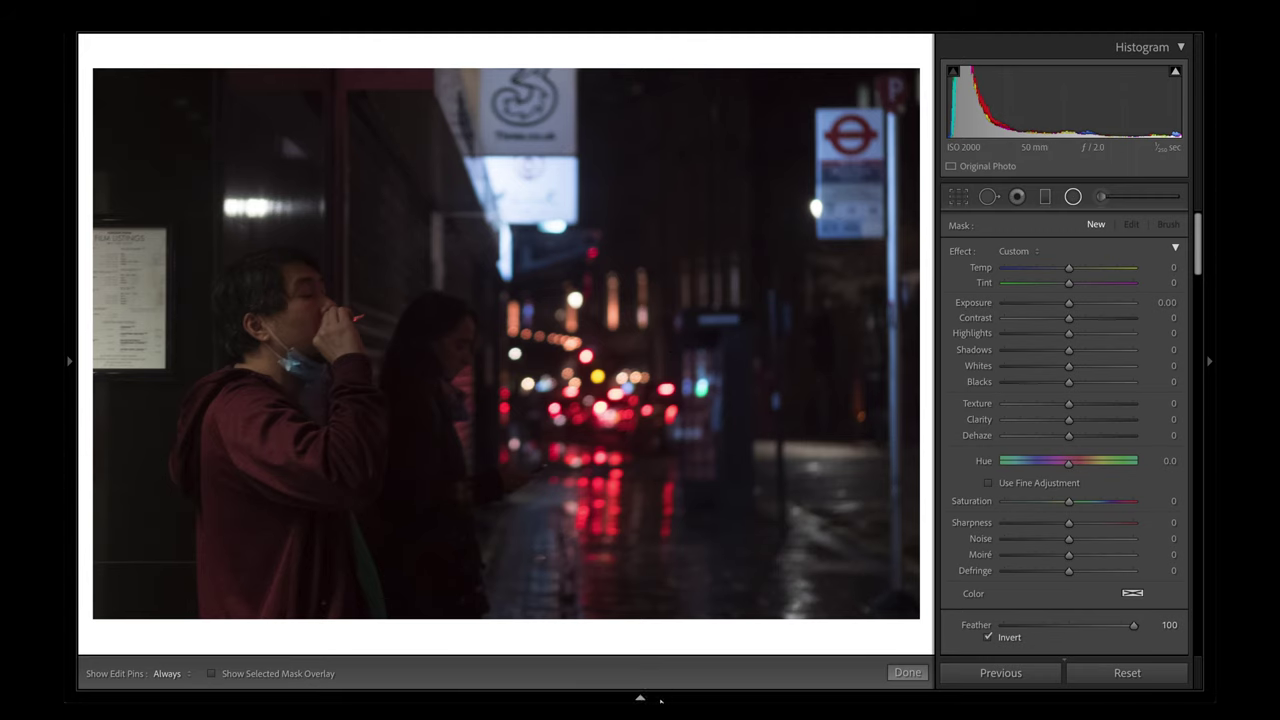
pyautogui.click(660, 700)
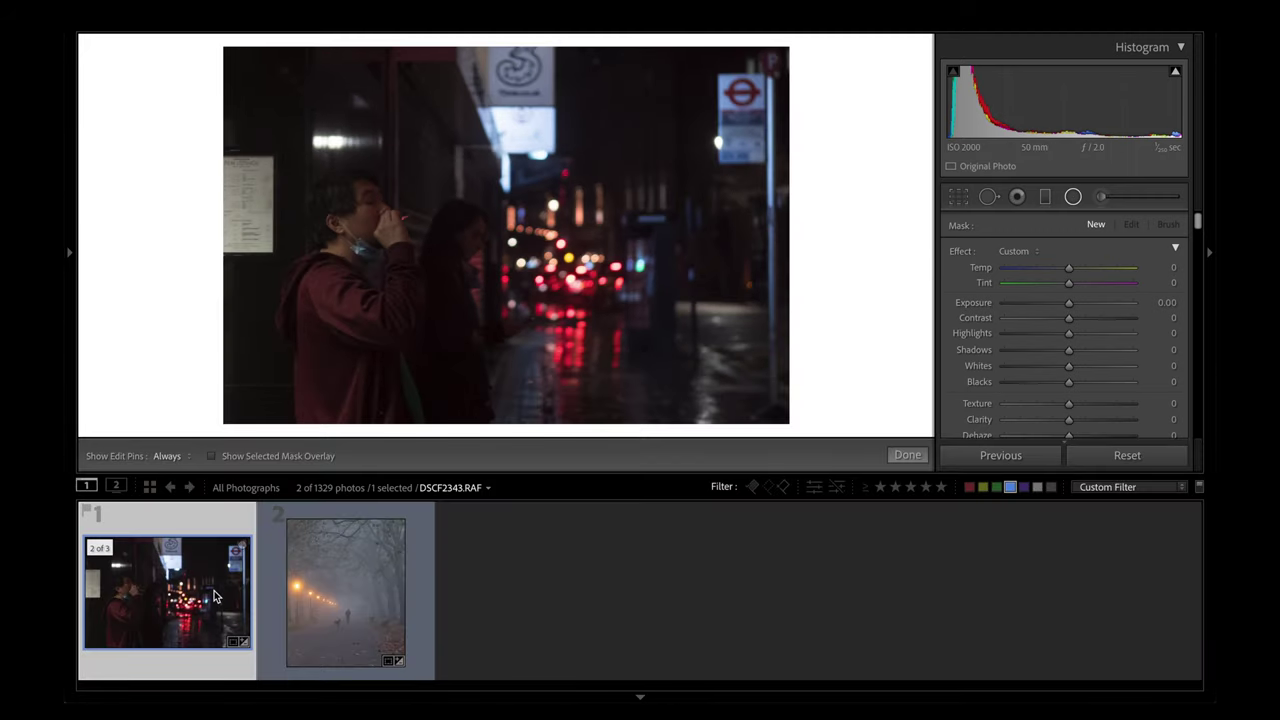
pyautogui.moveTo(213, 597)
pyautogui.click(368, 610)
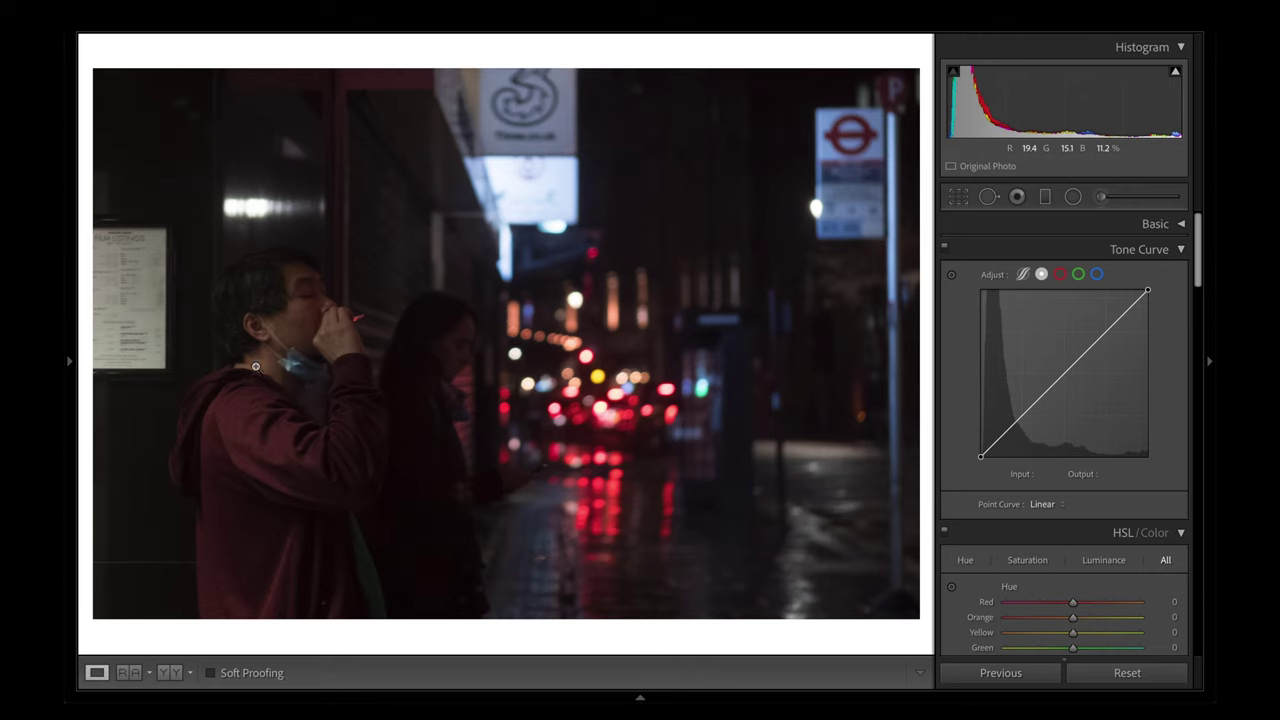
pyautogui.click(70, 363)
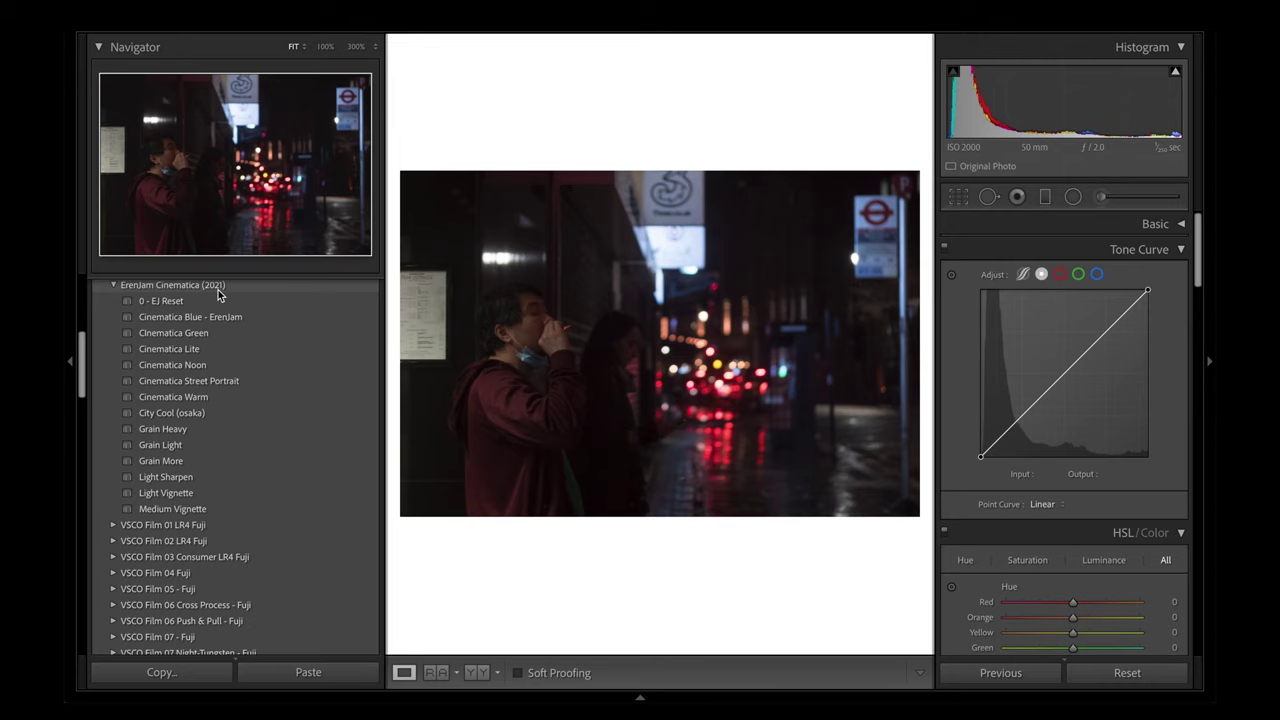
pyautogui.press('F7')
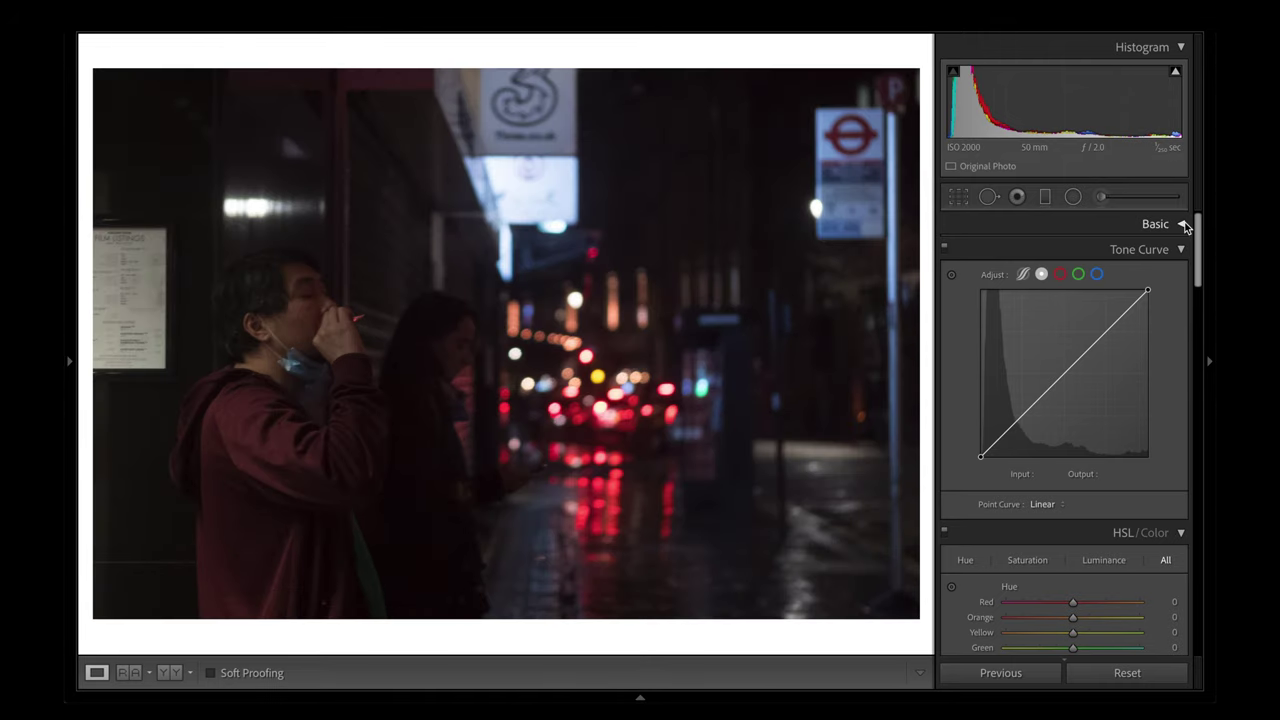
# - In Basic, set Highlights and Whites -100, Shadows +51, Blacks -10, Contrast -25, Temp 3,311, Tint +23
pyautogui.click(1184, 226)
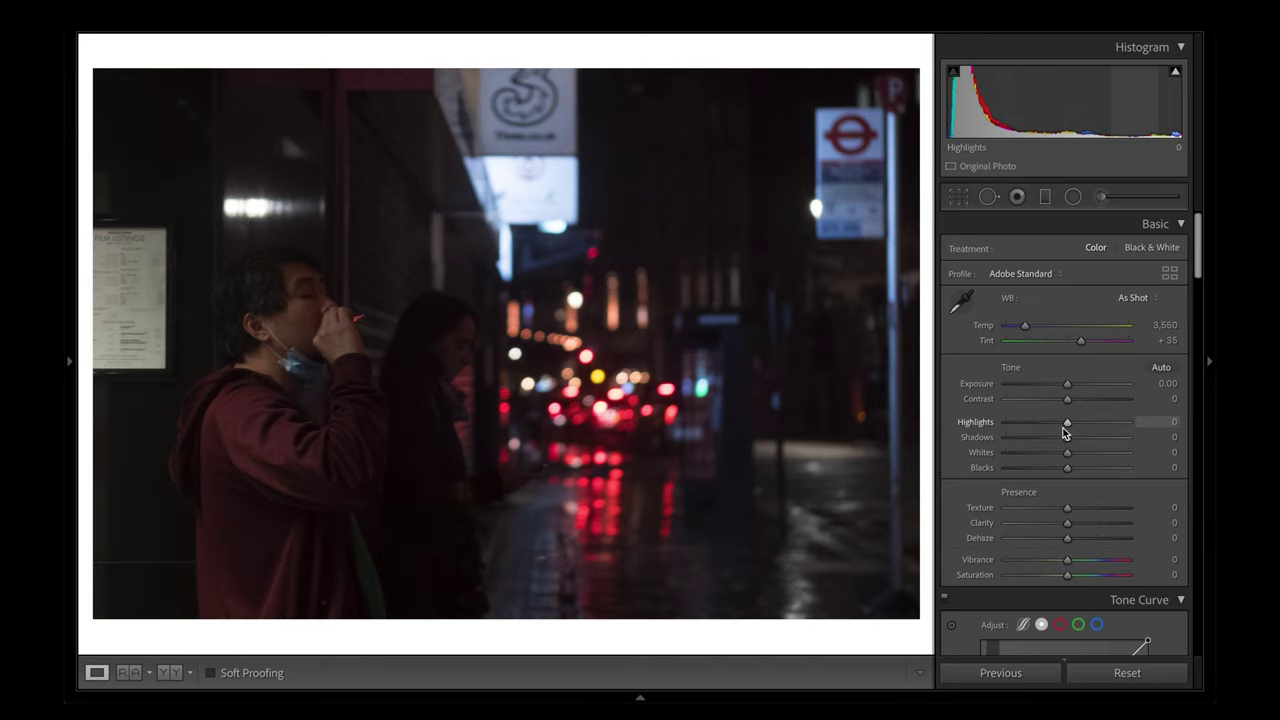
pyautogui.moveTo(1067, 428); pyautogui.dragTo(943, 434)
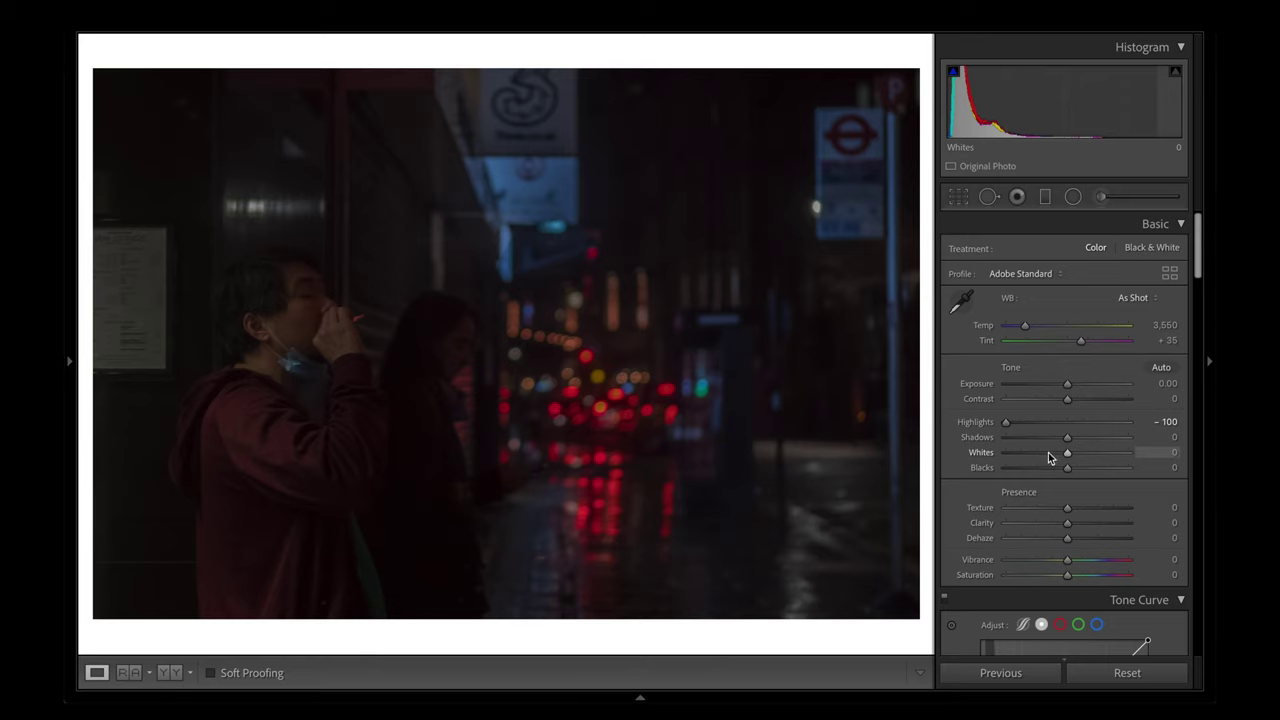
pyautogui.moveTo(1047, 457); pyautogui.dragTo(949, 471)
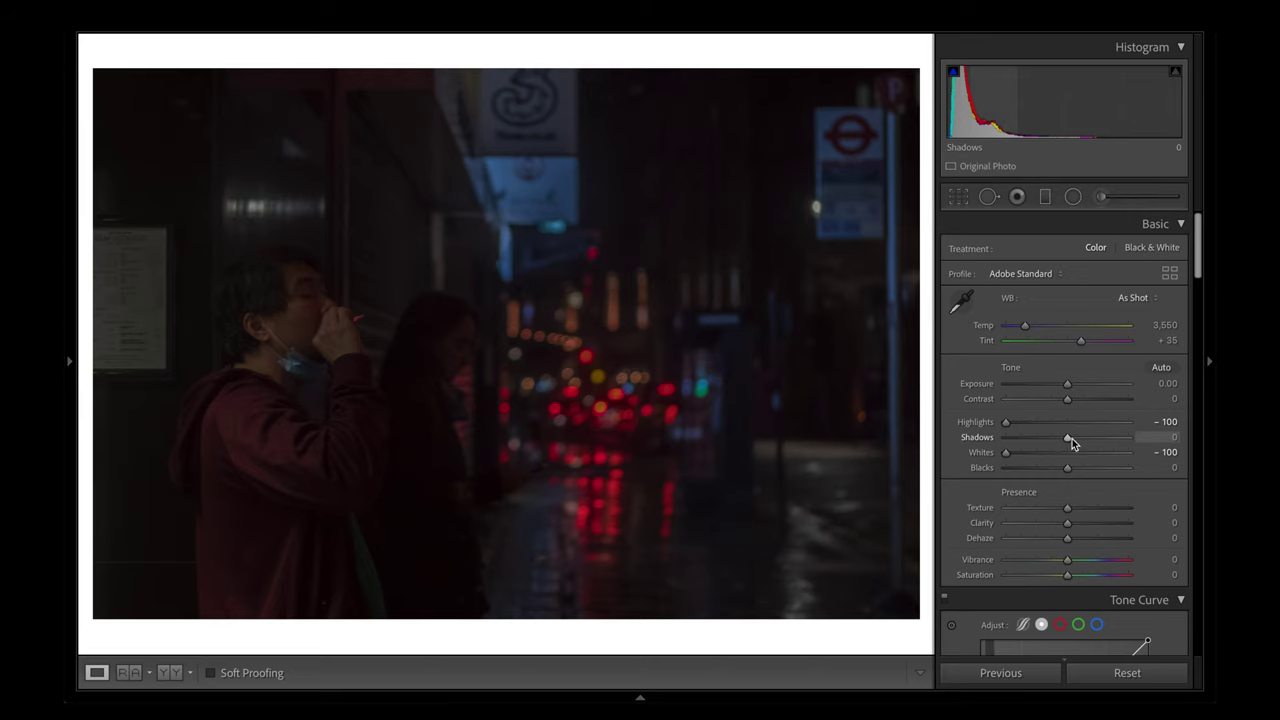
pyautogui.moveTo(1086, 443); pyautogui.dragTo(1061, 470)
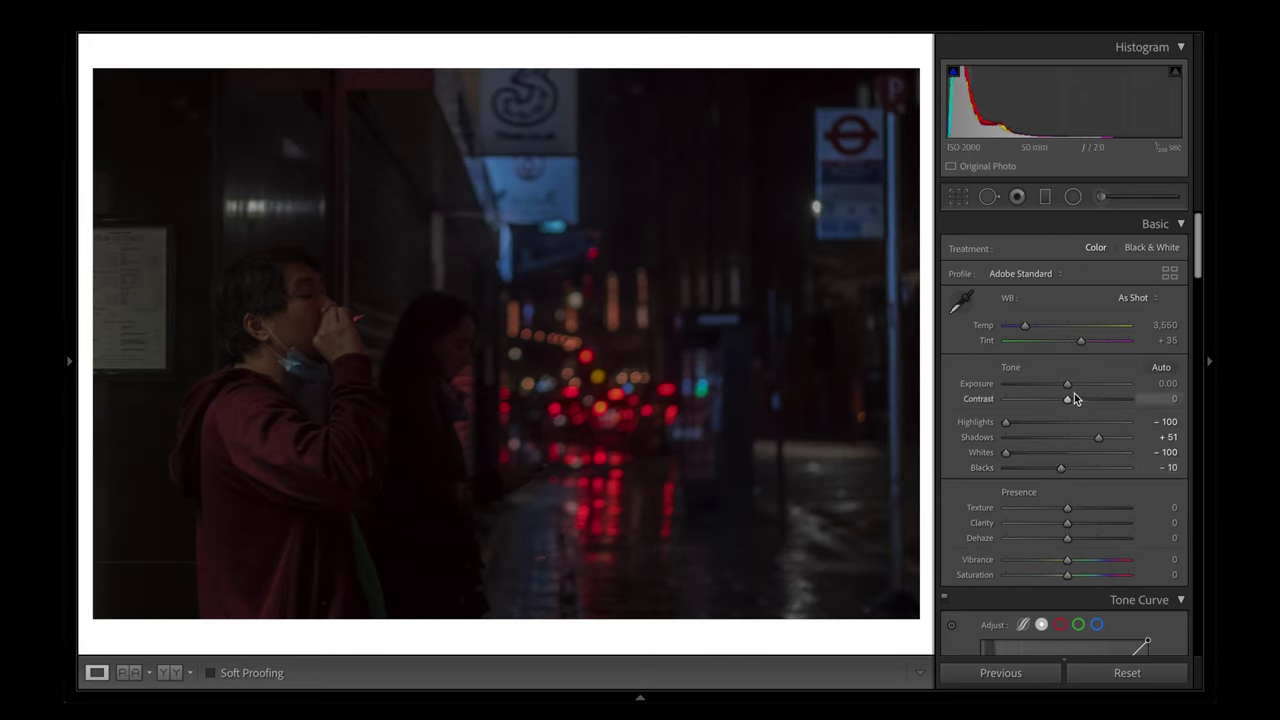
pyautogui.moveTo(1066, 386); pyautogui.dragTo(1083, 394)
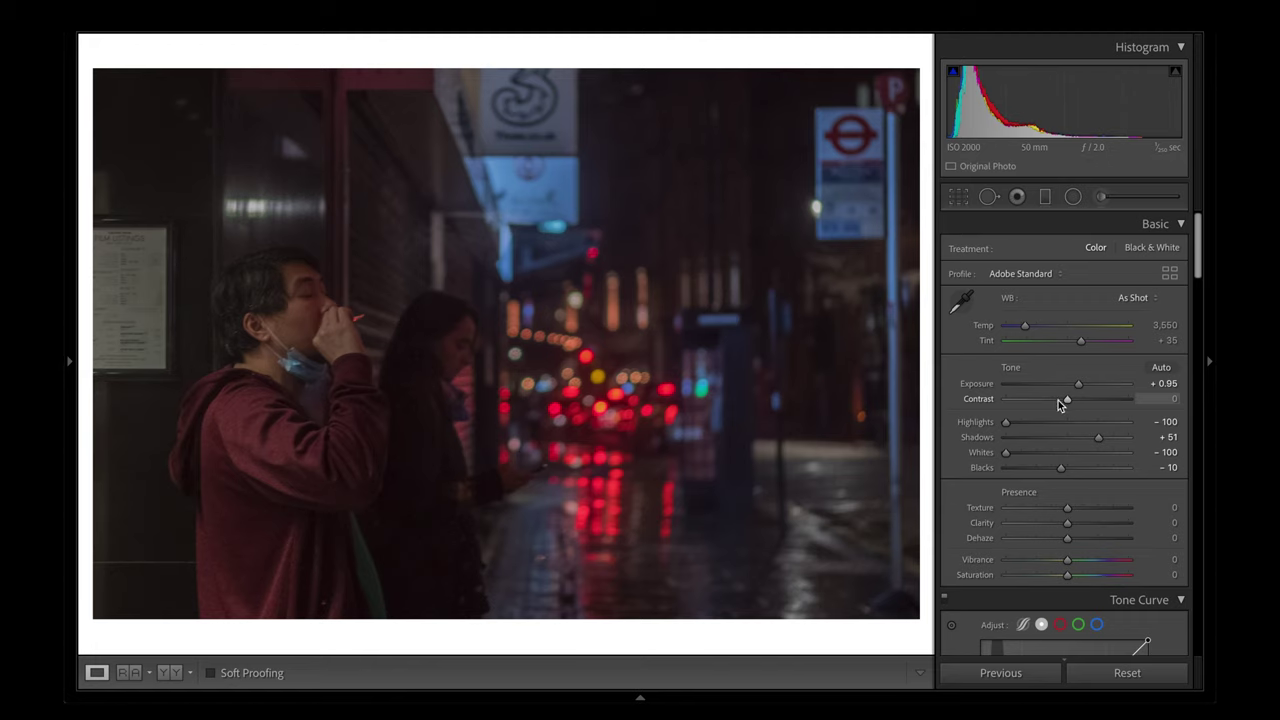
pyautogui.moveTo(1059, 400); pyautogui.dragTo(1052, 399)
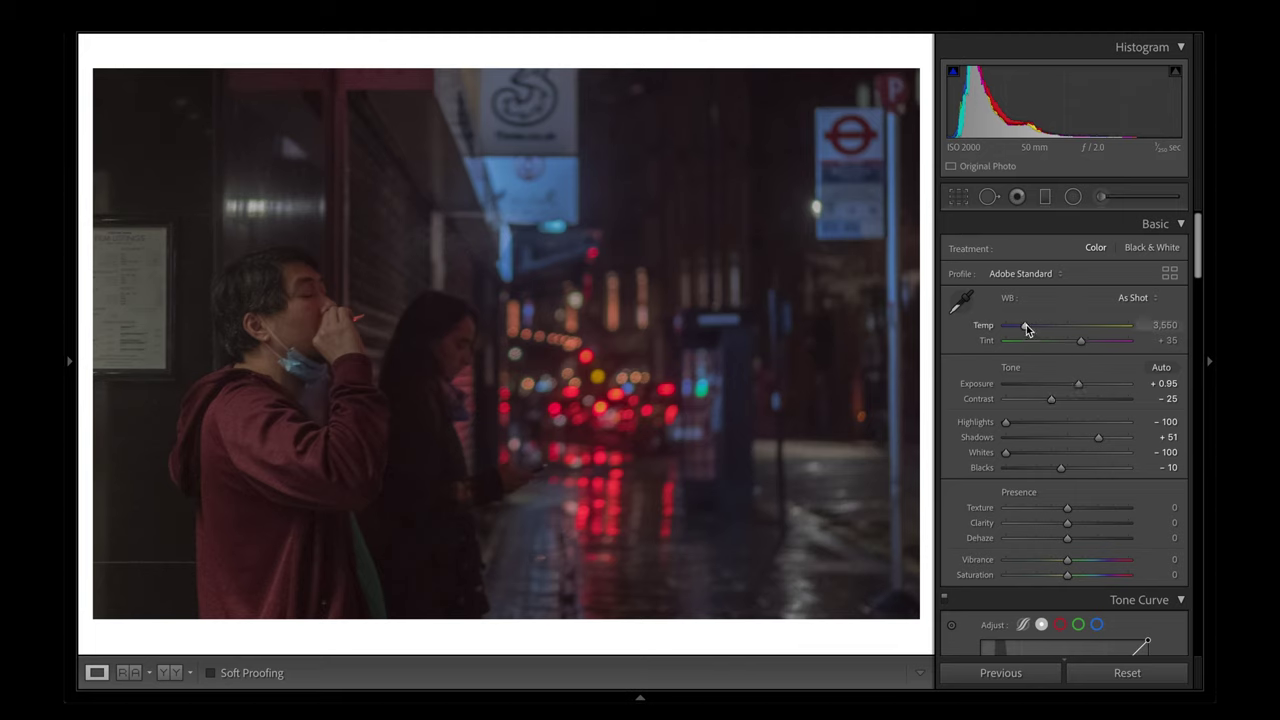
pyautogui.moveTo(1024, 330); pyautogui.dragTo(1078, 344)
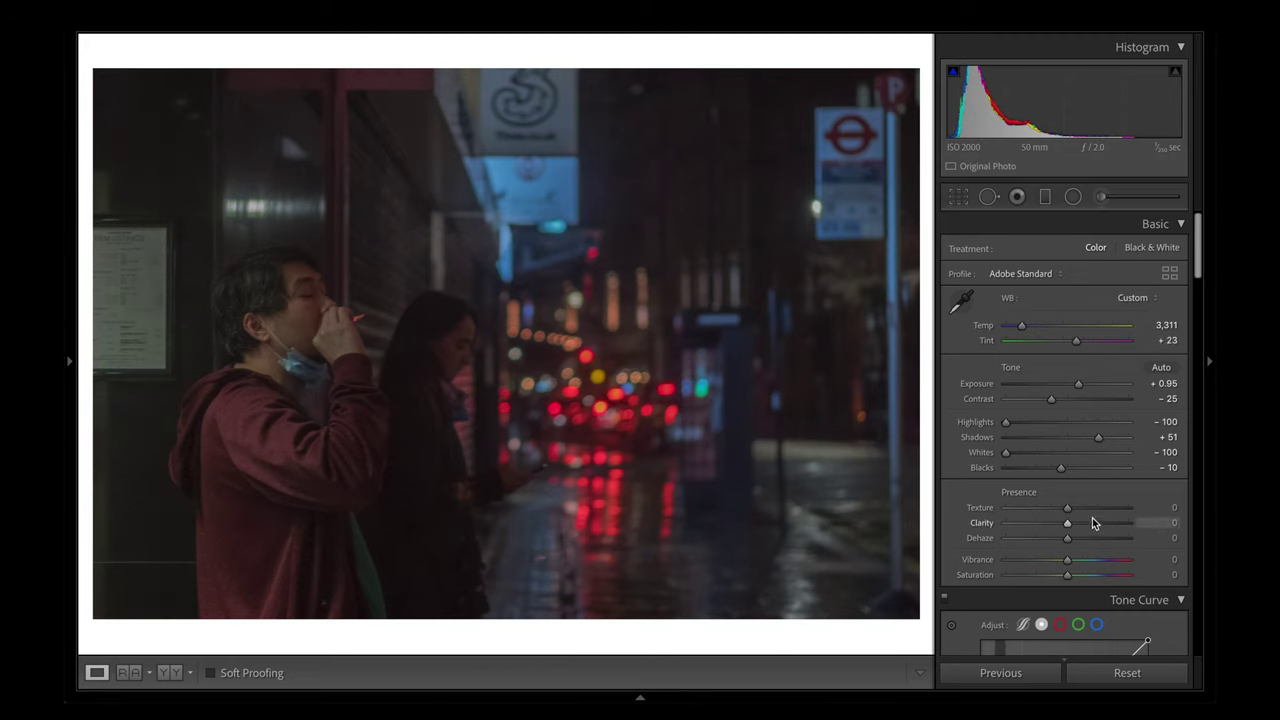
pyautogui.scroll(-6, 1089, 520)
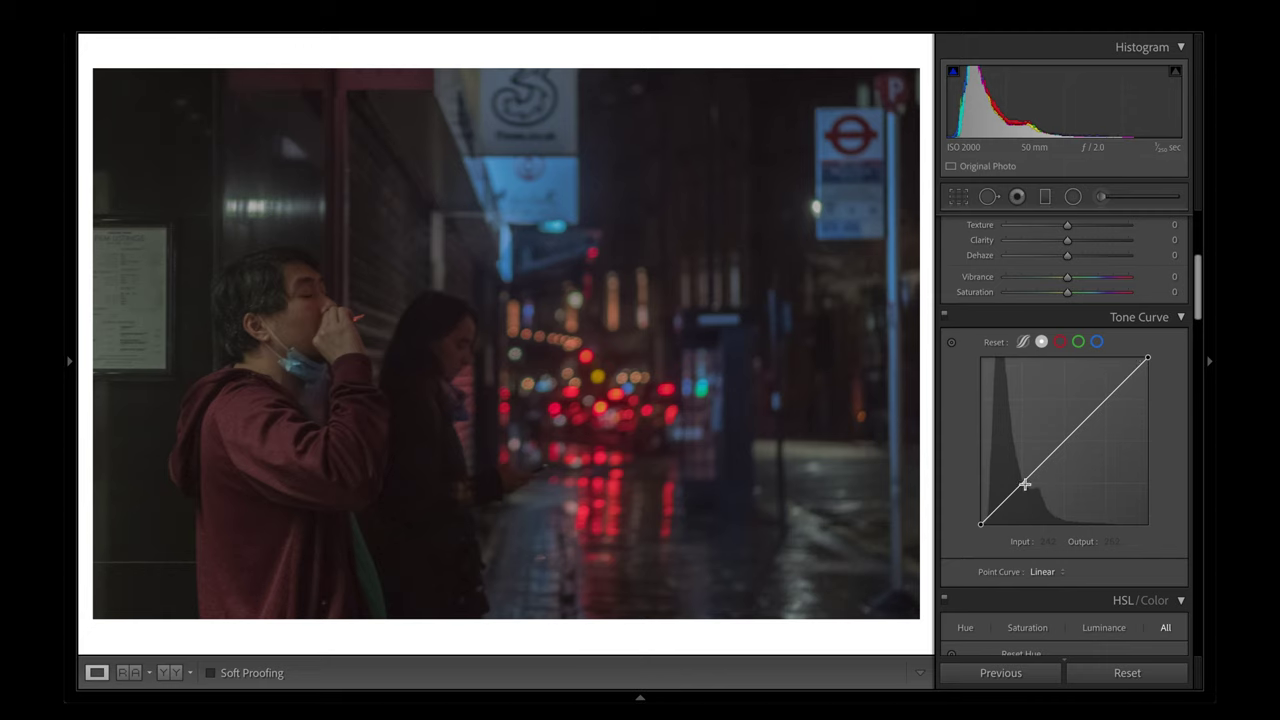
# - Add control points along the tone curve, undo the stray one, and pull the low section down
pyautogui.click(1023, 482)
pyautogui.click(1061, 446)
pyautogui.click(1098, 407)
pyautogui.click(1000, 508)
pyautogui.hotkey('ctrl', 'z')
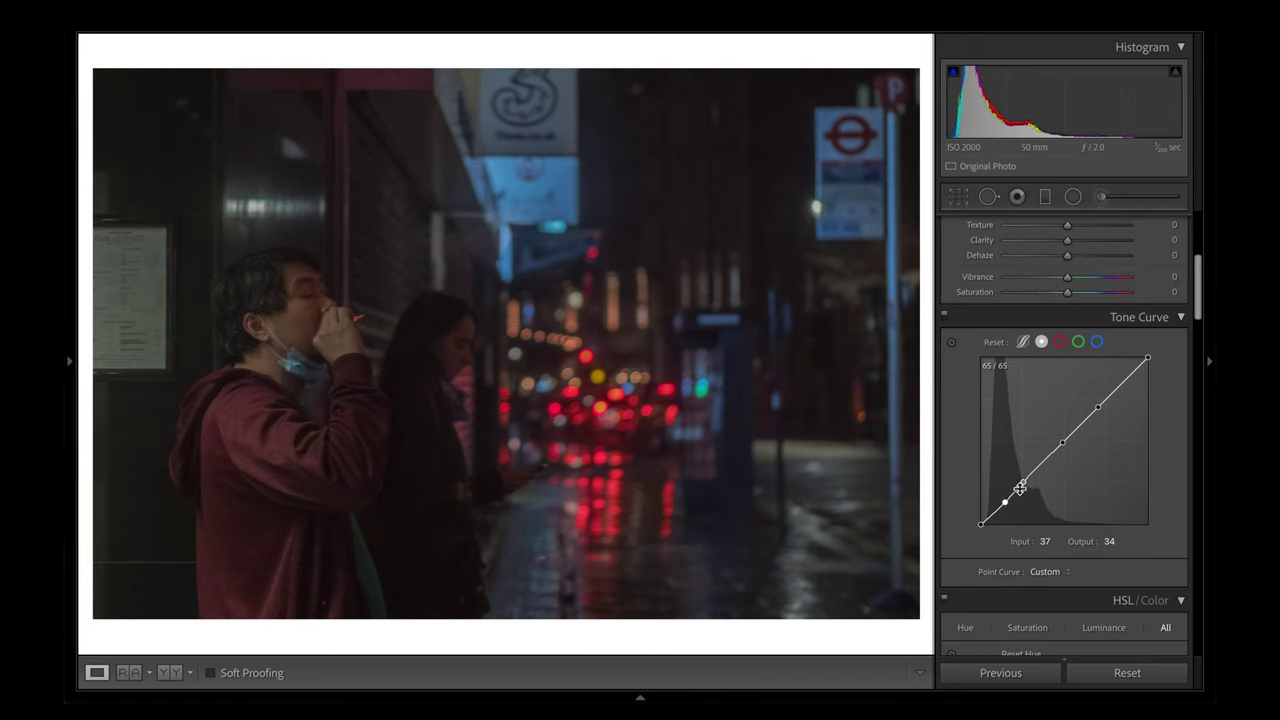
pyautogui.moveTo(1003, 503); pyautogui.dragTo(998, 518)
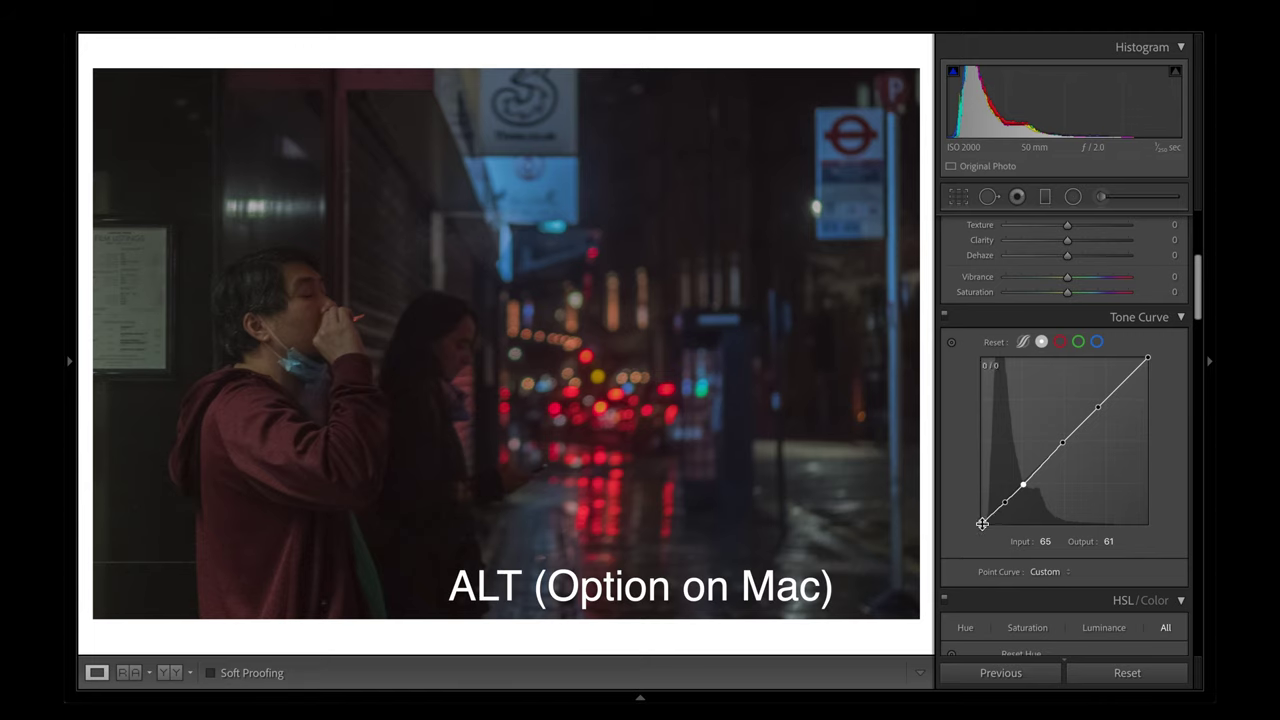
# - Raise the curve's black point to output 7, lower the white point, and toggle the curve to compare
pyautogui.moveTo(981, 522); pyautogui.dragTo(984, 489)
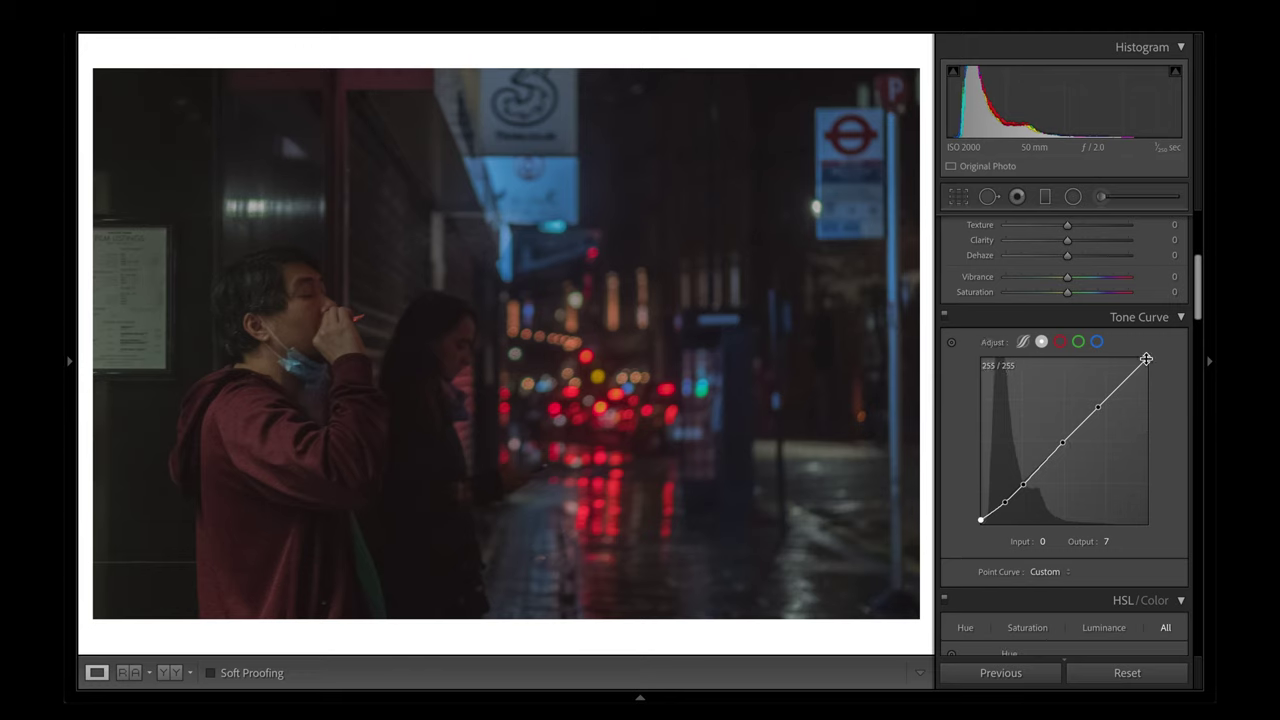
pyautogui.press('alt')
pyautogui.moveTo(1148, 357); pyautogui.dragTo(1156, 371)
pyautogui.moveTo(1103, 417); pyautogui.dragTo(1099, 414)
pyautogui.click(1062, 443)
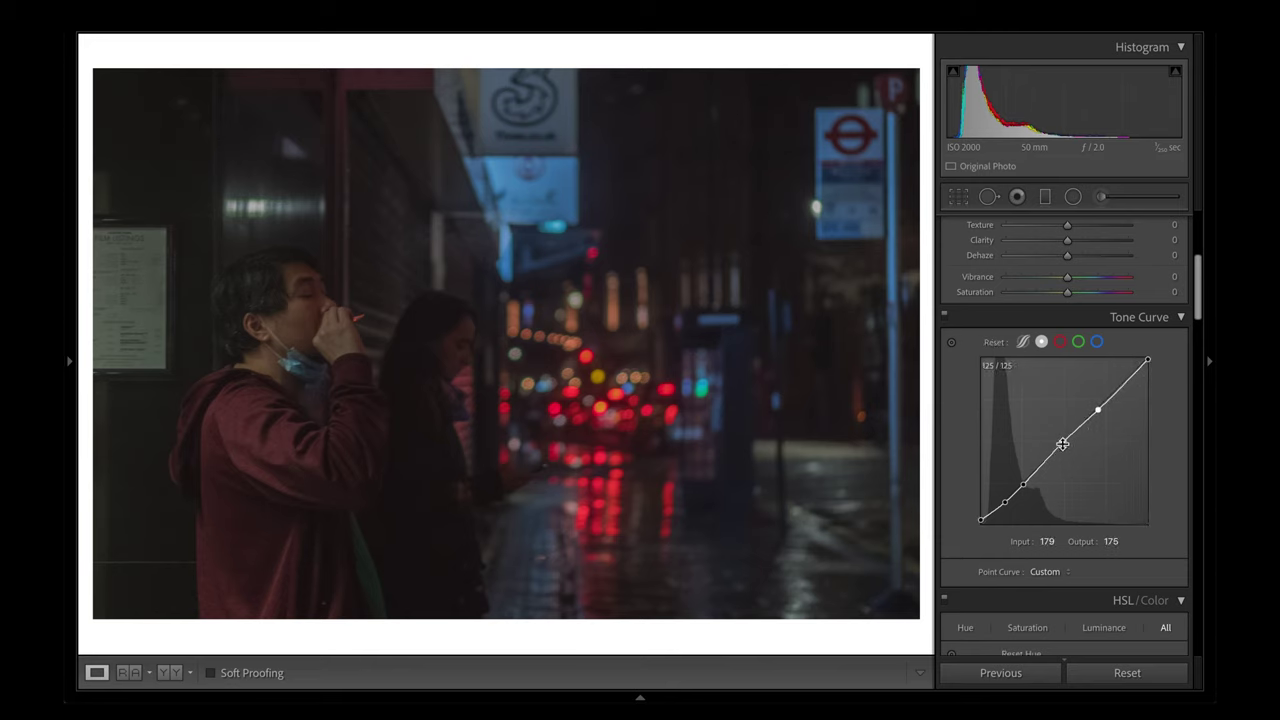
pyautogui.click(944, 317)
# - Shift the HSL hues: Red +35, Orange -7, Yellow -22, and adjust Blue
pyautogui.scroll(-3, 1092, 355)
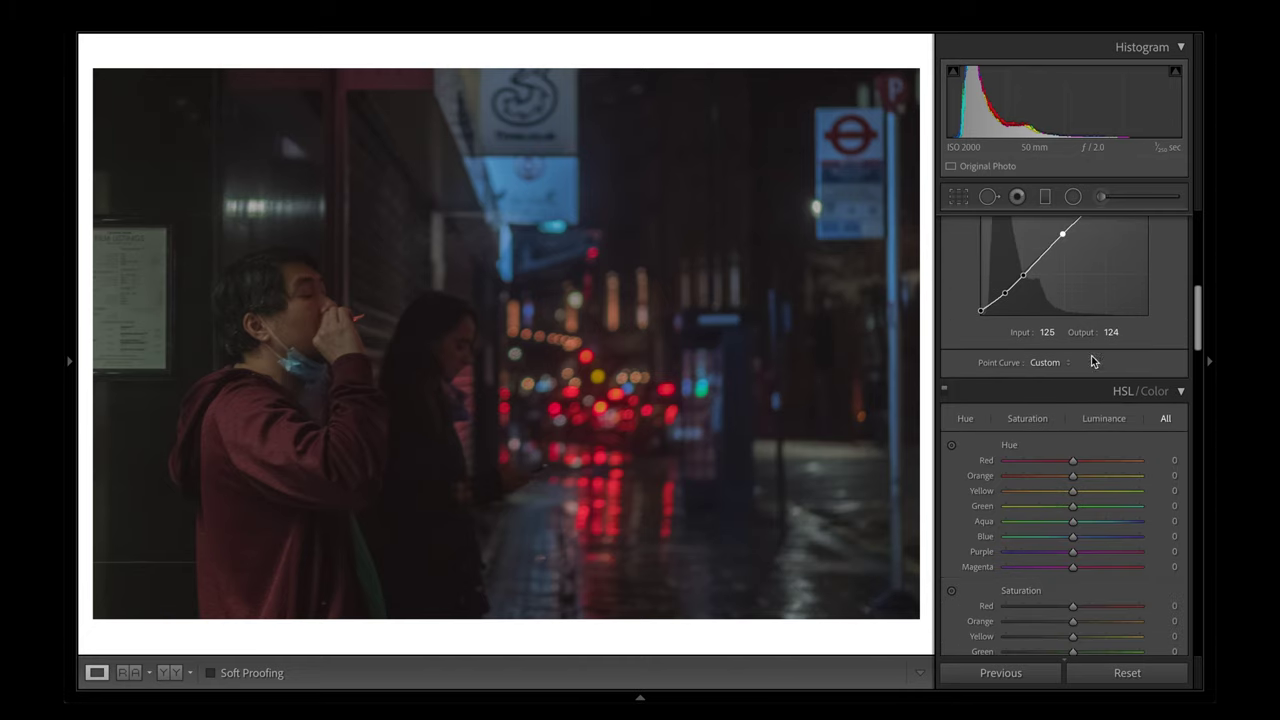
pyautogui.scroll(-2, 1100, 423)
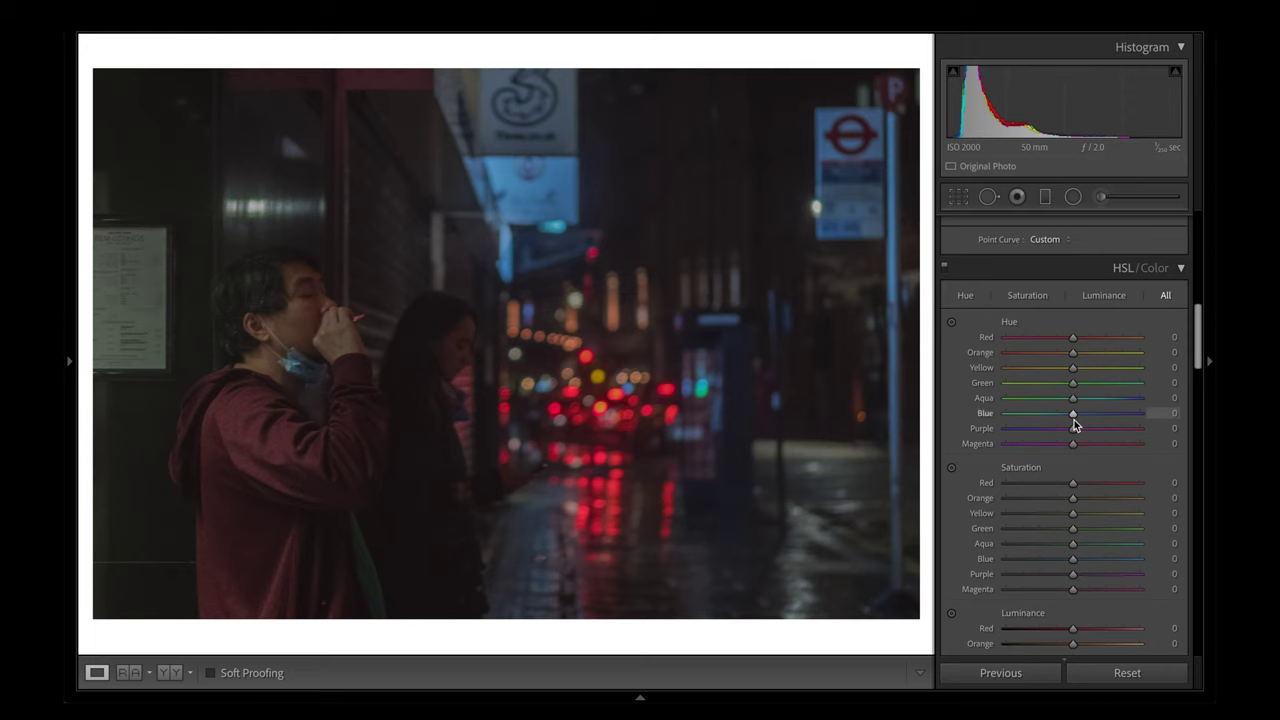
pyautogui.click(1097, 339)
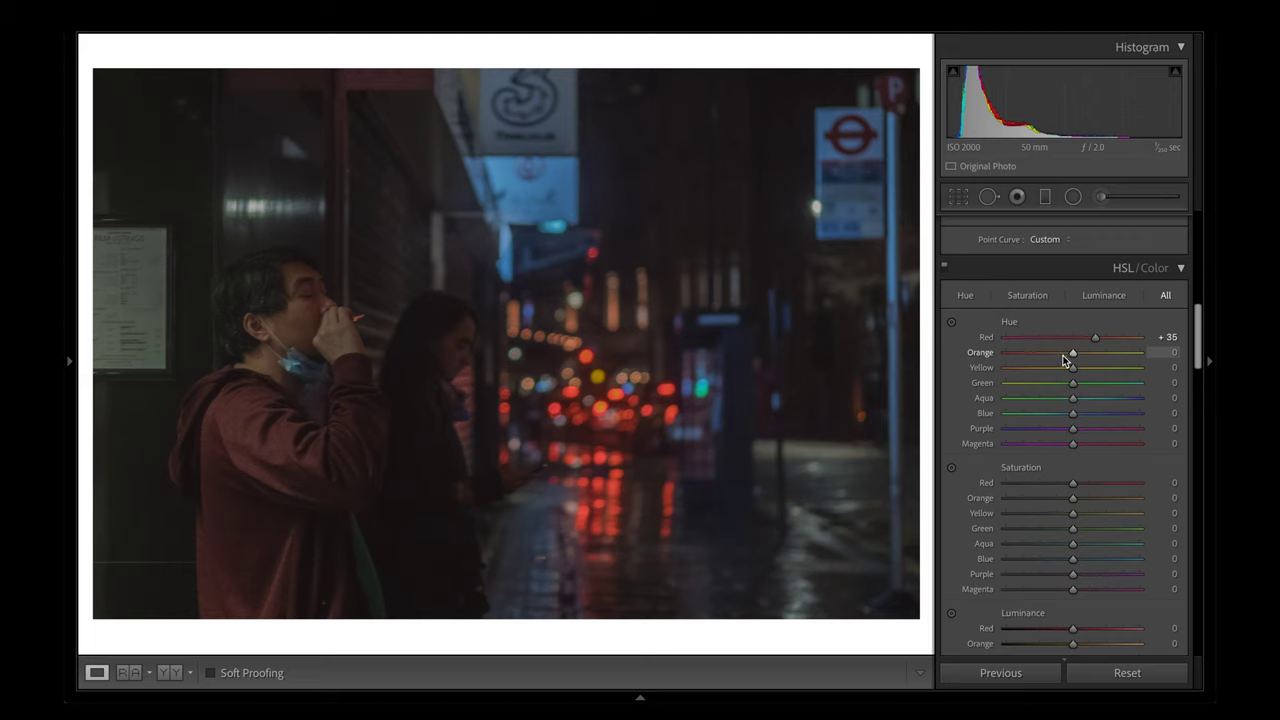
pyautogui.moveTo(1071, 357); pyautogui.dragTo(1058, 367)
pyautogui.scroll(-1, 1077, 407)
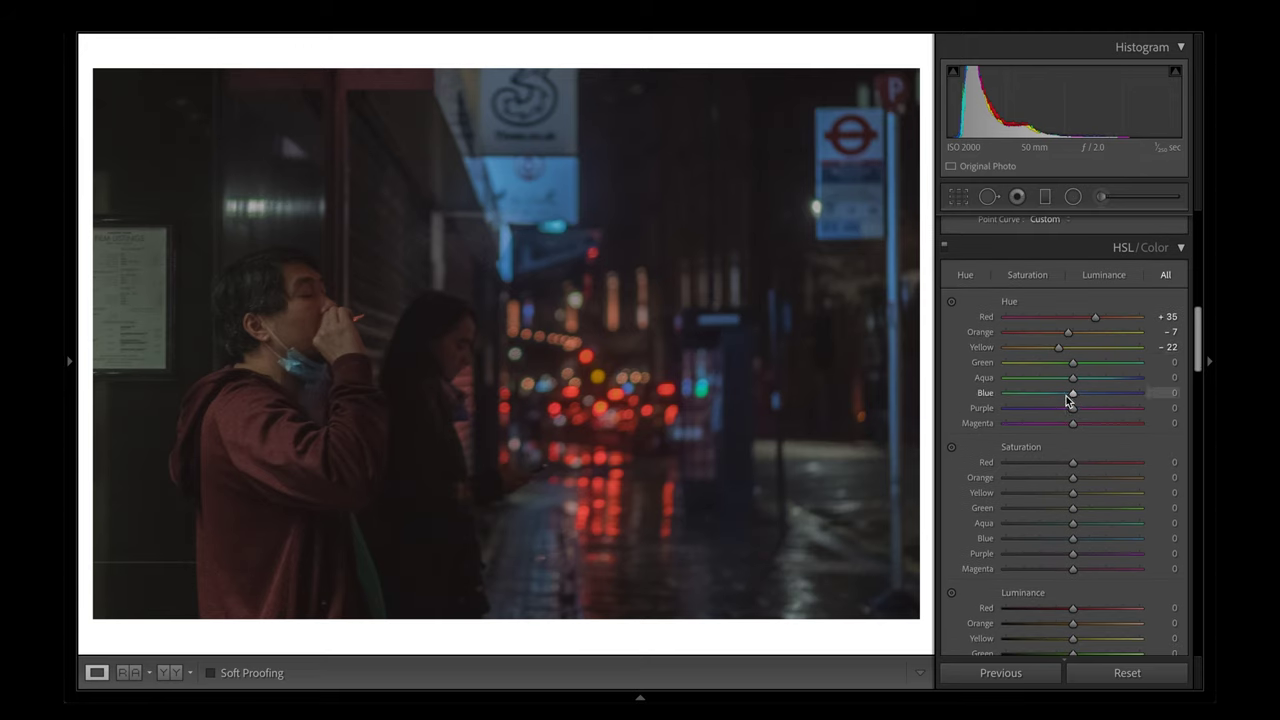
pyautogui.moveTo(1071, 397); pyautogui.dragTo(1065, 377)
# - Lower all HSL luminance values, from Red -14 to Green -25 and Aqua -16
pyautogui.scroll(-2, 1074, 412)
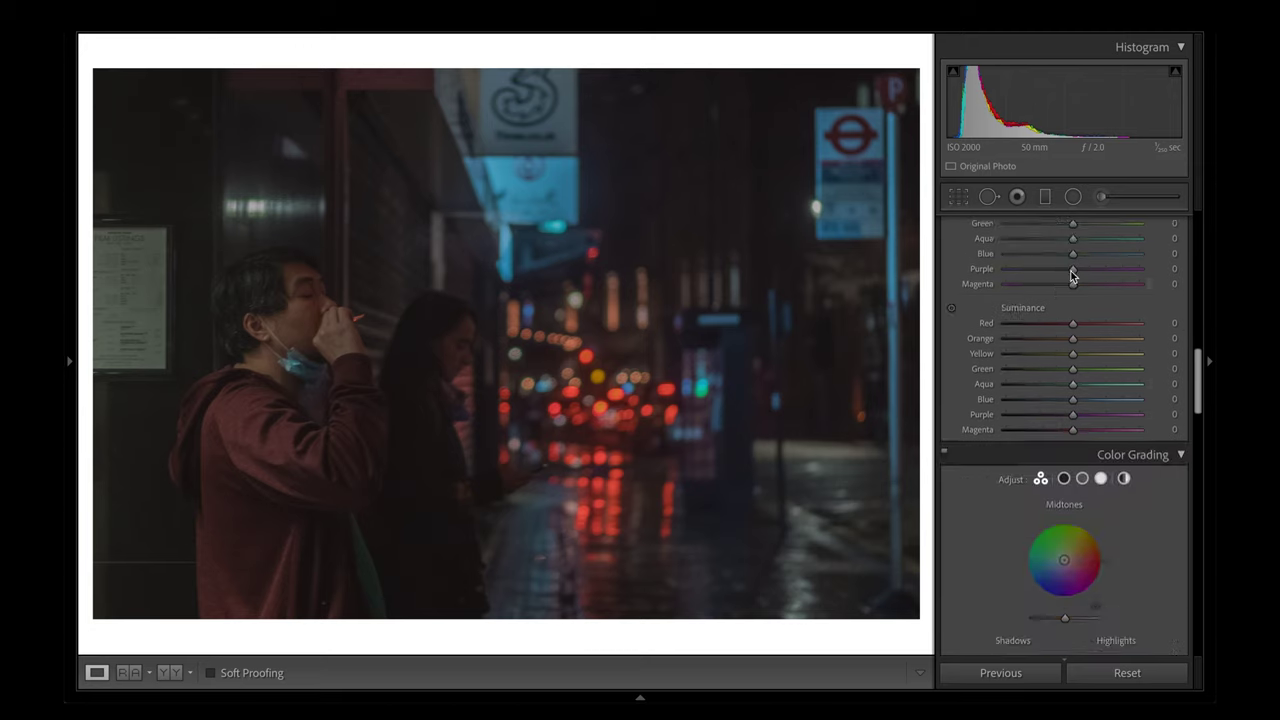
pyautogui.scroll(-2, 1063, 452)
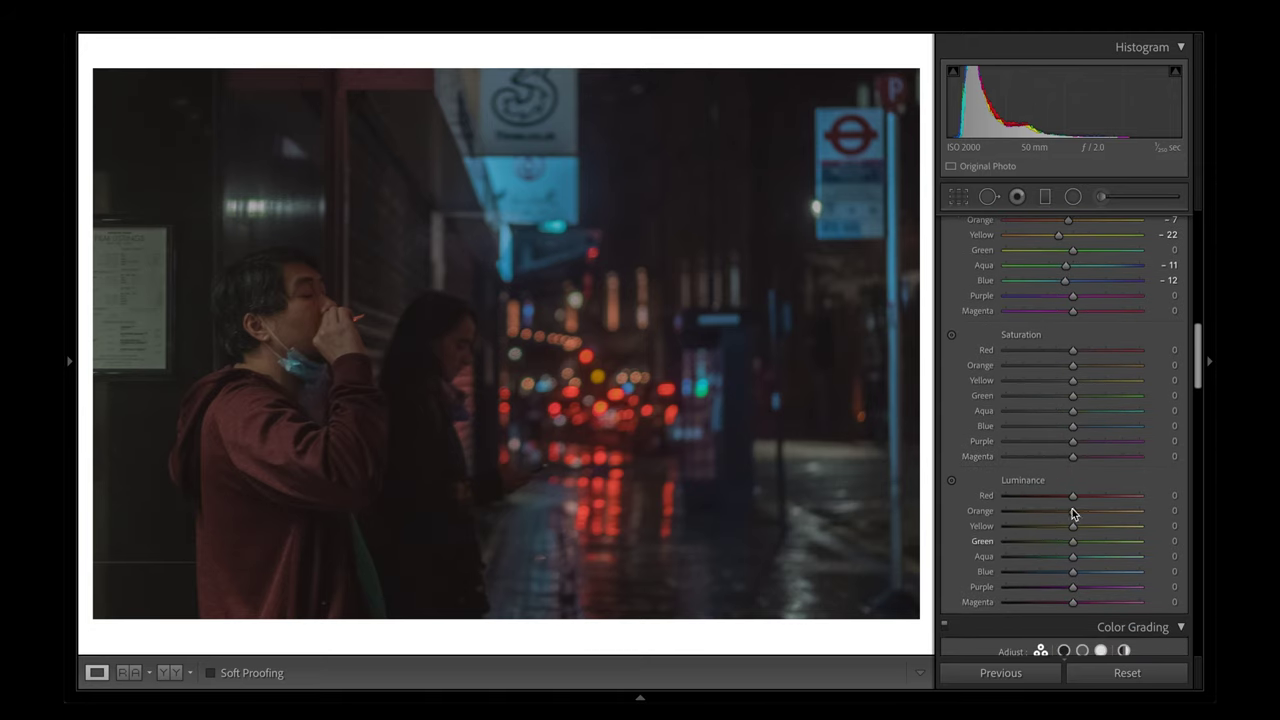
pyautogui.scroll(-3, 1069, 490)
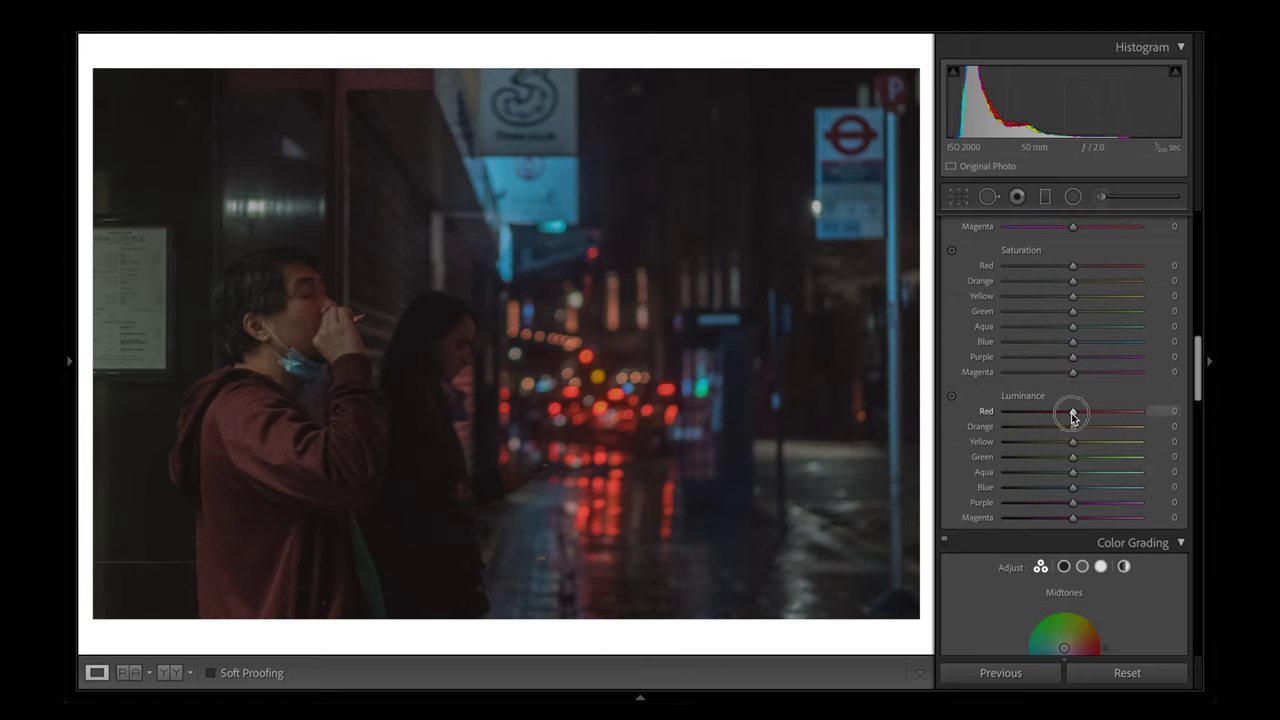
pyautogui.moveTo(1072, 417); pyautogui.dragTo(1067, 430)
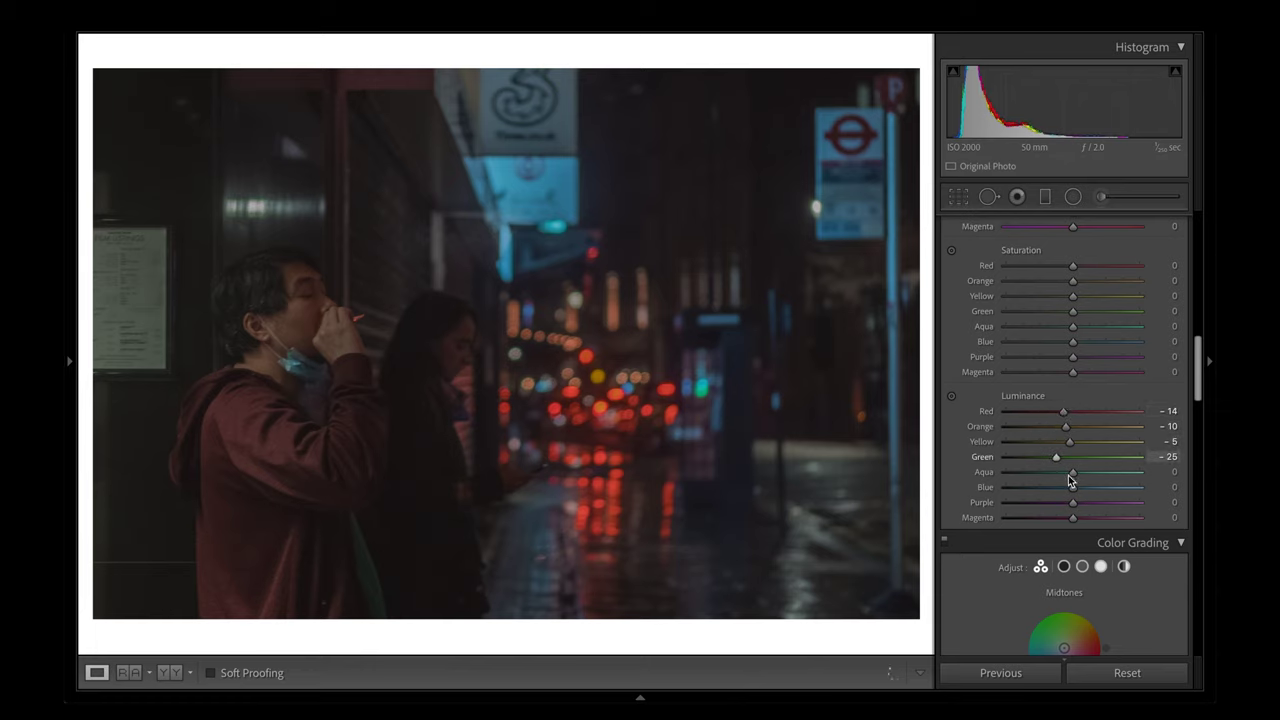
pyautogui.moveTo(1079, 517); pyautogui.dragTo(1075, 517)
pyautogui.scroll(3, 1117, 505)
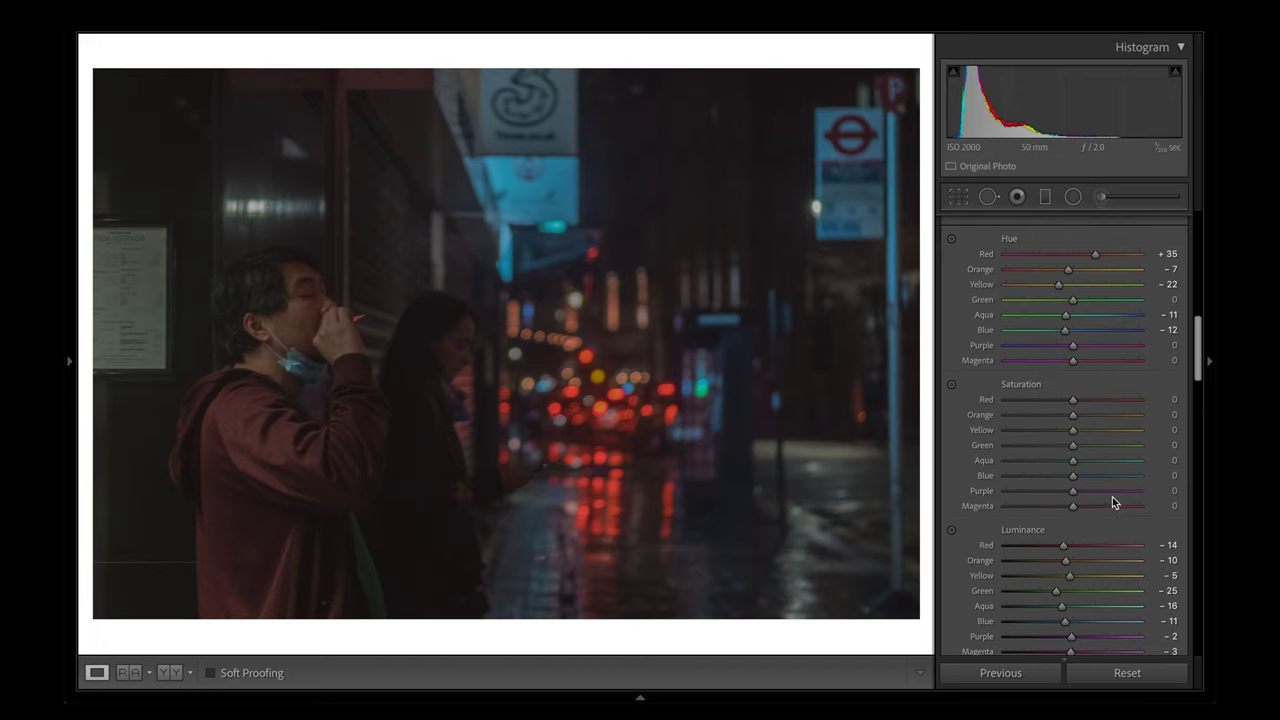
pyautogui.scroll(-4, 1112, 502)
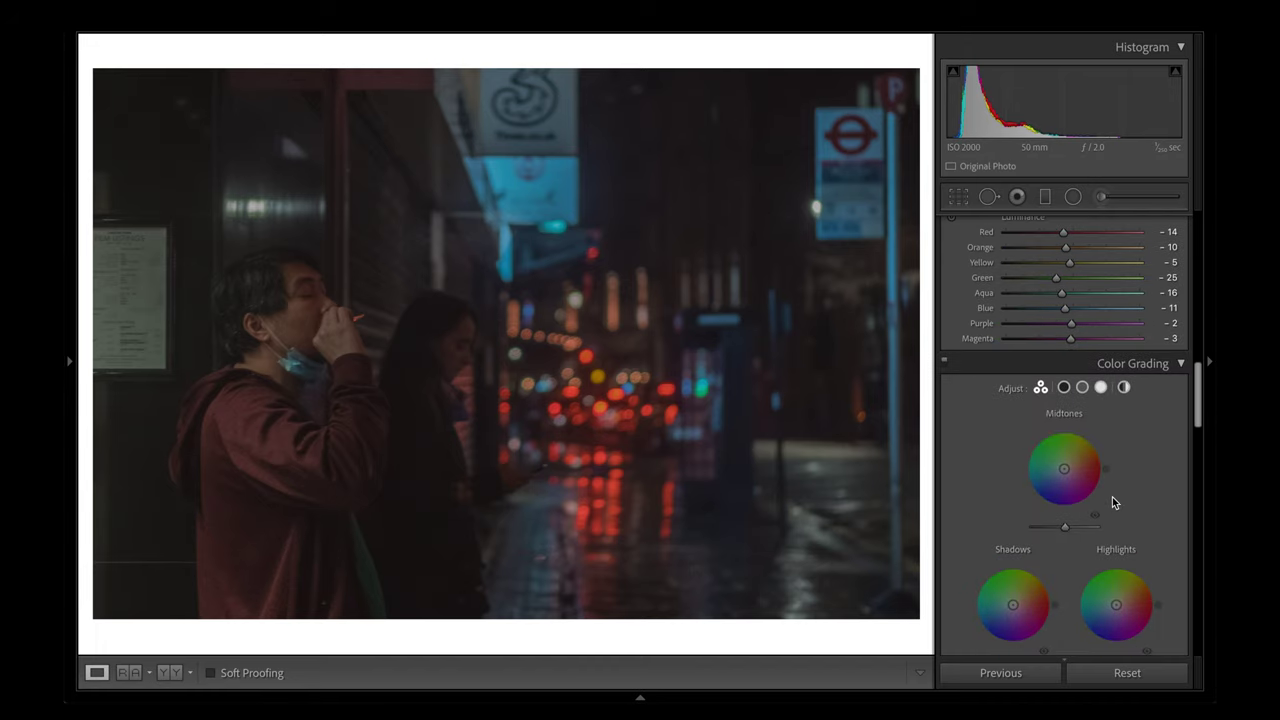
# - Give the whole photo a faint green tint with the Global colour grading wheel
pyautogui.scroll(-2, 1112, 497)
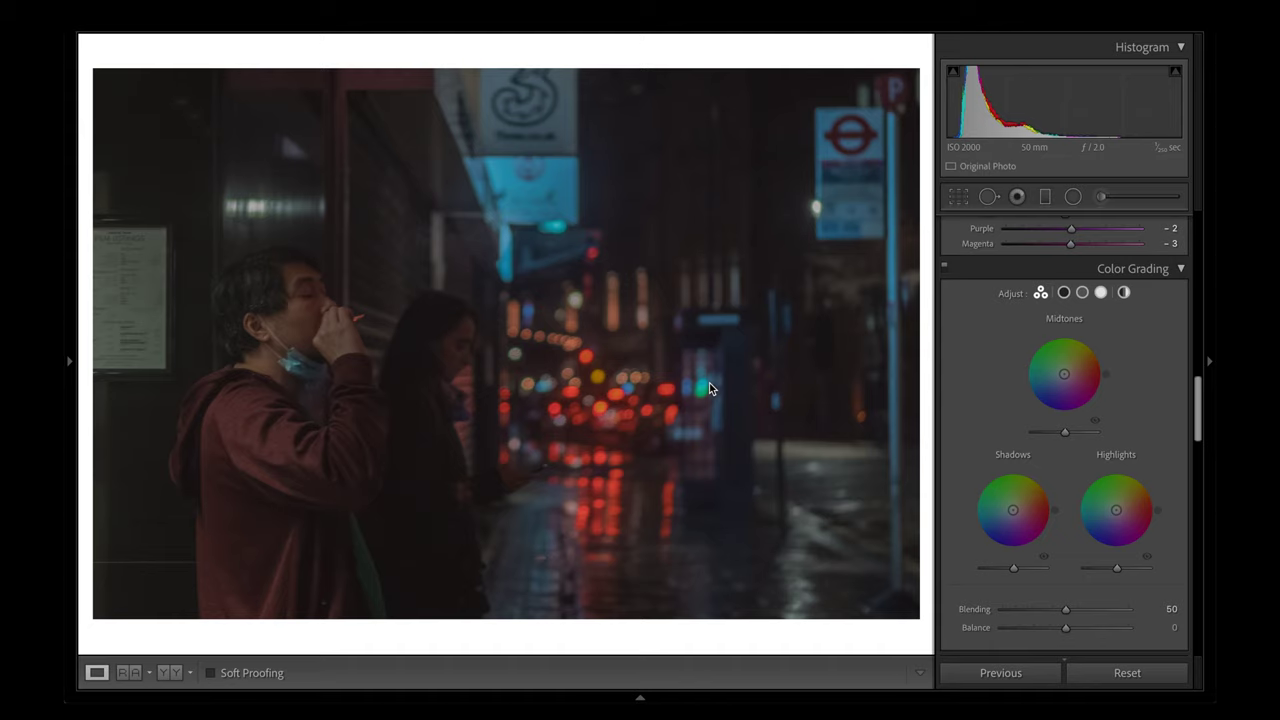
pyautogui.click(1124, 293)
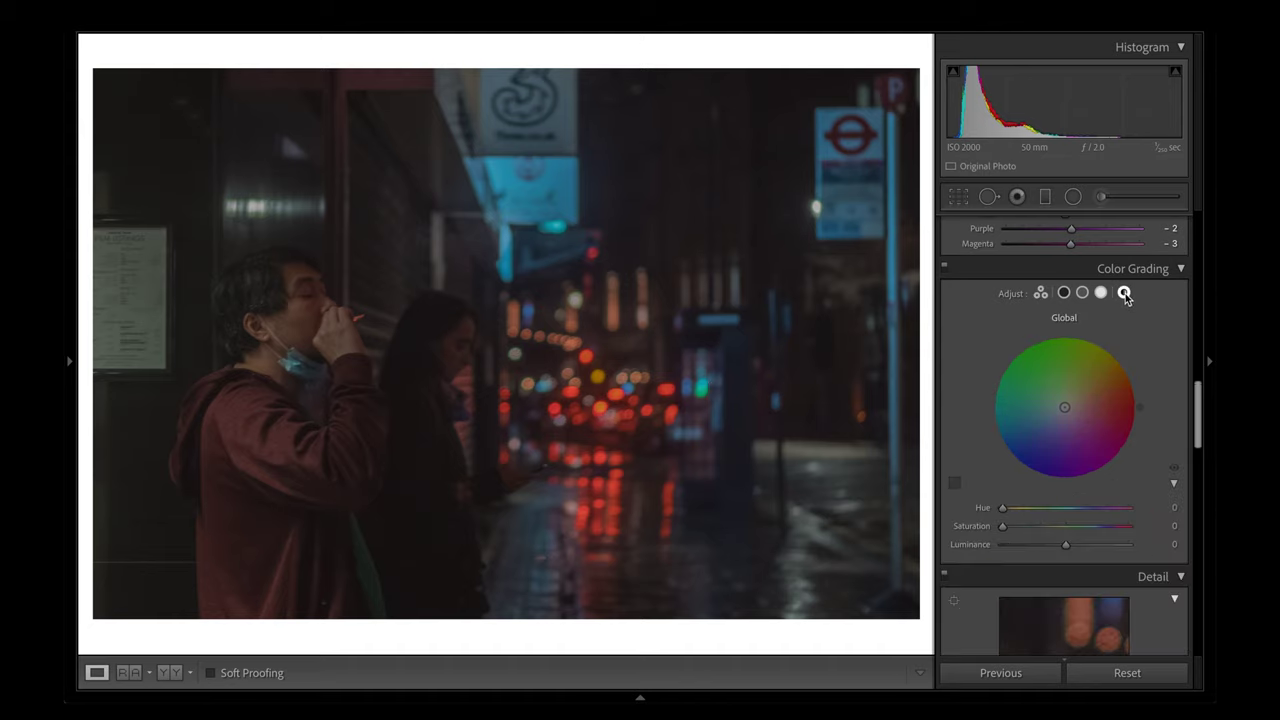
pyautogui.moveTo(1065, 409); pyautogui.dragTo(1062, 401)
pyautogui.moveTo(1016, 533); pyautogui.dragTo(1008, 530)
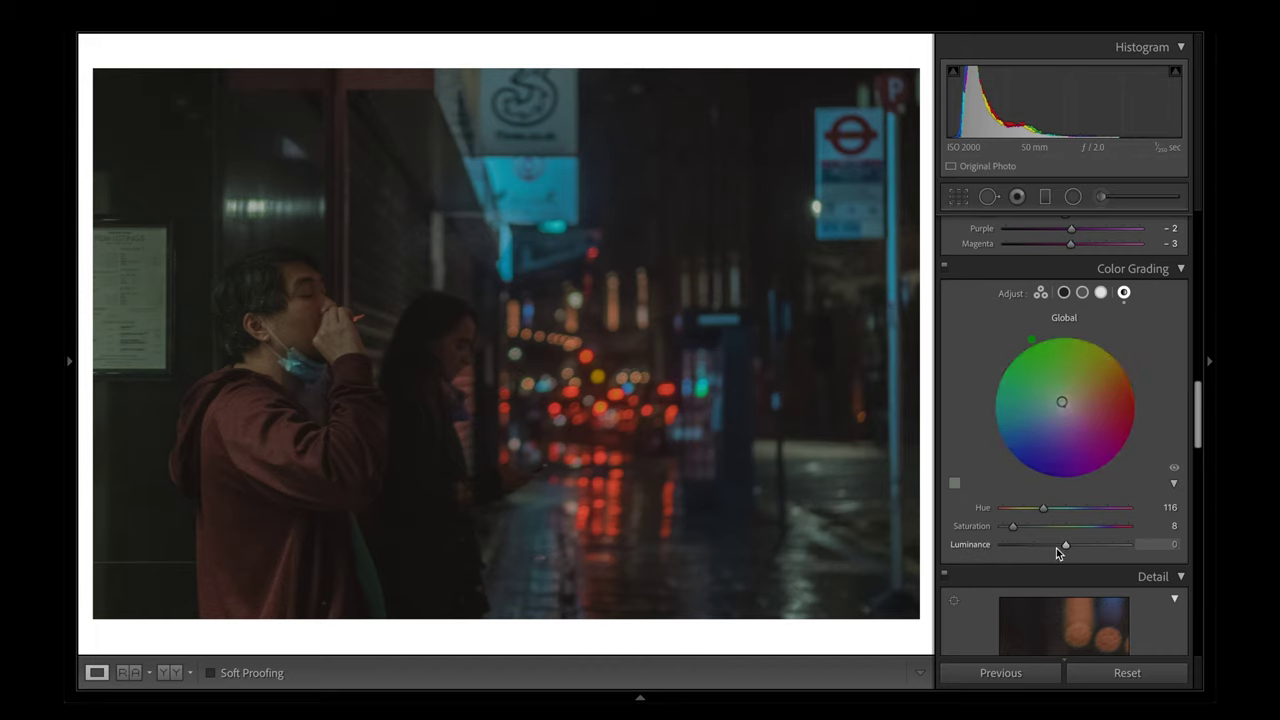
# - Tint the highlights warm yellow: Hue 44, Saturation 8, Luminance -10
pyautogui.click(1101, 293)
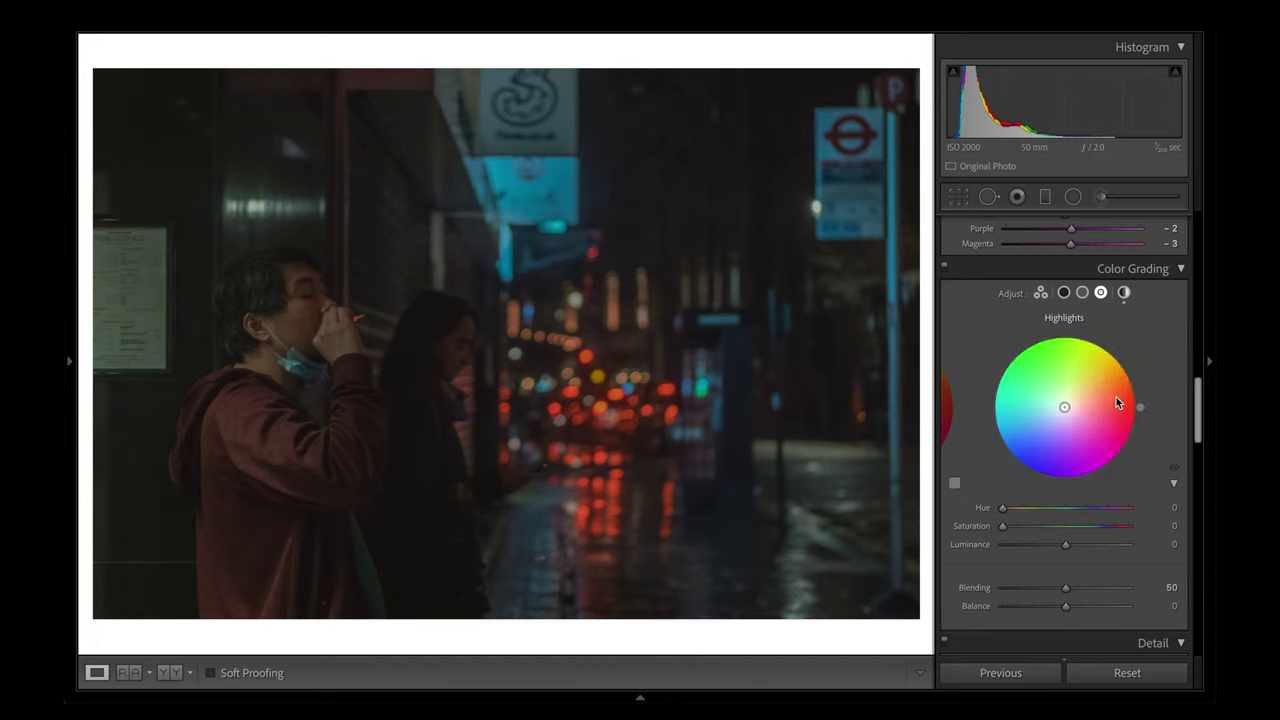
pyautogui.moveTo(1116, 397); pyautogui.dragTo(1103, 364)
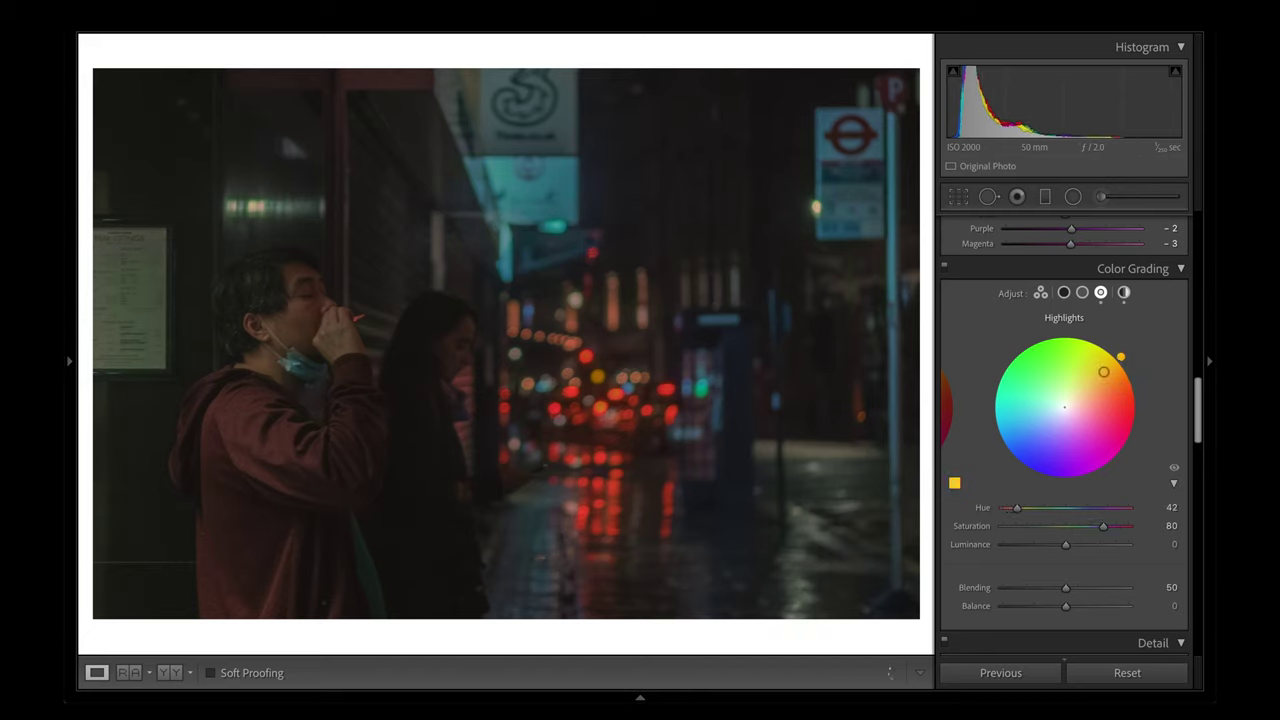
pyautogui.moveTo(1110, 525); pyautogui.dragTo(1062, 558)
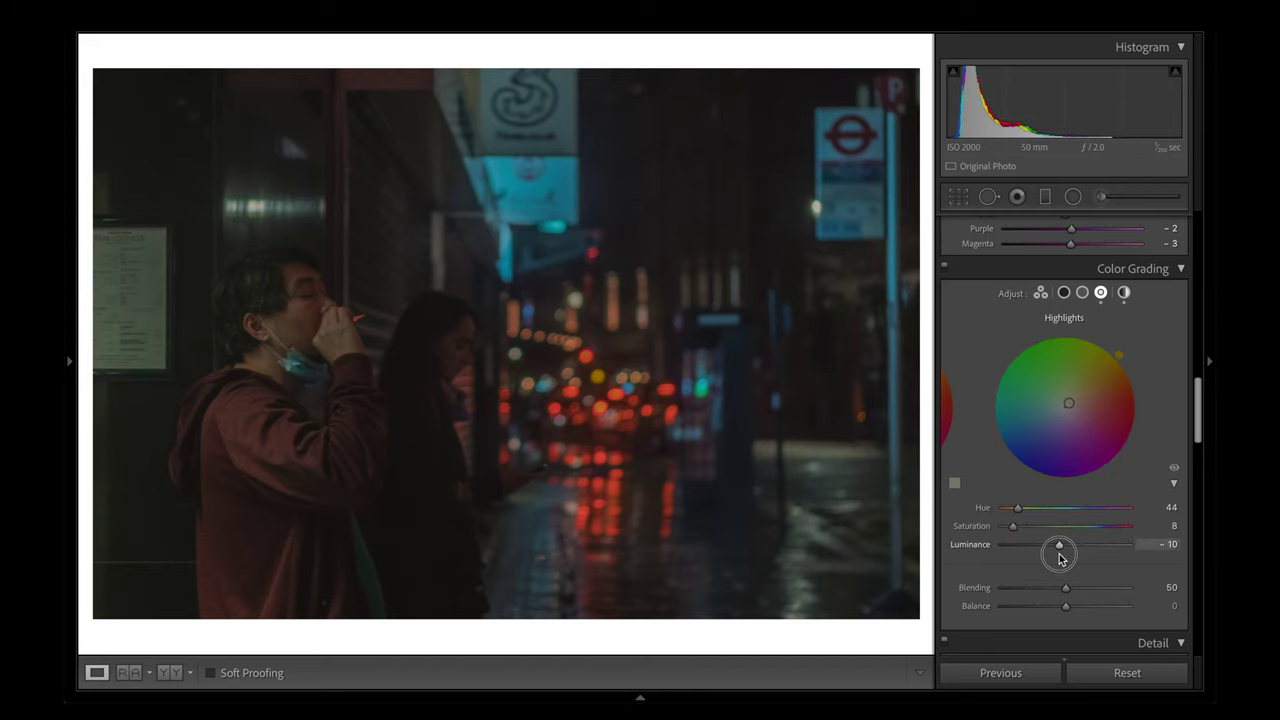
pyautogui.click(1063, 292)
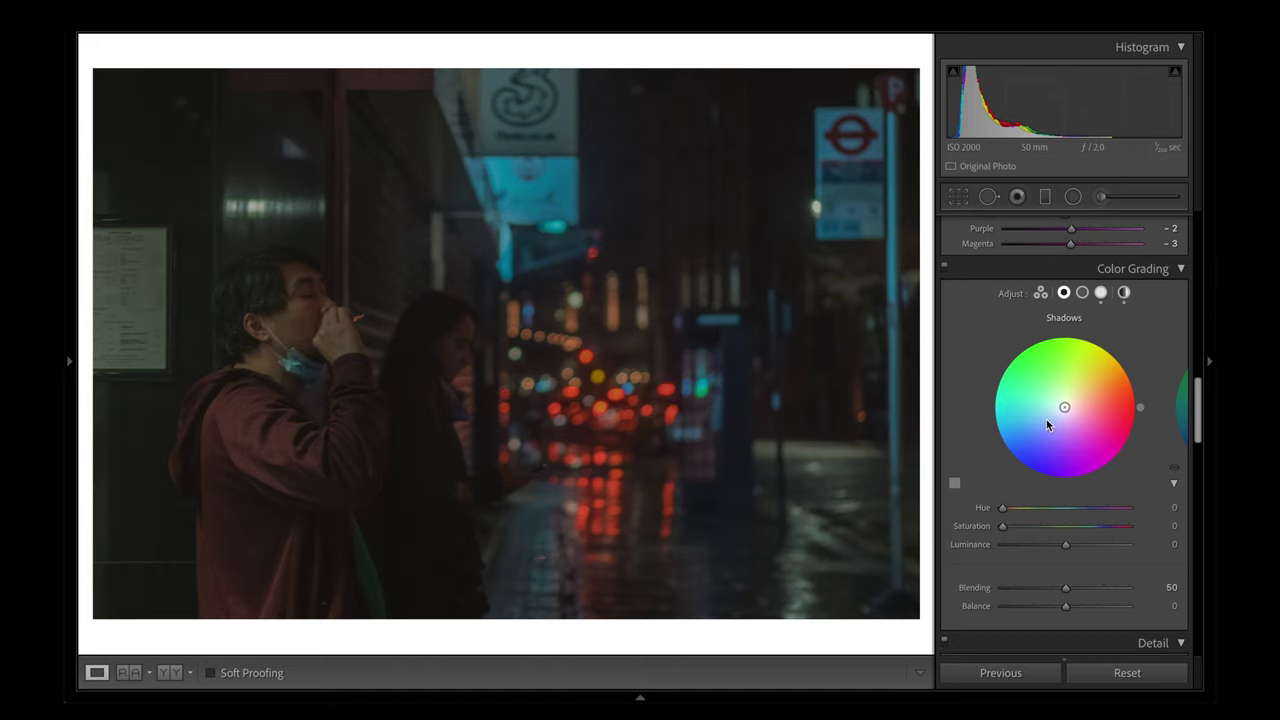
# - Tint the shadows teal-blue with higher saturation and fine-tune the midtone tint
pyautogui.moveTo(1044, 421); pyautogui.dragTo(1046, 411)
pyautogui.click(1080, 292)
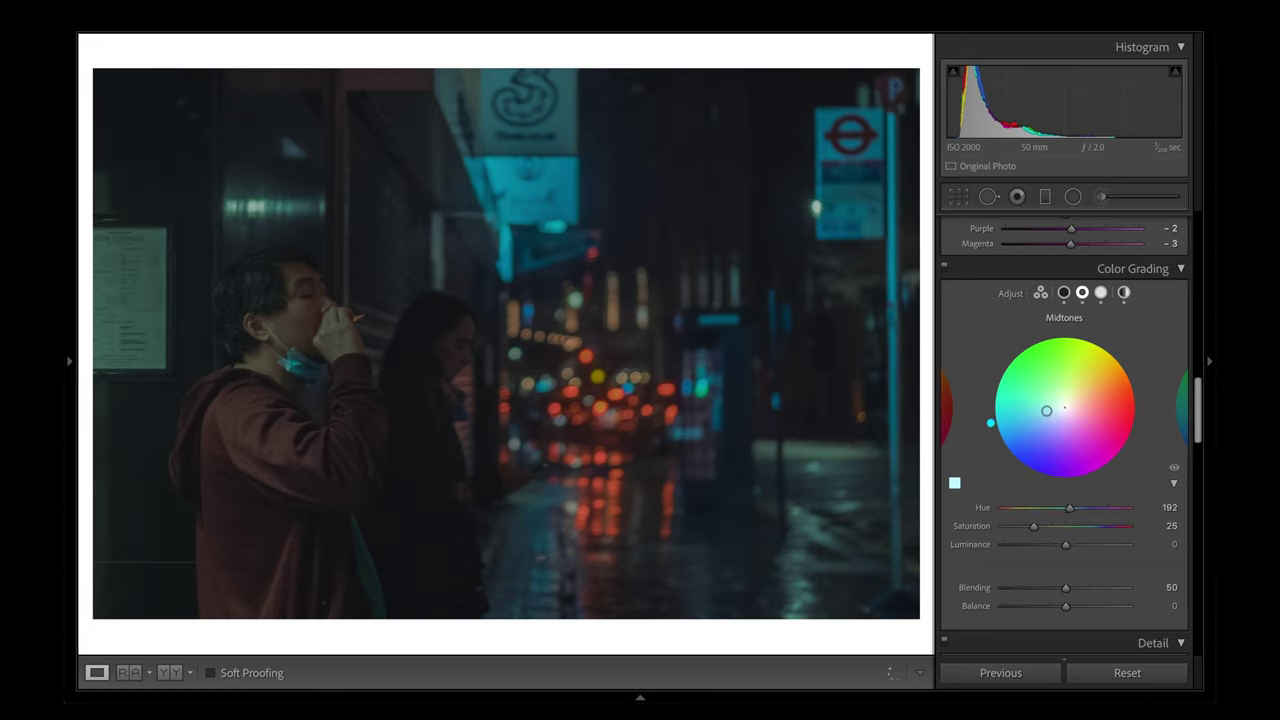
pyautogui.moveTo(1065, 544); pyautogui.dragTo(1060, 546)
pyautogui.click(1063, 292)
pyautogui.moveTo(1054, 417); pyautogui.dragTo(1012, 456)
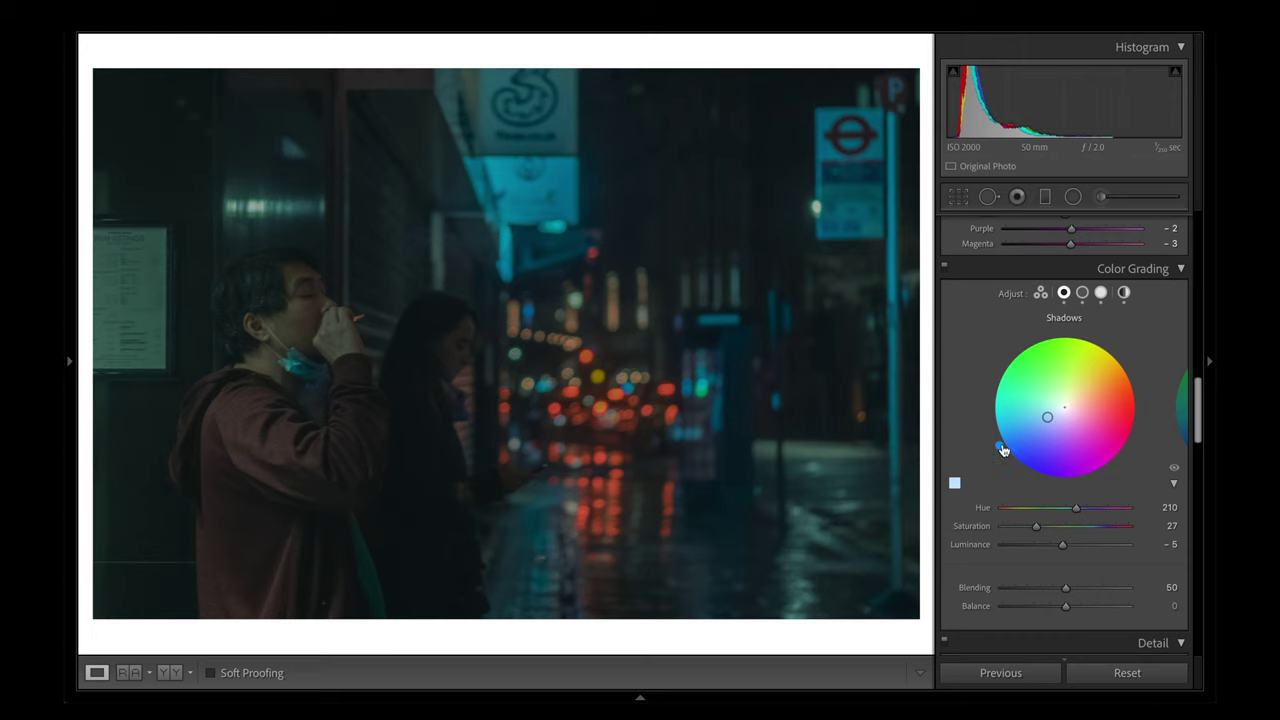
pyautogui.moveTo(1001, 448)
pyautogui.mouseDown()
pyautogui.moveTo(989, 412)
pyautogui.moveTo(996, 438)
pyautogui.mouseUp()
# - Darken the midtones and set the colour grade's Blending to 60 and Balance to +60
pyautogui.moveTo(1000, 434); pyautogui.dragTo(1042, 410)
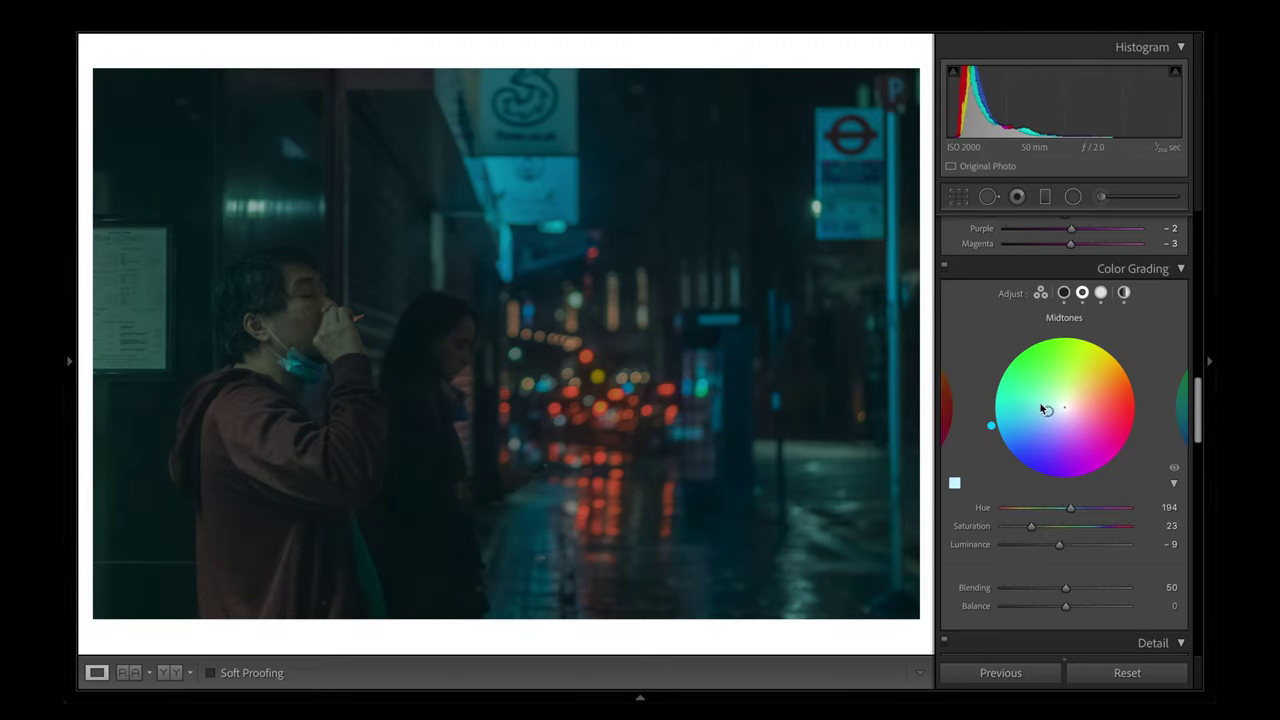
pyautogui.click(1100, 292)
pyautogui.moveTo(1066, 588); pyautogui.dragTo(1103, 606)
pyautogui.scroll(-2, 1087, 436)
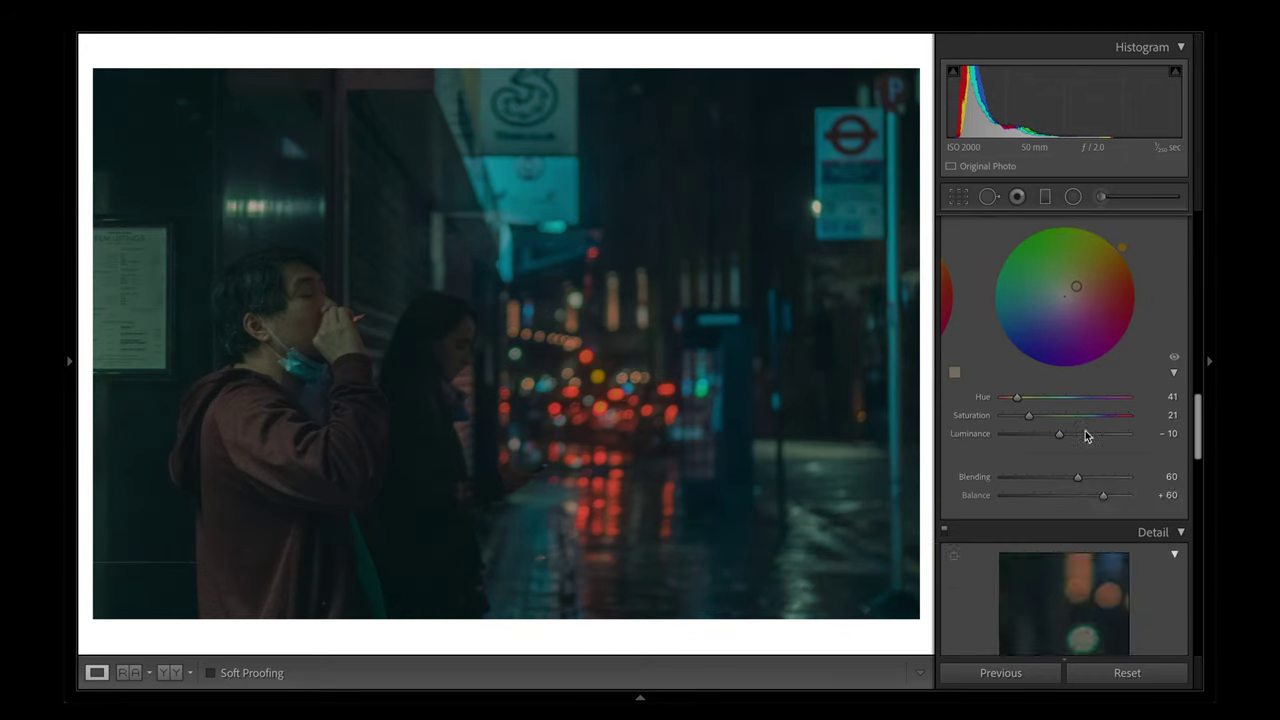
pyautogui.scroll(2, 1087, 436)
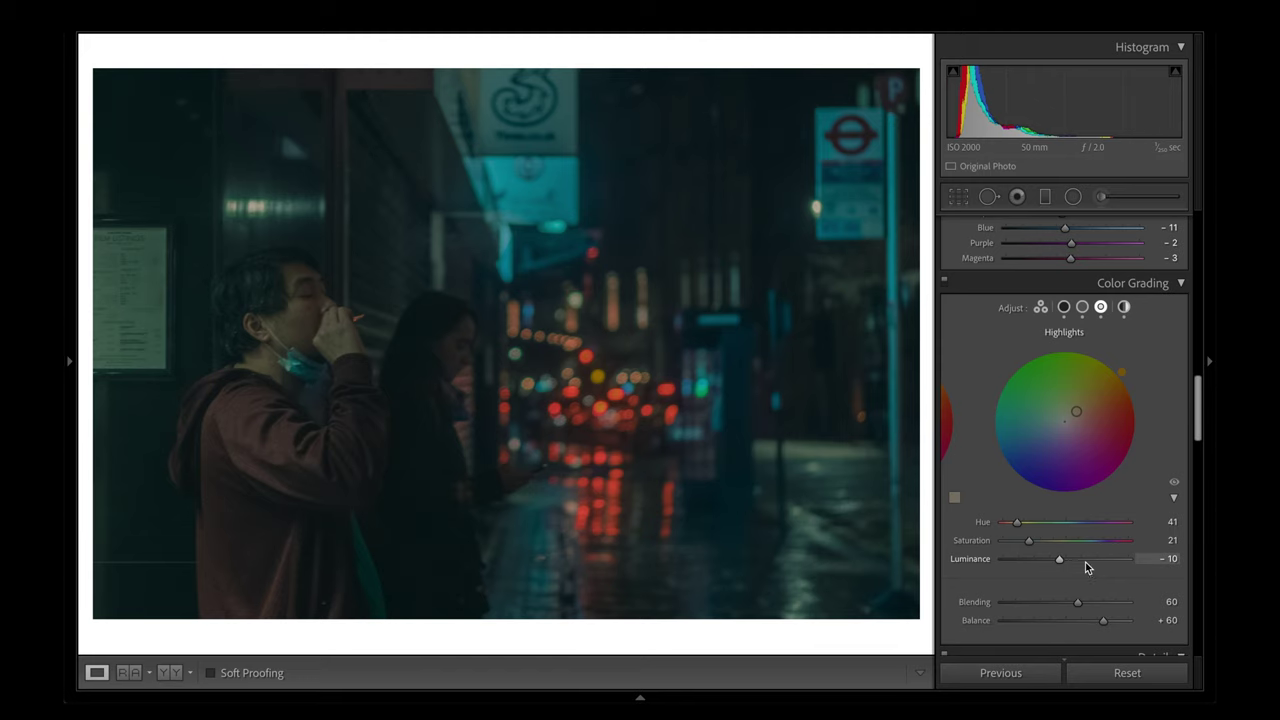
# - Nudge highlight saturation, then set Exposure +1.45, Contrast -15 and Blacks -36
pyautogui.click(1083, 541)
pyautogui.scroll(5, 1075, 562)
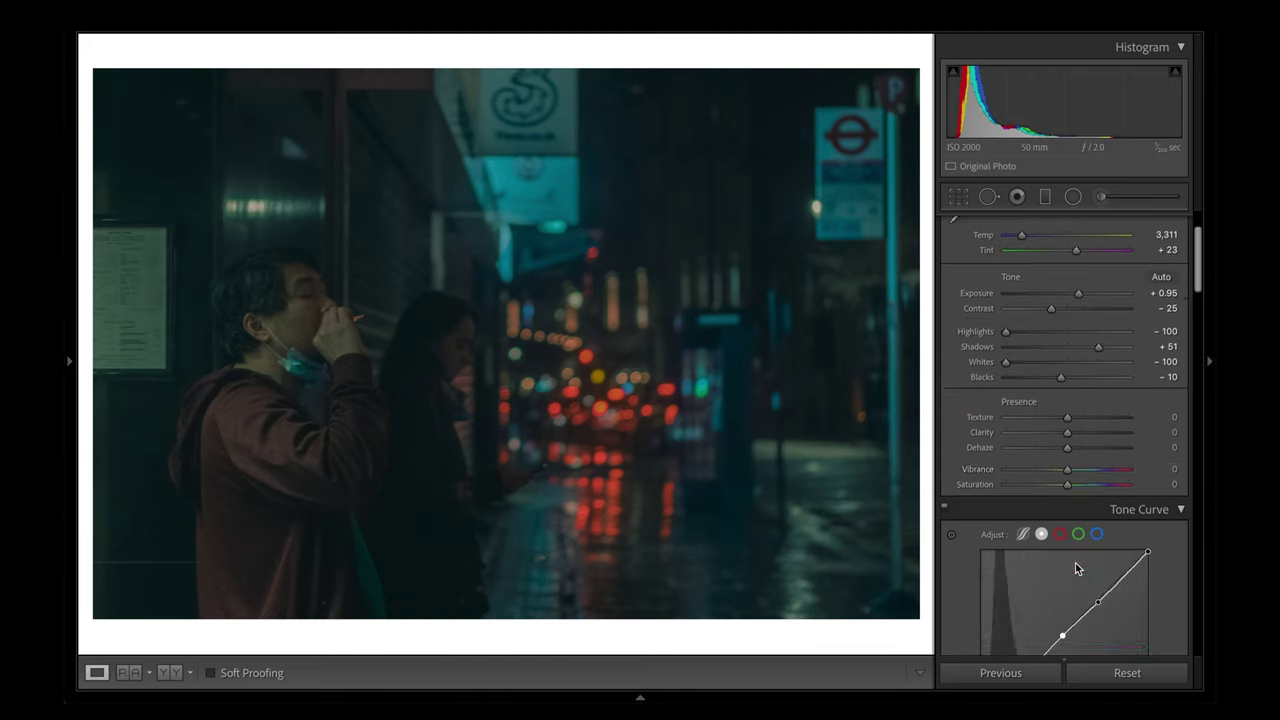
pyautogui.scroll(2, 1075, 562)
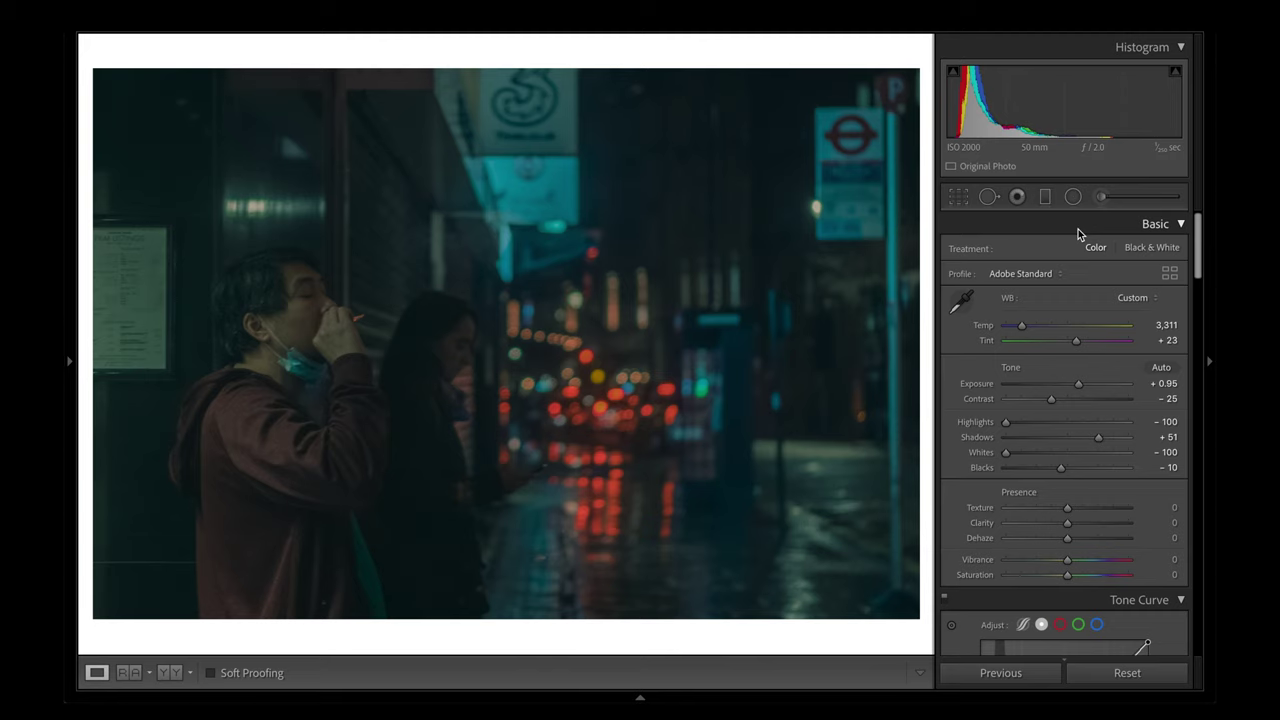
pyautogui.moveTo(1051, 398); pyautogui.dragTo(1058, 399)
pyautogui.moveTo(1061, 467); pyautogui.dragTo(1091, 437)
pyautogui.moveTo(1078, 383); pyautogui.dragTo(1087, 390)
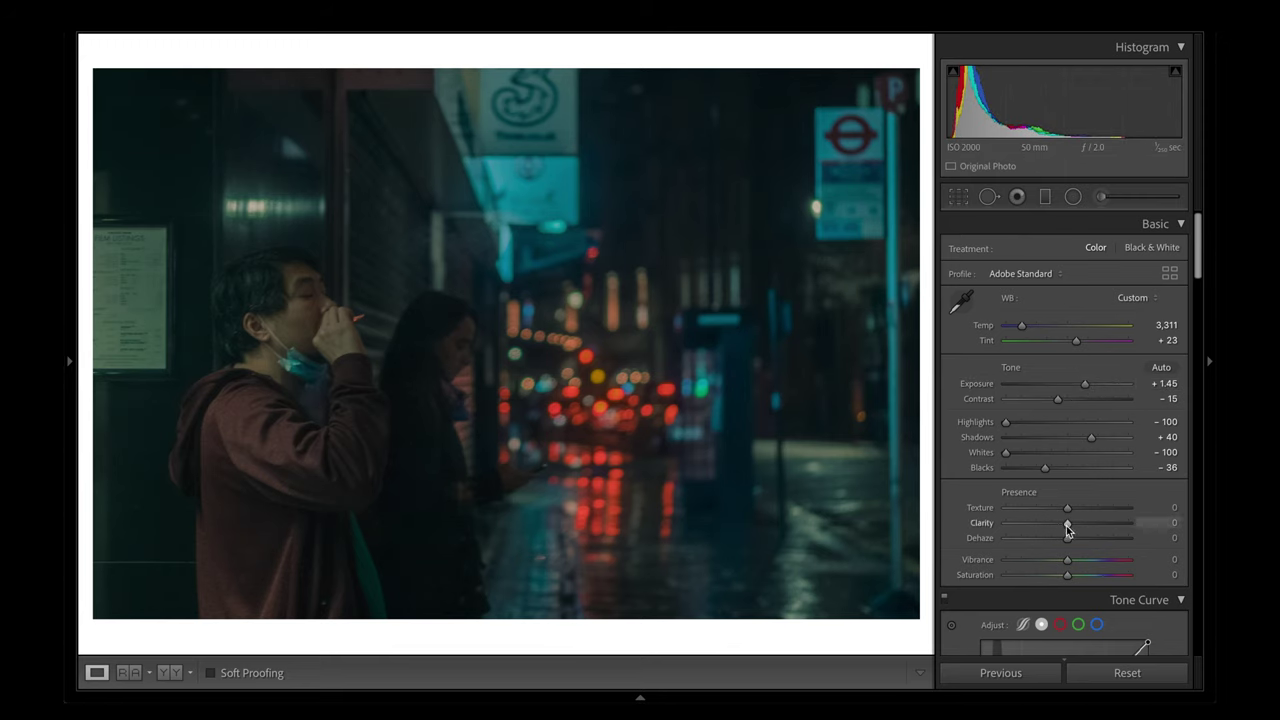
# - Lower Clarity to -10 and Dehaze to -3, and raise Vibrance to +9
pyautogui.moveTo(1066, 525); pyautogui.dragTo(1058, 528)
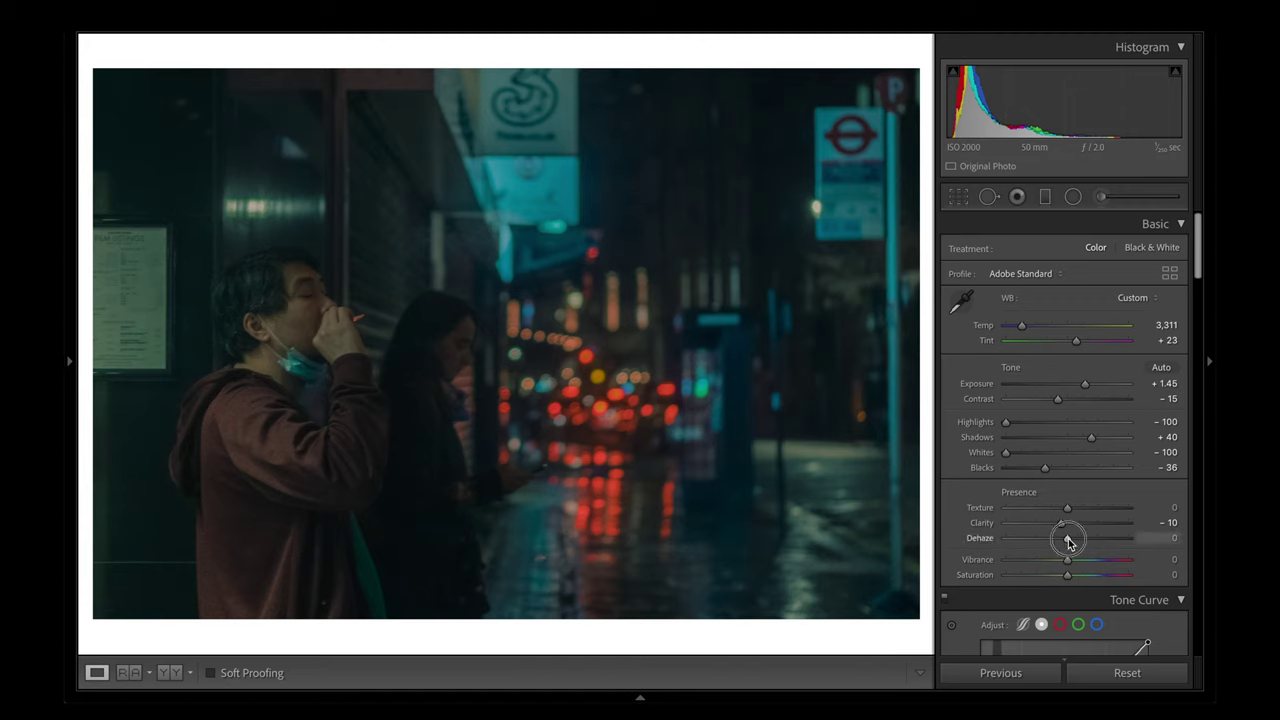
pyautogui.moveTo(1068, 541); pyautogui.dragTo(1066, 542)
pyautogui.moveTo(1068, 561); pyautogui.dragTo(1072, 576)
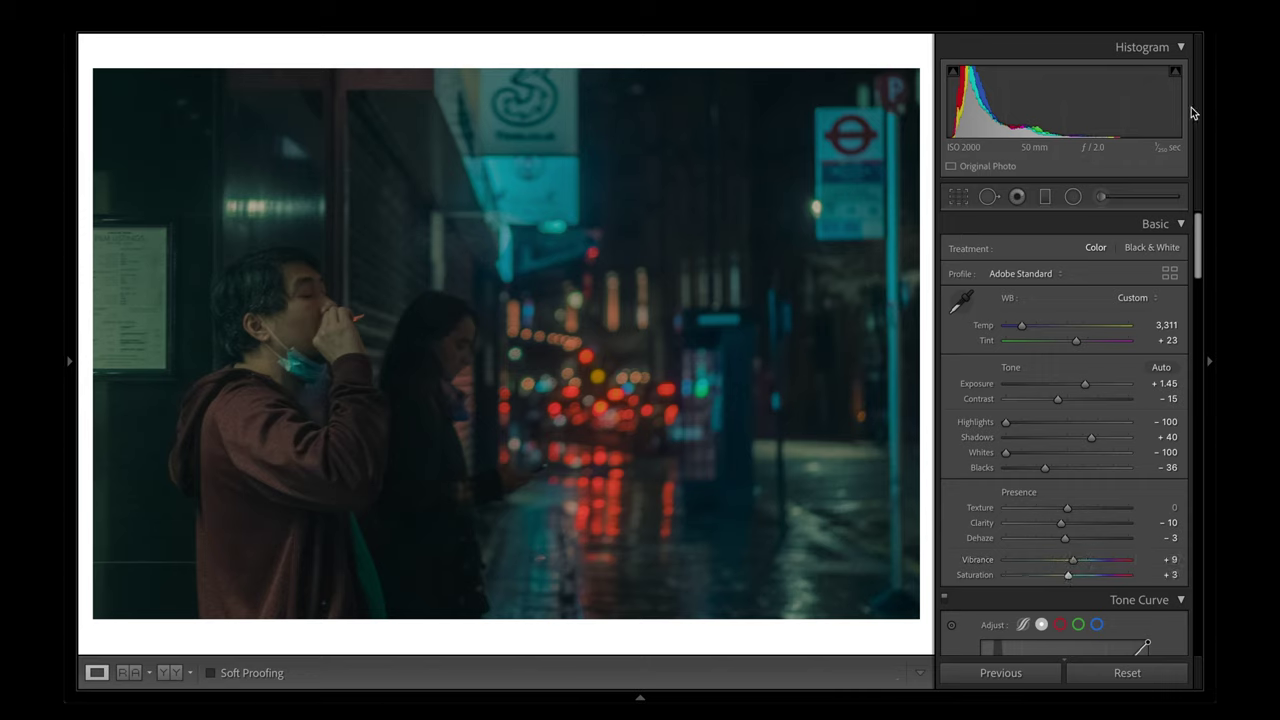
# - Lower HSL saturation: Blue -17, Aqua -20, Orange -12, and reduce Yellow too
pyautogui.scroll(-5, 1132, 365)
pyautogui.scroll(-3, 1135, 365)
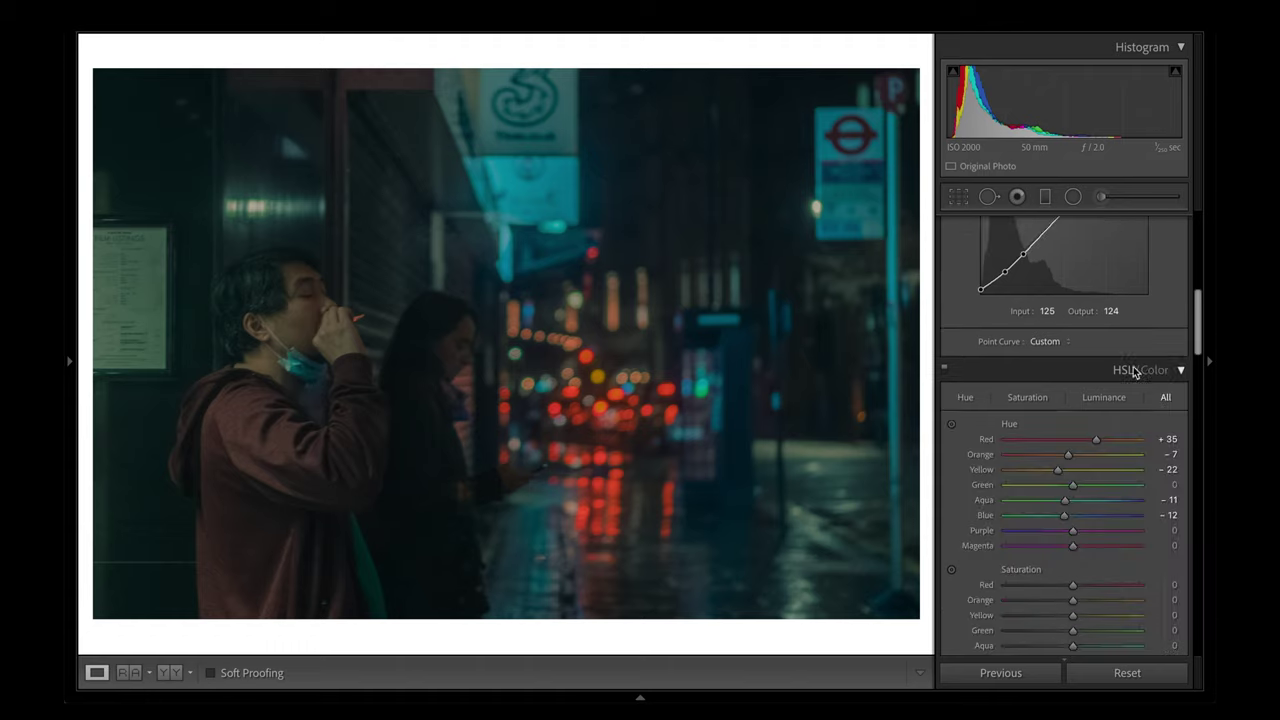
pyautogui.scroll(-2, 1125, 386)
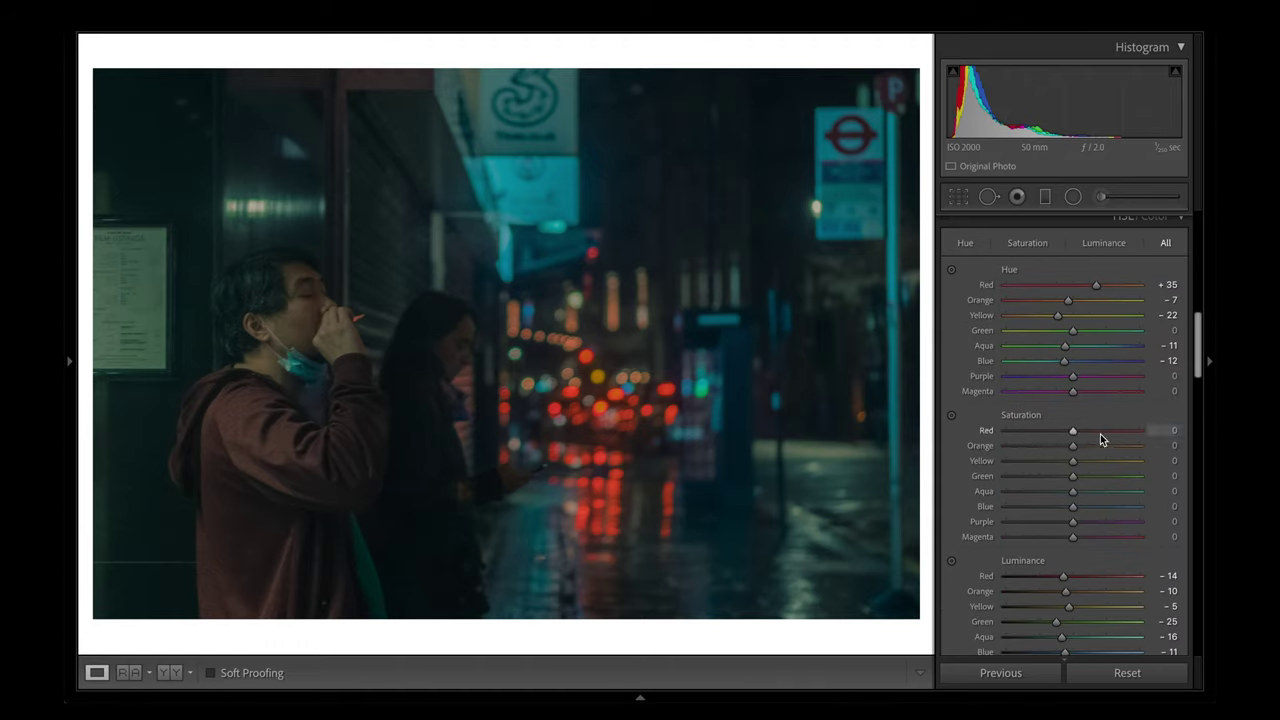
pyautogui.click(1055, 510)
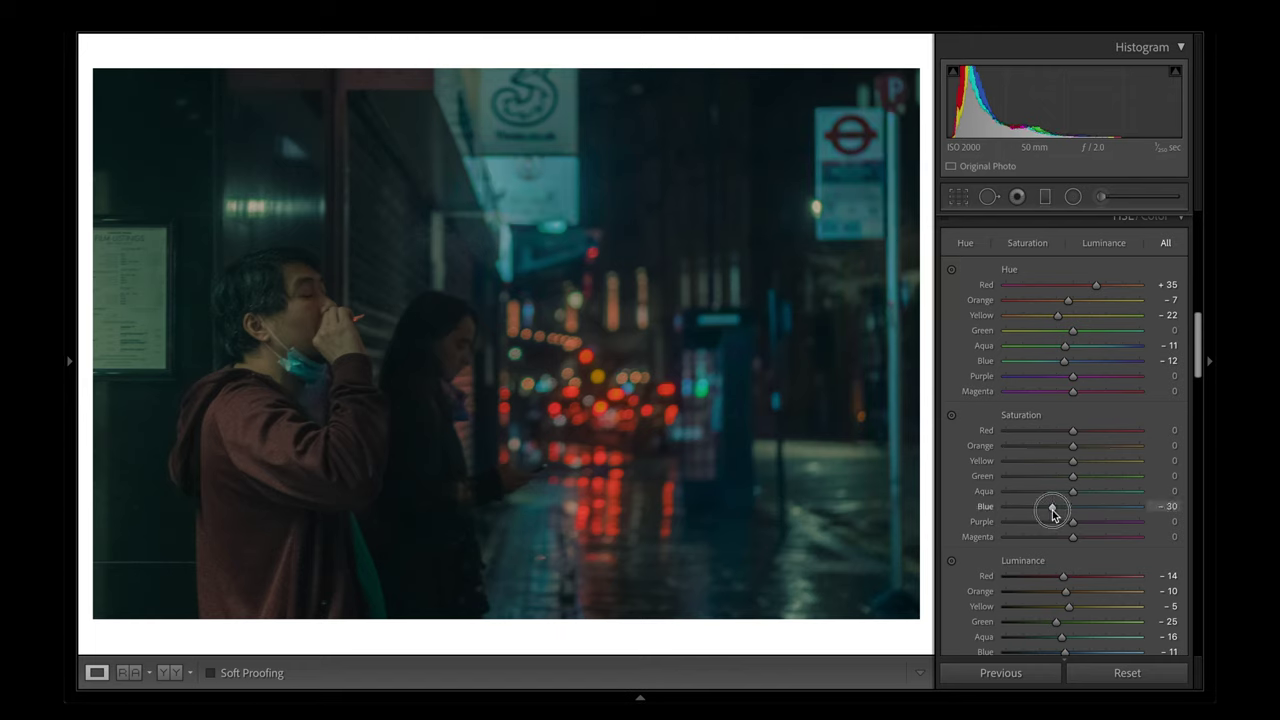
pyautogui.moveTo(1057, 508); pyautogui.dragTo(1061, 508)
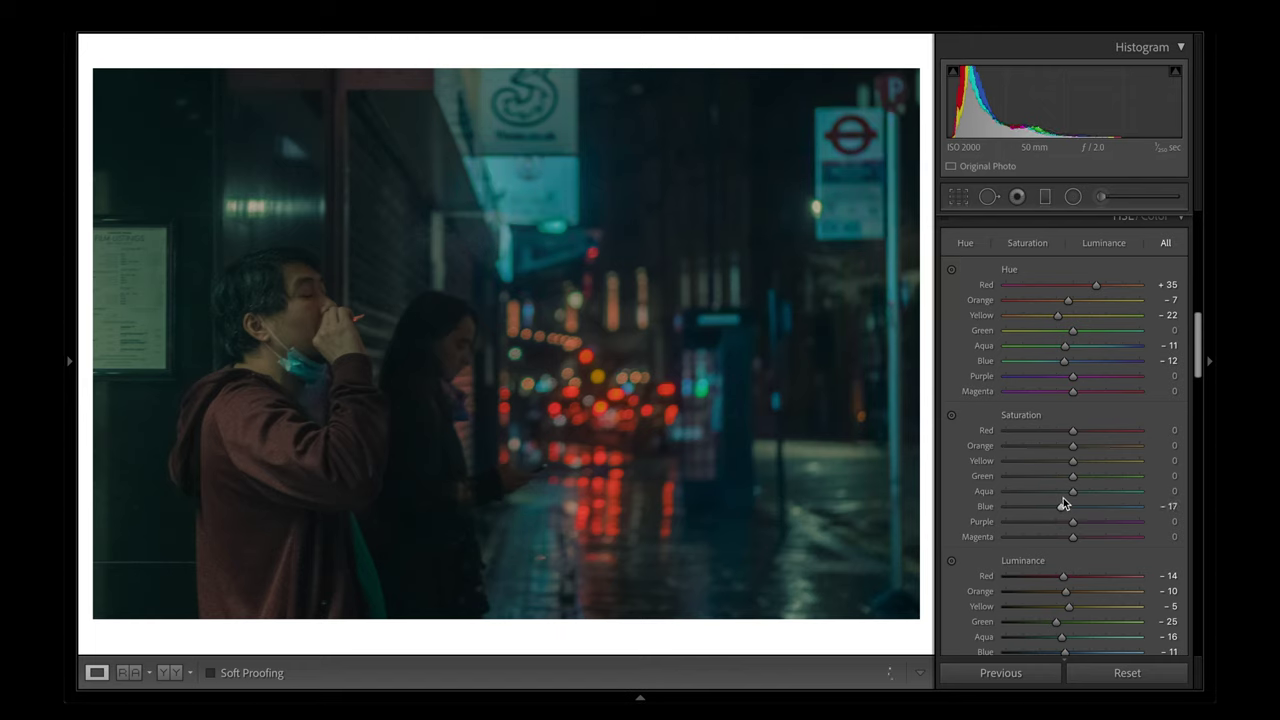
pyautogui.click(1061, 492)
pyautogui.click(1058, 491)
pyautogui.click(1064, 447)
pyautogui.moveTo(1063, 446)
pyautogui.mouseDown()
pyautogui.moveTo(1040, 463)
pyautogui.moveTo(1047, 432)
pyautogui.mouseUp()
pyautogui.click(1057, 461)
pyautogui.scroll(5, 1057, 420)
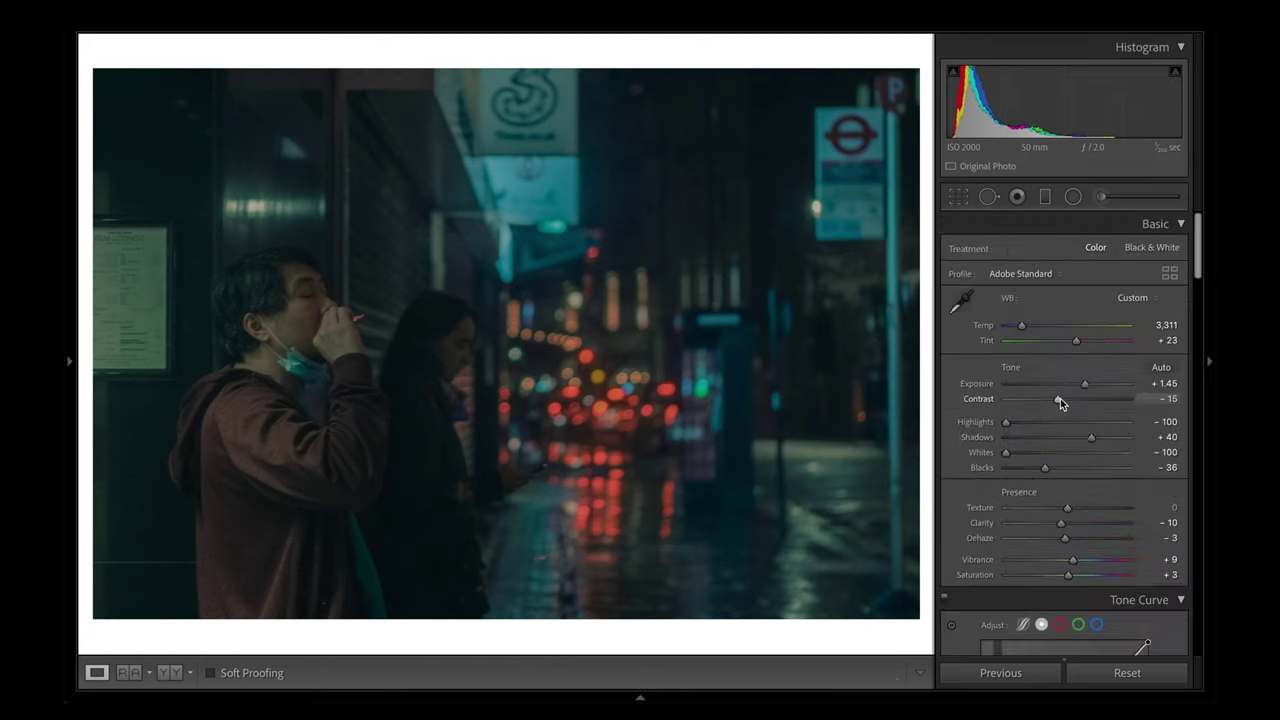
# - Pull the tone curve's 65 point down to 58 and lift the black point to output 9
pyautogui.scroll(-3, 1057, 400)
pyautogui.scroll(1, 1046, 446)
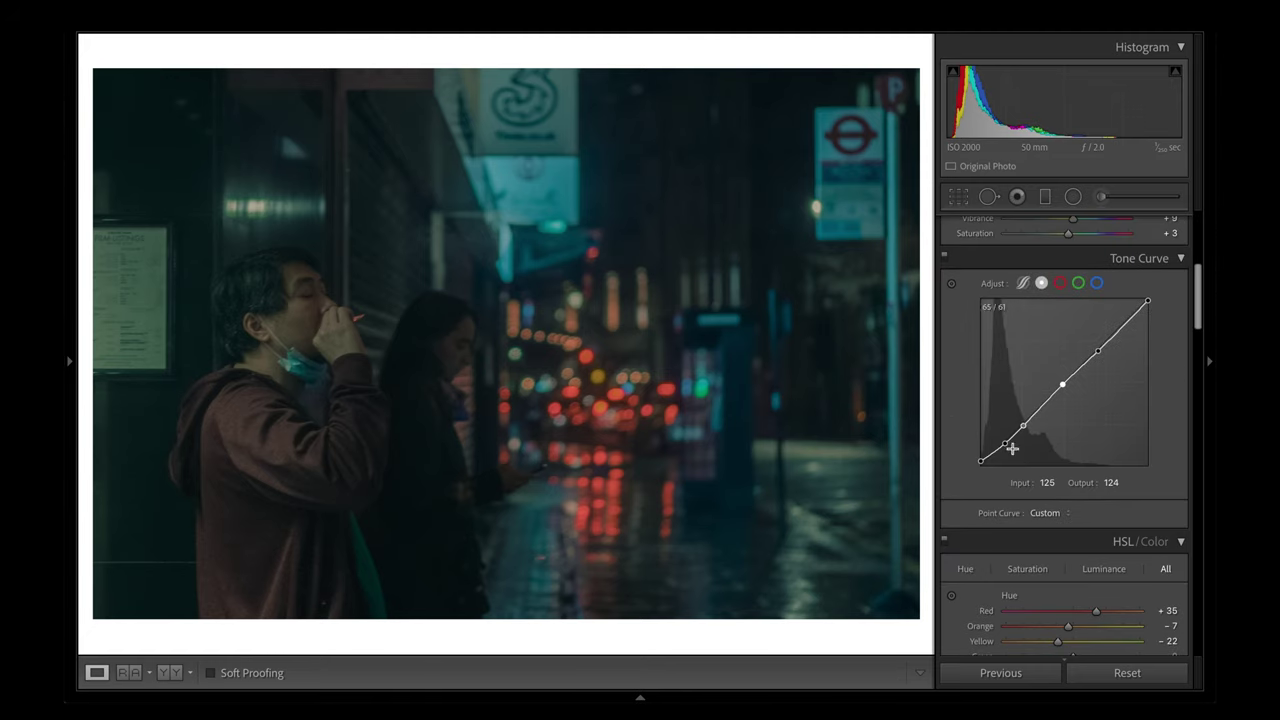
pyautogui.click(1007, 450)
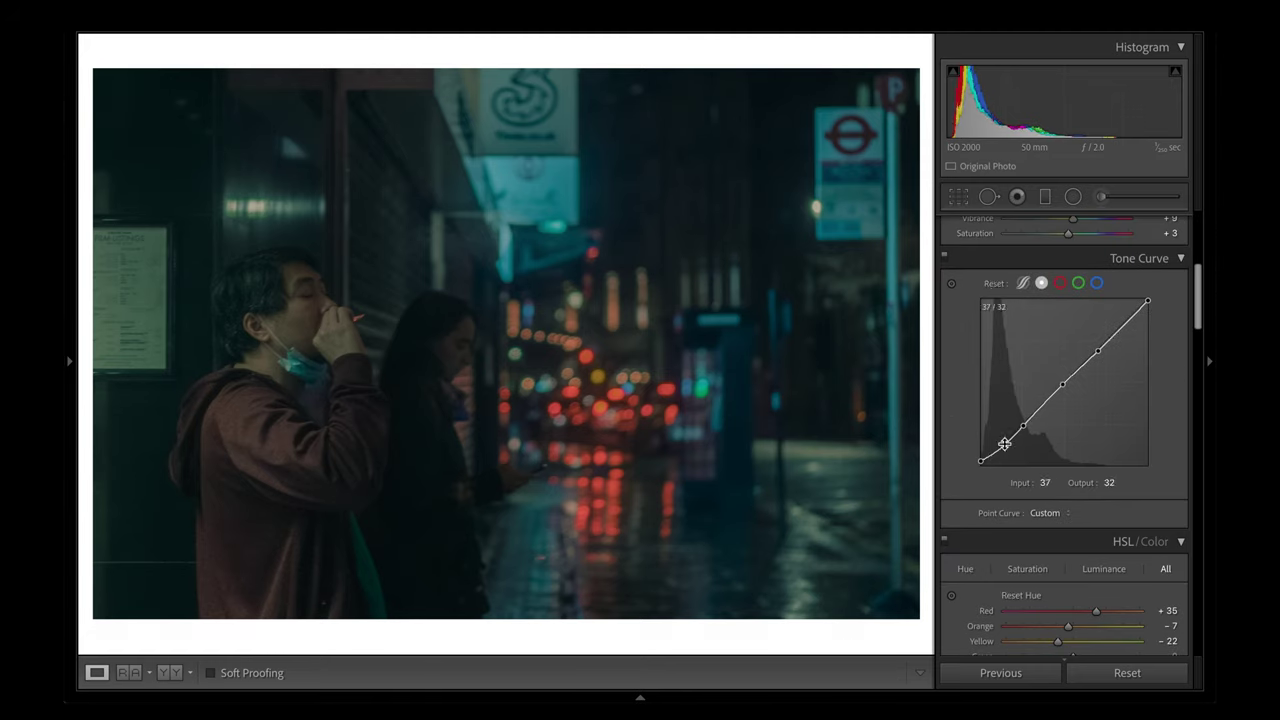
pyautogui.click(1024, 428)
pyautogui.moveTo(1026, 432); pyautogui.dragTo(1026, 434)
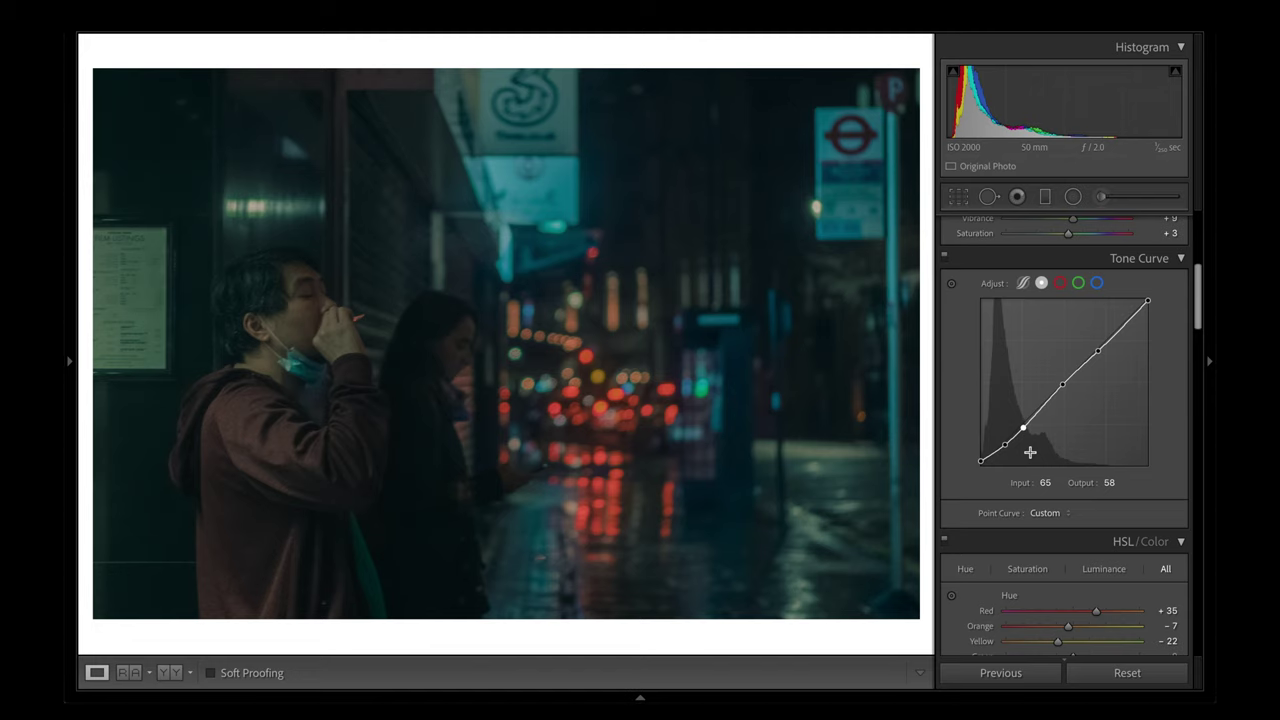
pyautogui.moveTo(981, 461); pyautogui.dragTo(983, 455)
pyautogui.scroll(3, 1065, 430)
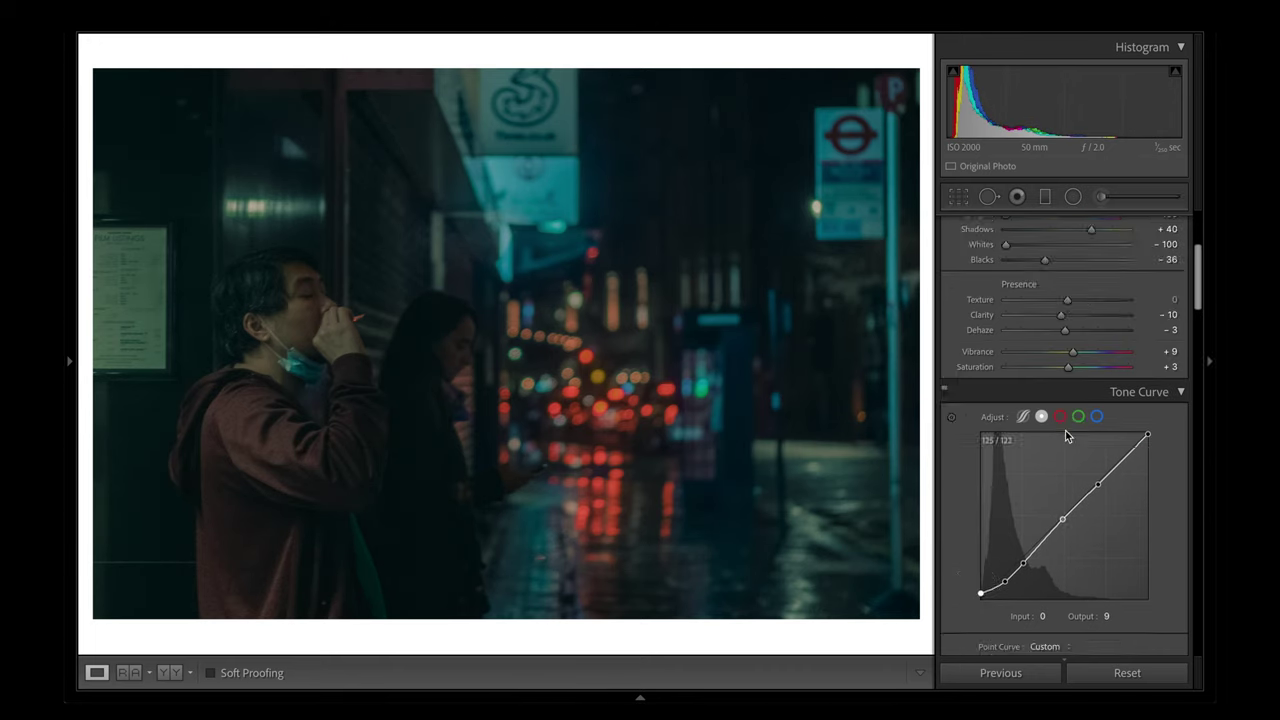
pyautogui.scroll(5, 1065, 430)
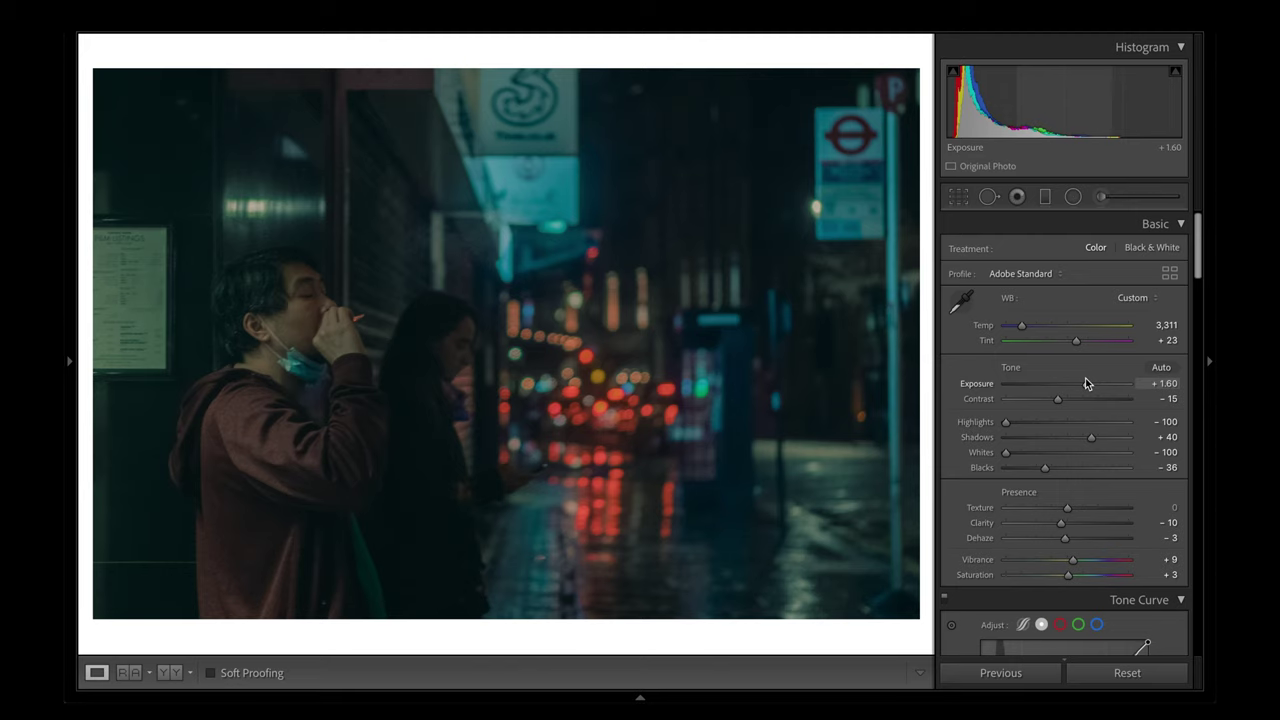
# - Nudge Exposure to +1.65 and Contrast to -12, and warm Temperature to 3,814
pyautogui.moveTo(1085, 383); pyautogui.dragTo(1087, 383)
pyautogui.moveTo(1058, 398); pyautogui.dragTo(1060, 398)
pyautogui.moveTo(1021, 325); pyautogui.dragTo(1030, 330)
pyautogui.hotkey('ctrl', 'z')
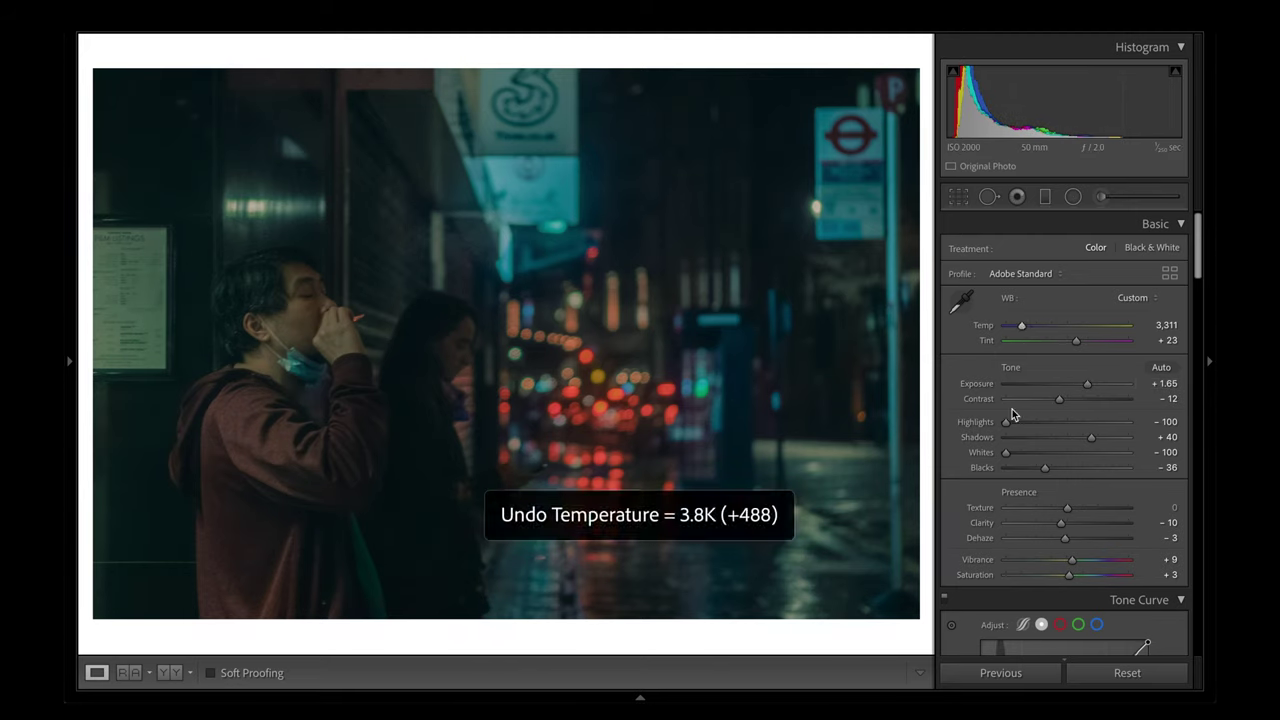
pyautogui.click(1023, 329)
pyautogui.moveTo(1023, 329); pyautogui.dragTo(1028, 327)
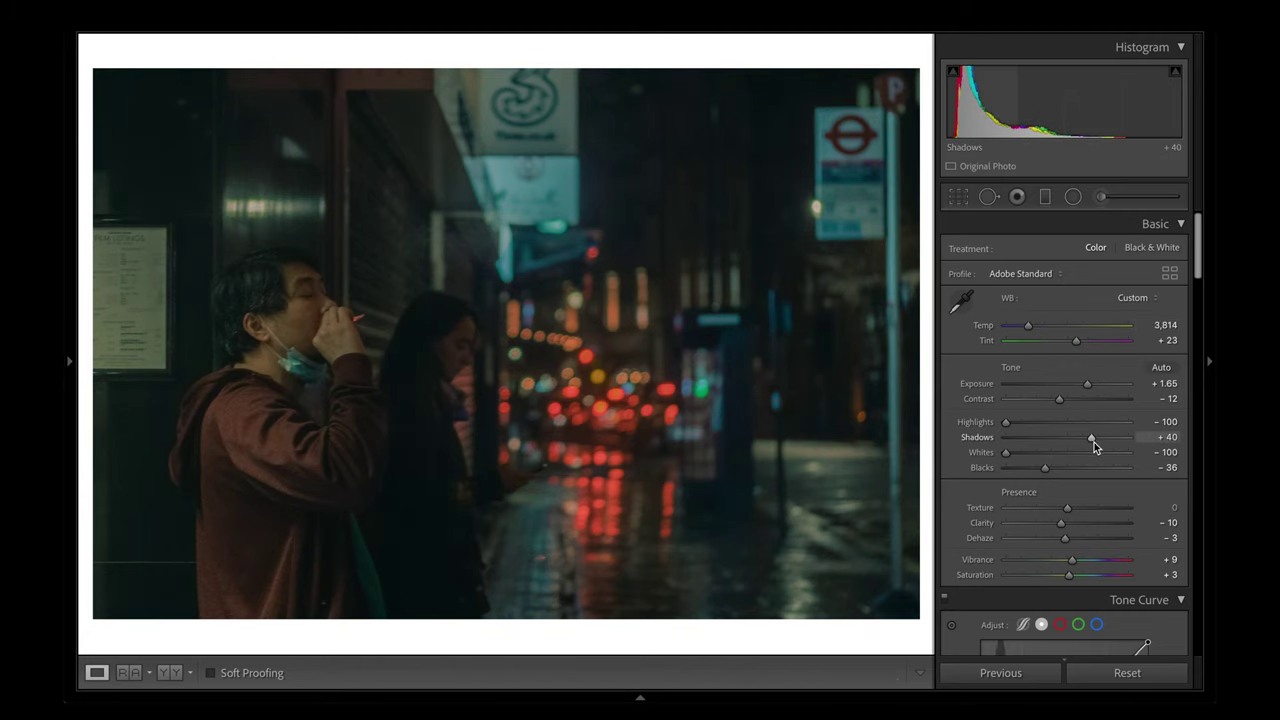
pyautogui.scroll(-15, 1077, 450)
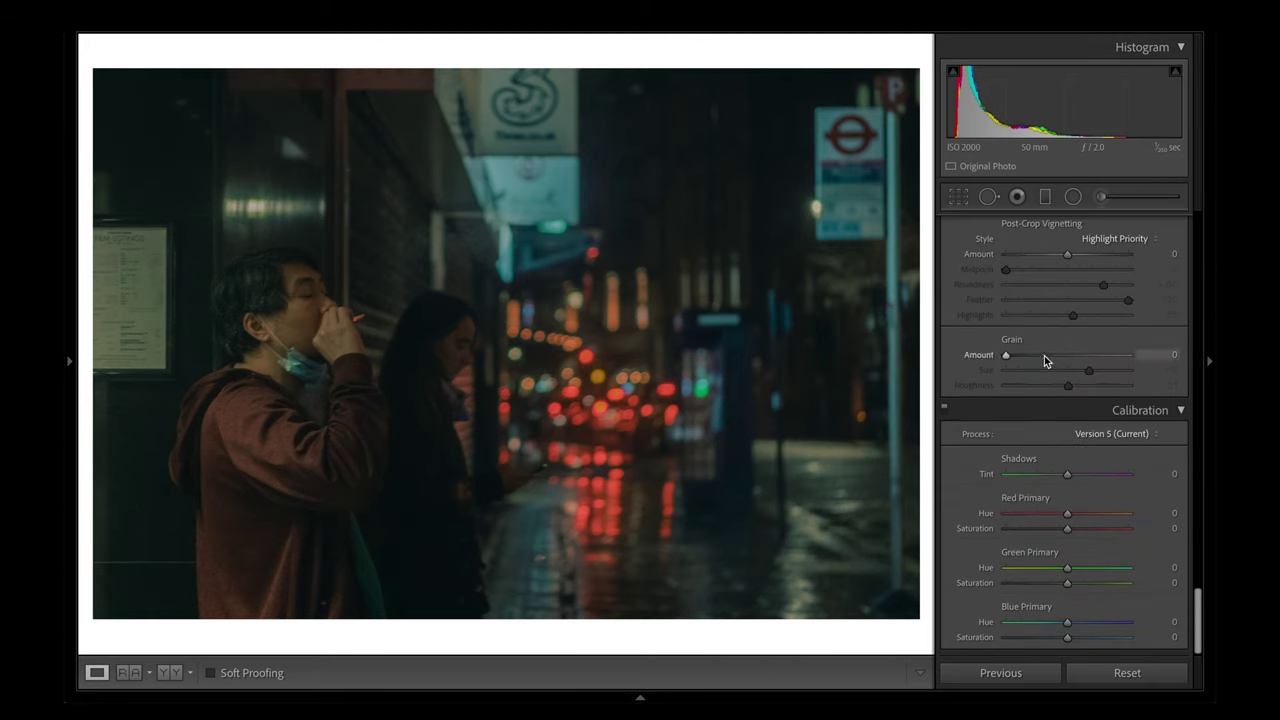
# - Add a post-crop vignette with Amount -17 and Highlights 23
pyautogui.scroll(1, 1050, 330)
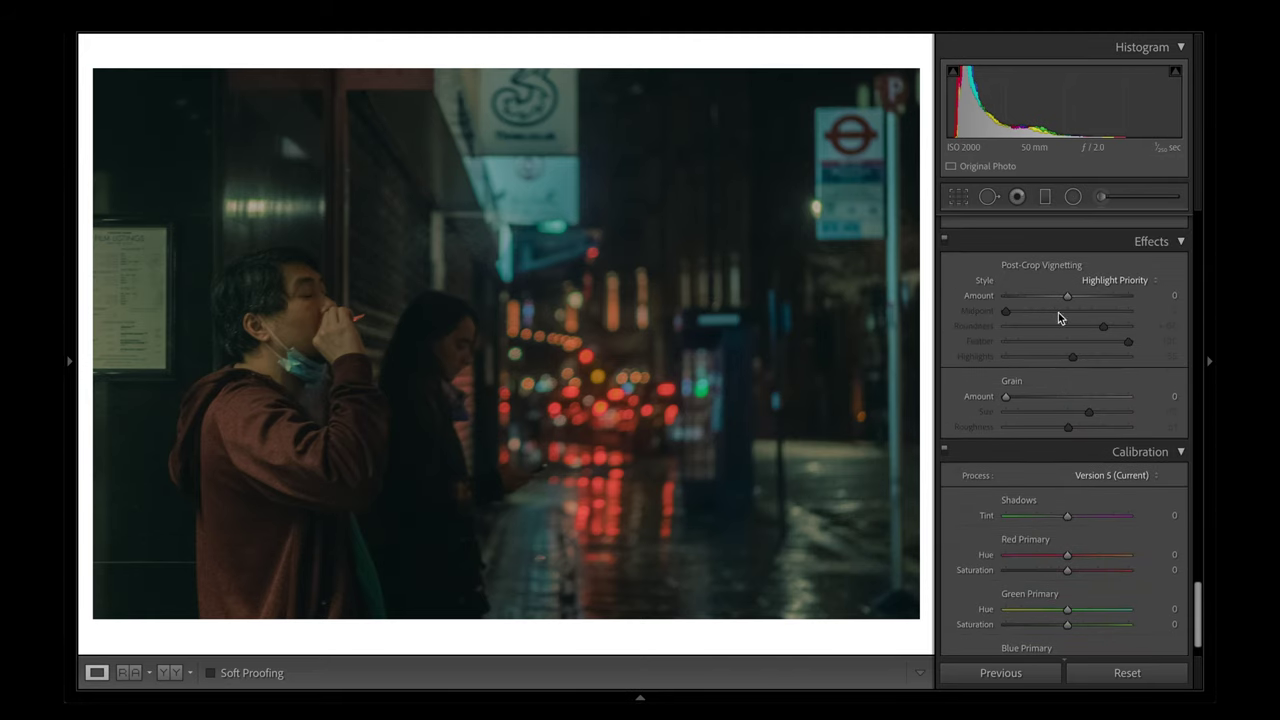
pyautogui.moveTo(1067, 296); pyautogui.dragTo(1057, 297)
pyautogui.moveTo(1073, 356); pyautogui.dragTo(1033, 356)
pyautogui.moveTo(1057, 296); pyautogui.dragTo(1056, 296)
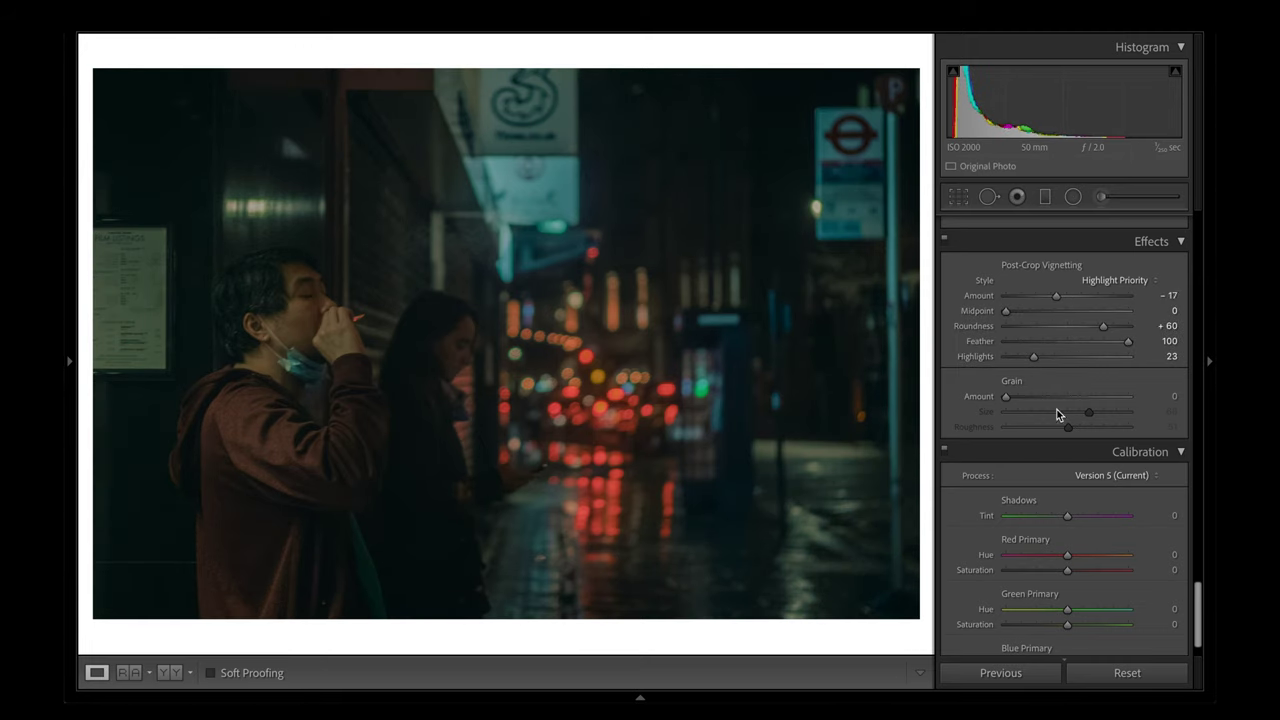
# - Add film grain at Amount 25, undoing the accidental roughness change
pyautogui.click(1037, 397)
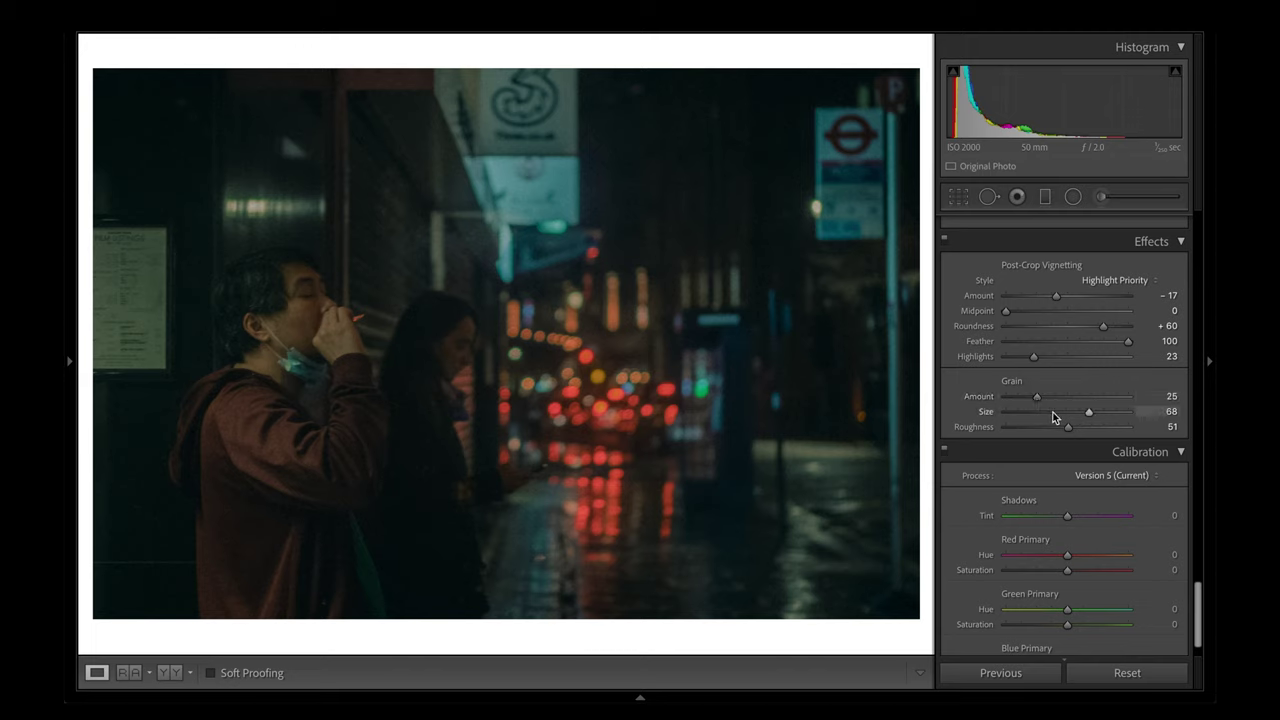
pyautogui.hotkey('ctrl', 'z')
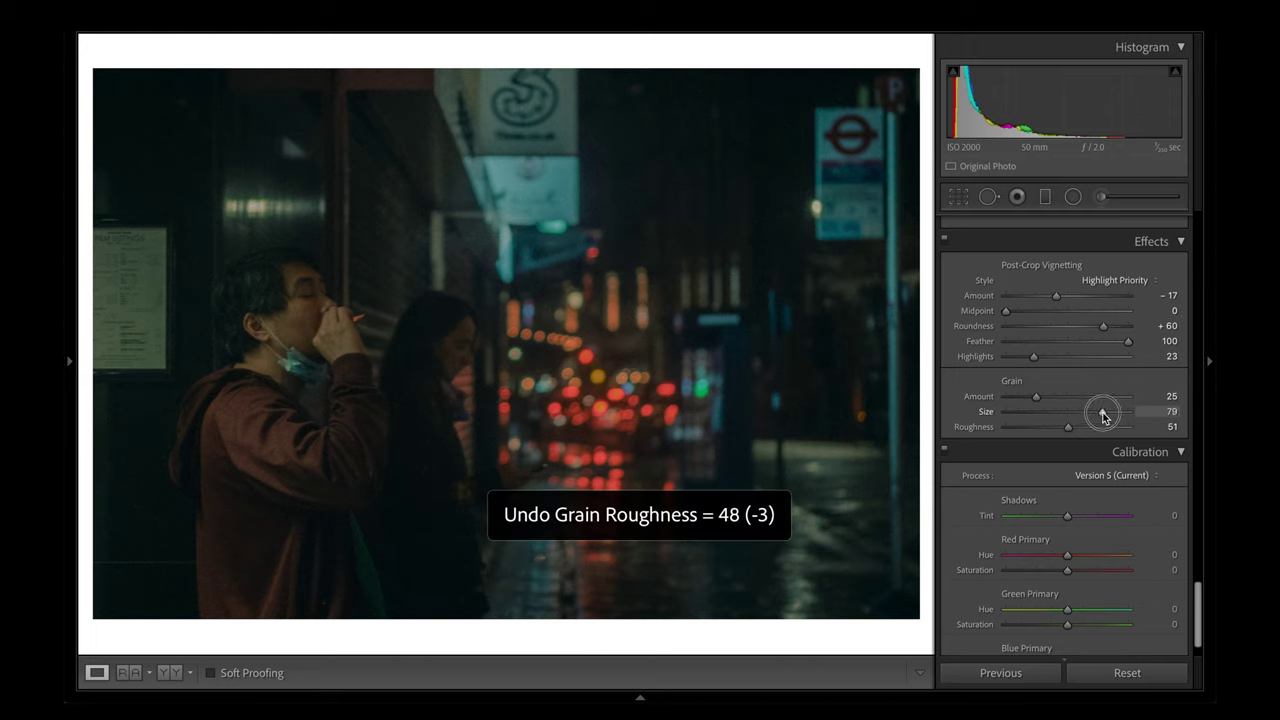
pyautogui.scroll(10, 1079, 492)
pyautogui.scroll(10, 1078, 510)
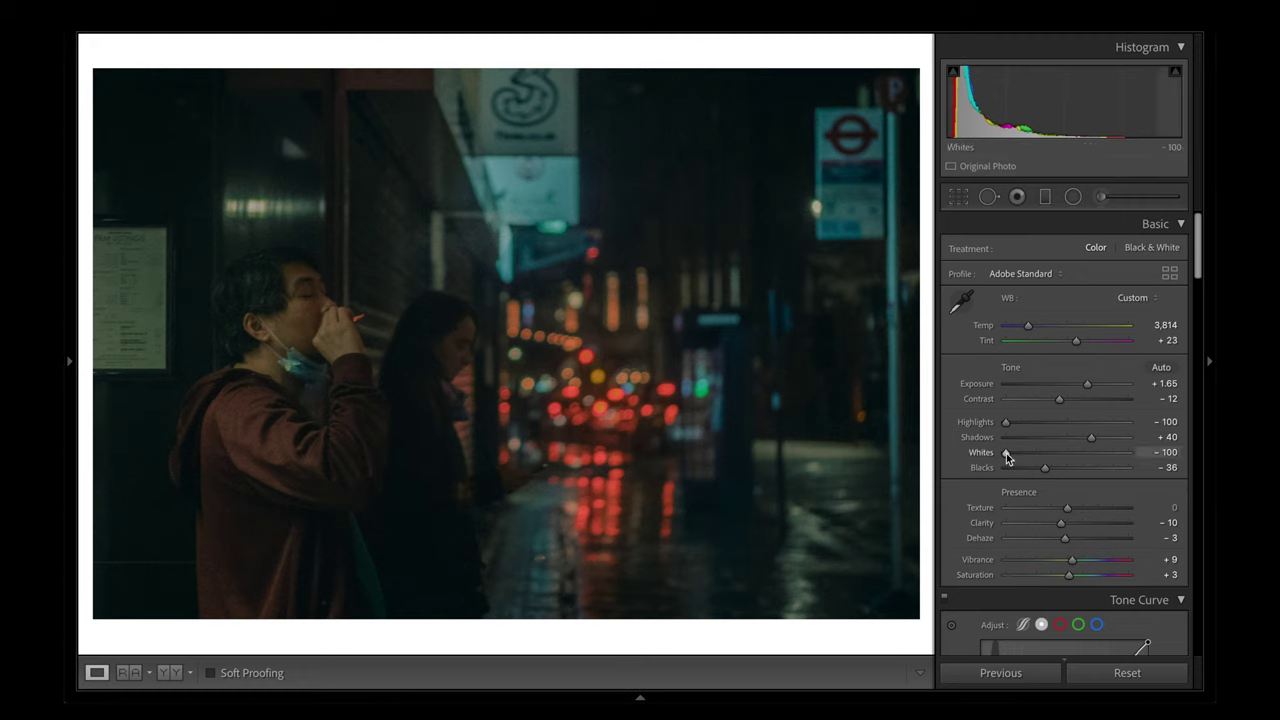
# - Set Exposure to +1.75 and Highlights and Whites to -95 by scrolling on the sliders
pyautogui.scroll(1, 1006, 453)
pyautogui.scroll(1, 1006, 421)
pyautogui.scroll(1, 1089, 386)
pyautogui.scroll(-10, 1060, 300)
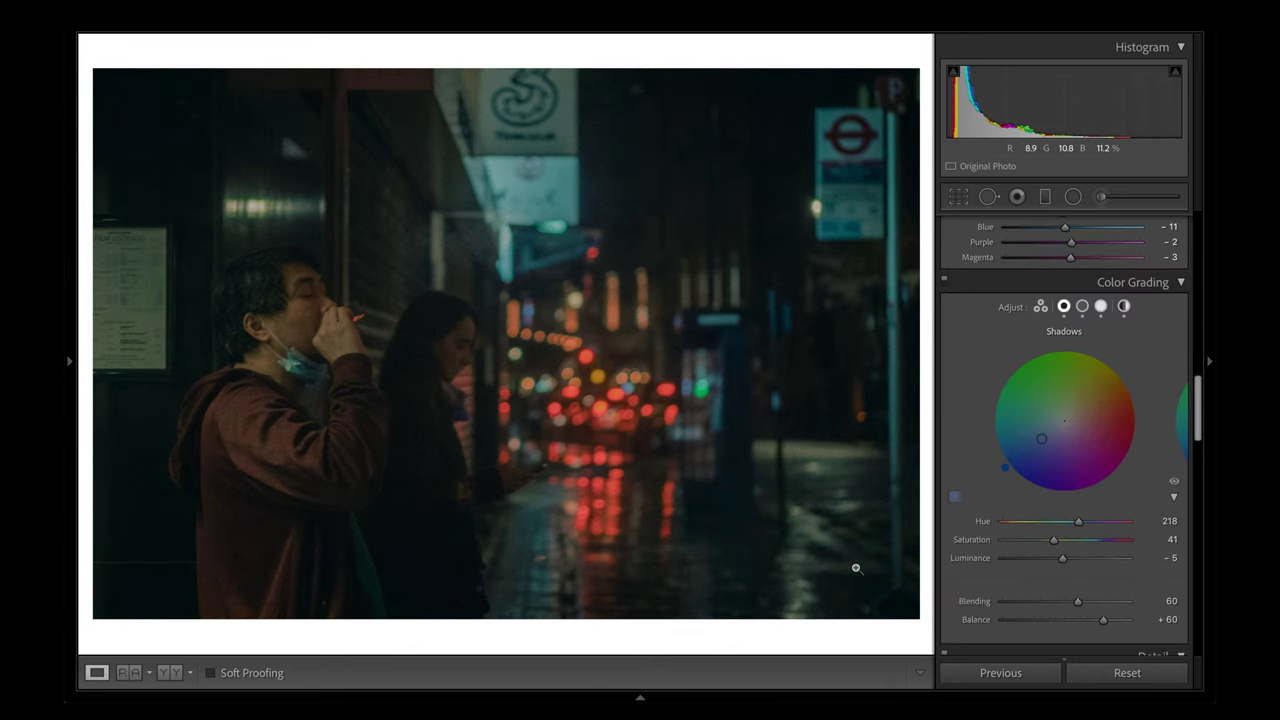
# - Compare the edit against the original with Before/After, then show the filmstrip
pyautogui.press('\\')
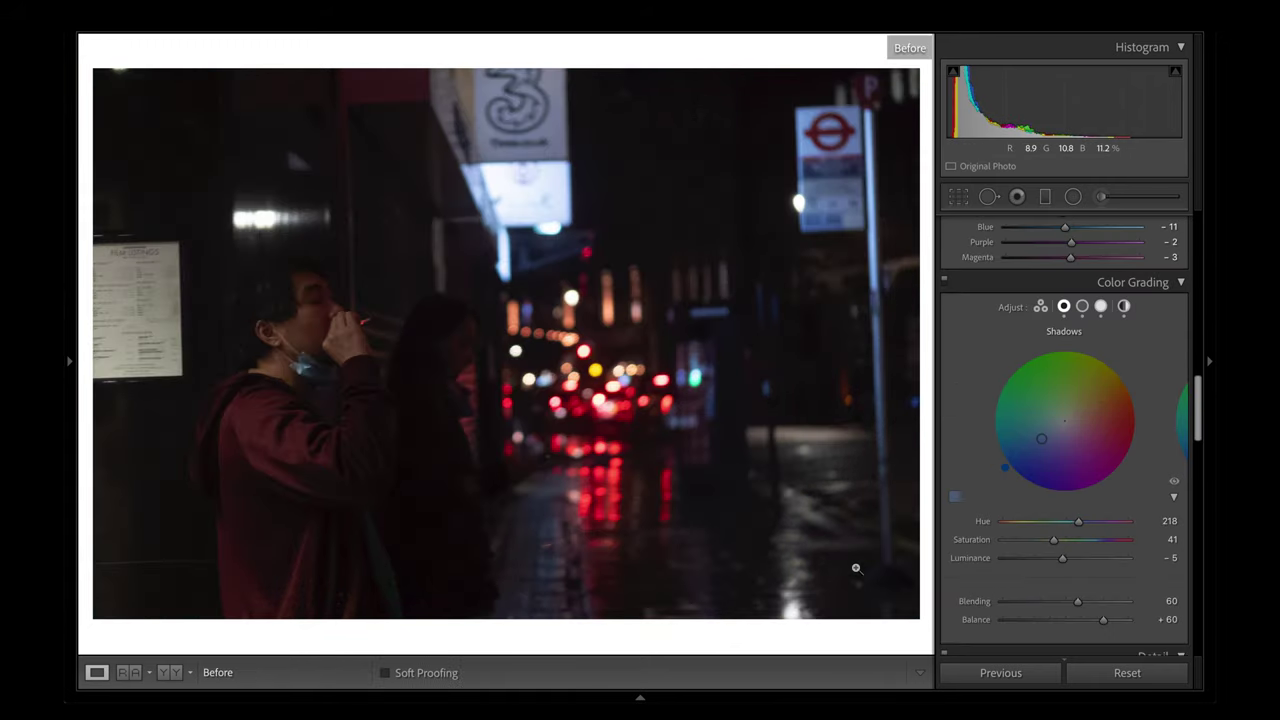
pyautogui.press('\\')
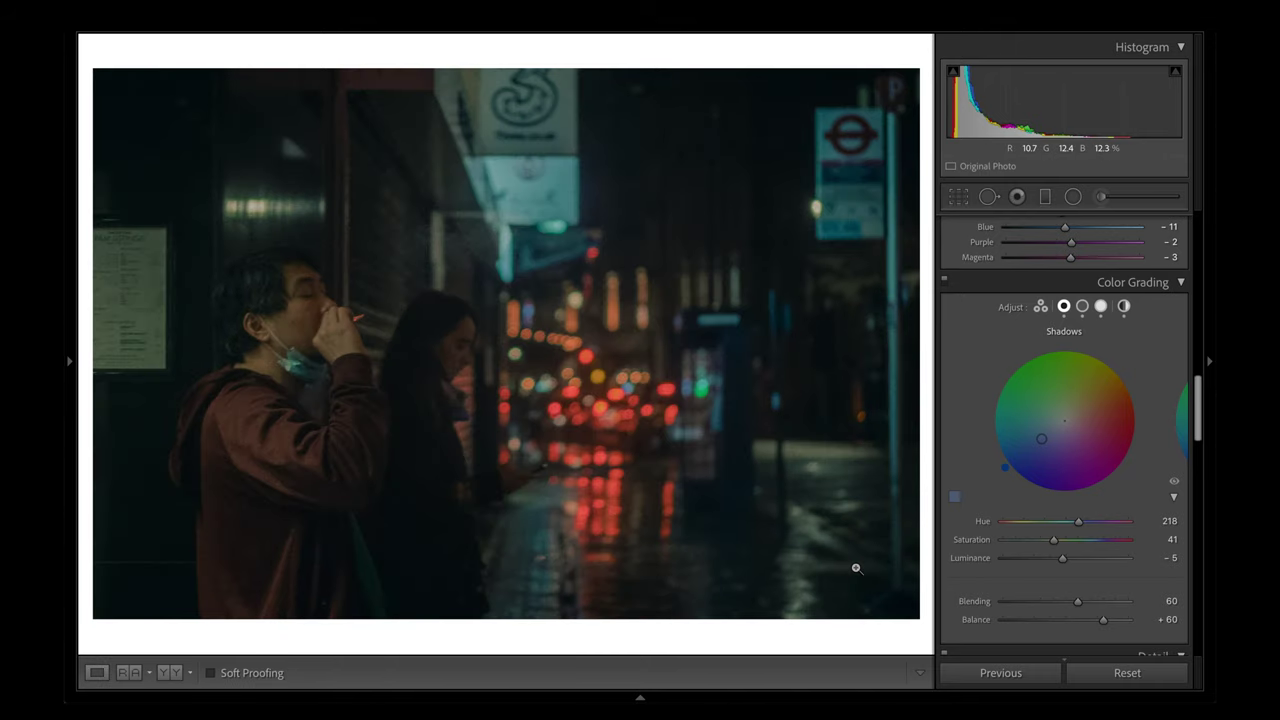
pyautogui.scroll(10, 1019, 427)
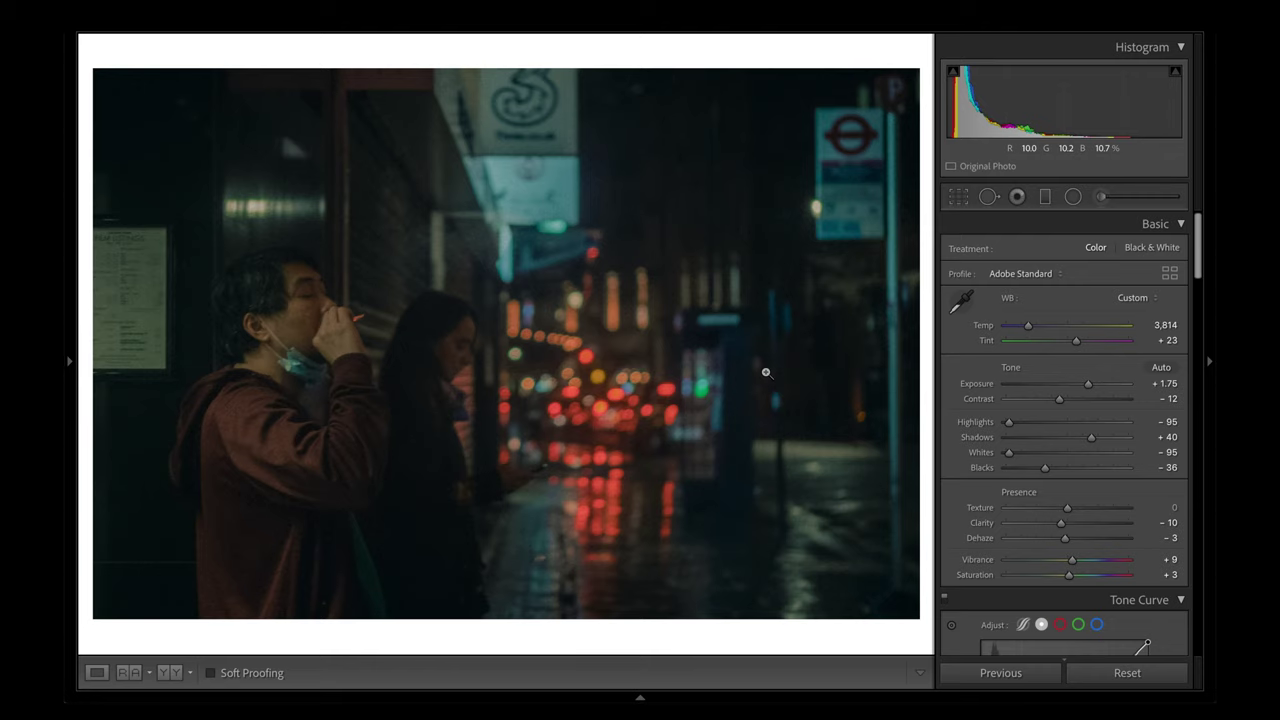
pyautogui.click(640, 697)
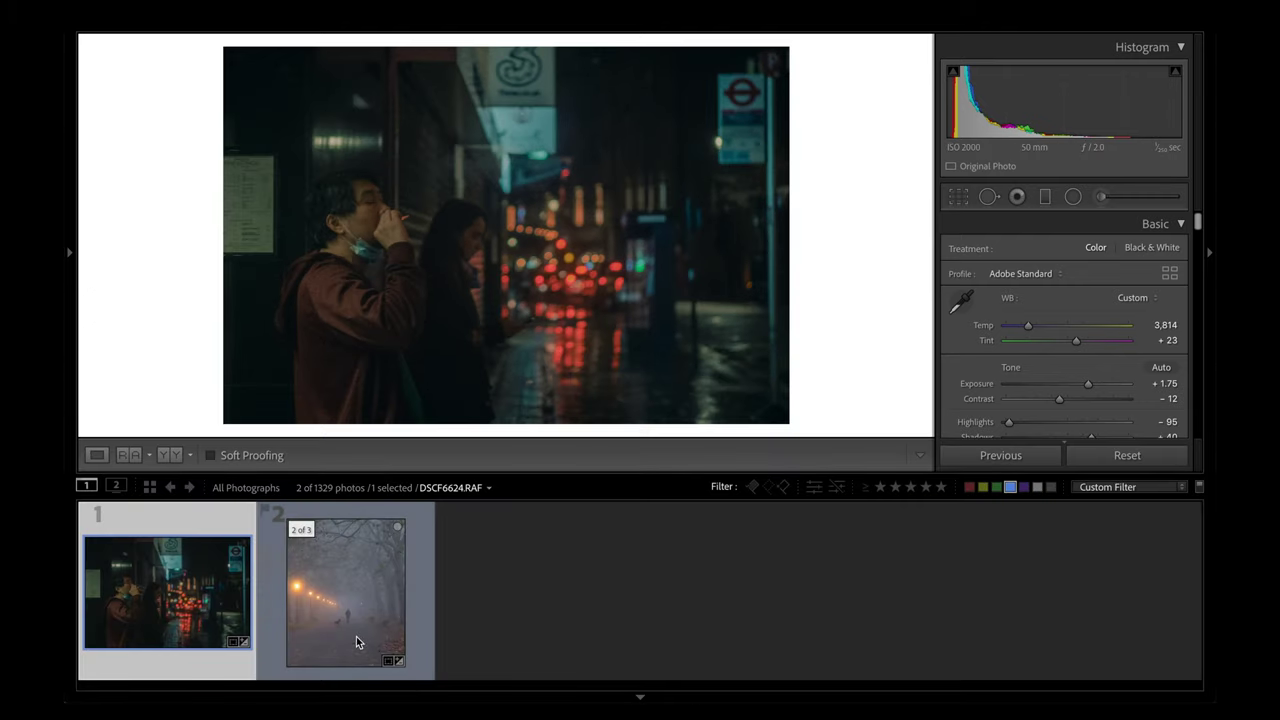
# - Switch to the foggy park path photo from the filmstrip, then hide the filmstrip
pyautogui.click(373, 628)
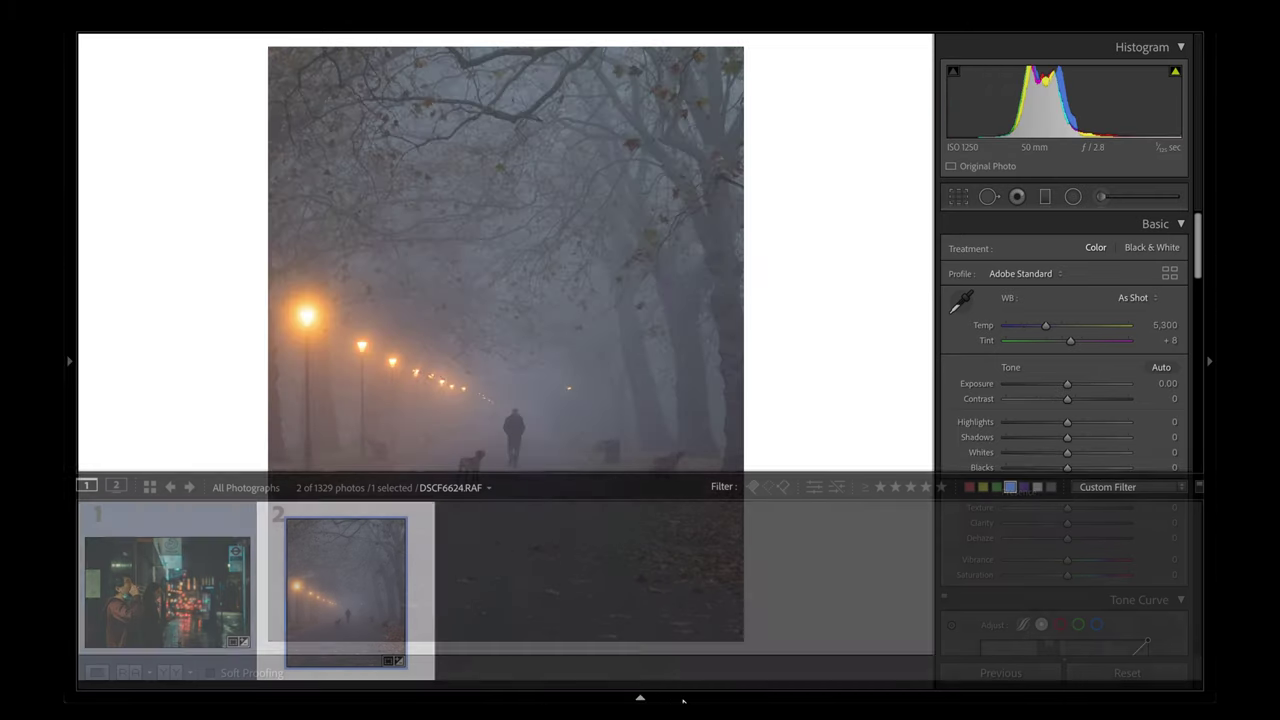
pyautogui.click(686, 694)
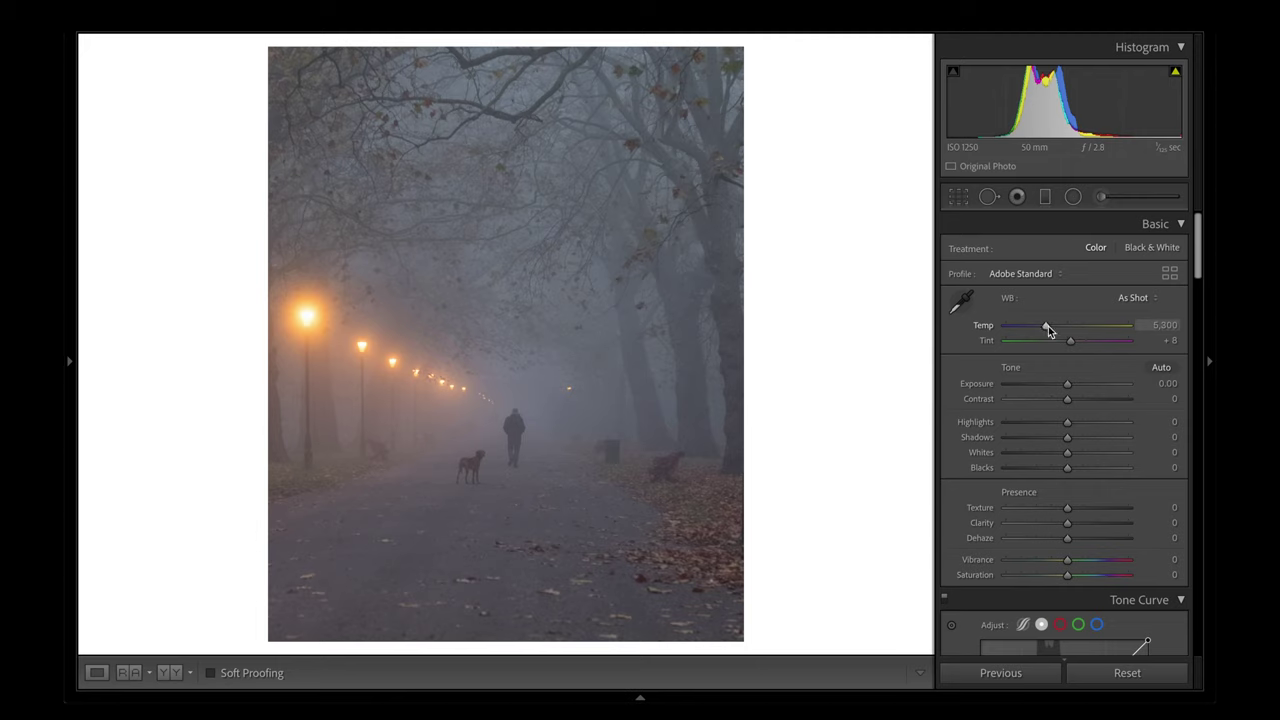
# - Set Highlights -100, Whites -100, Shadows +25, Blacks -9, Clarity -20 and Dehaze -4
pyautogui.moveTo(1051, 425); pyautogui.dragTo(991, 463)
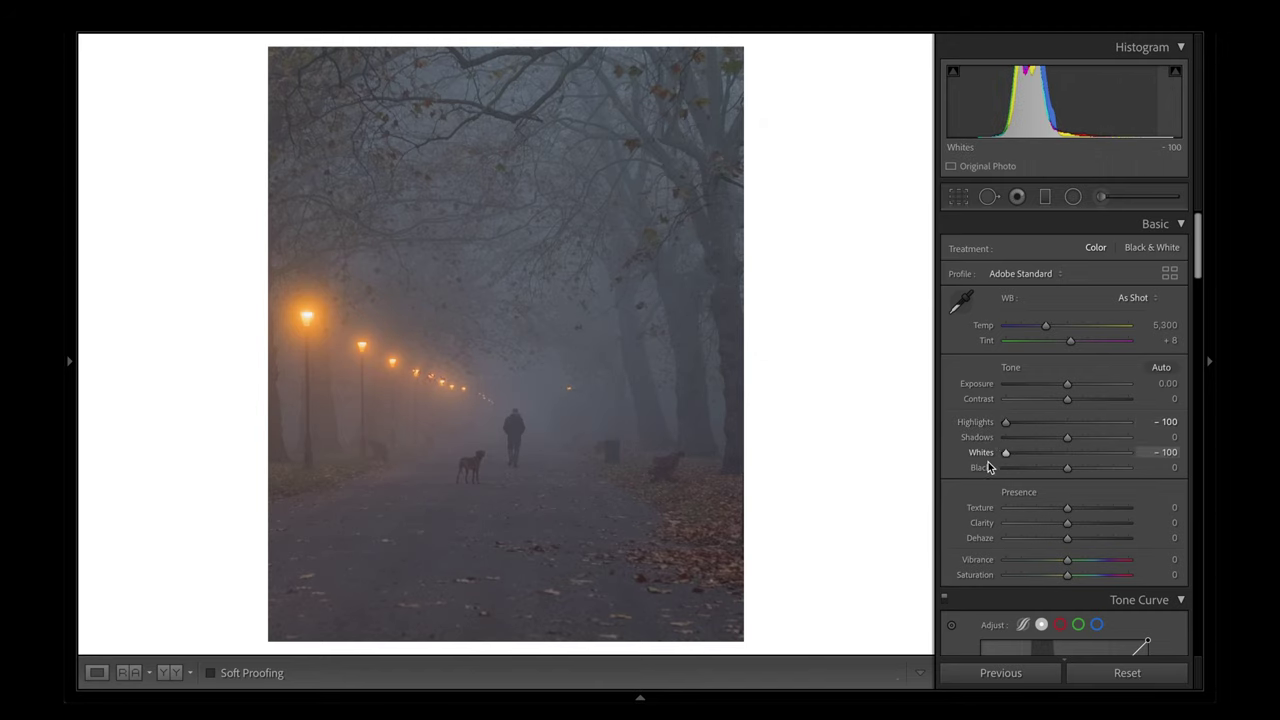
pyautogui.moveTo(1062, 437); pyautogui.dragTo(1061, 467)
pyautogui.moveTo(1067, 522); pyautogui.dragTo(1054, 522)
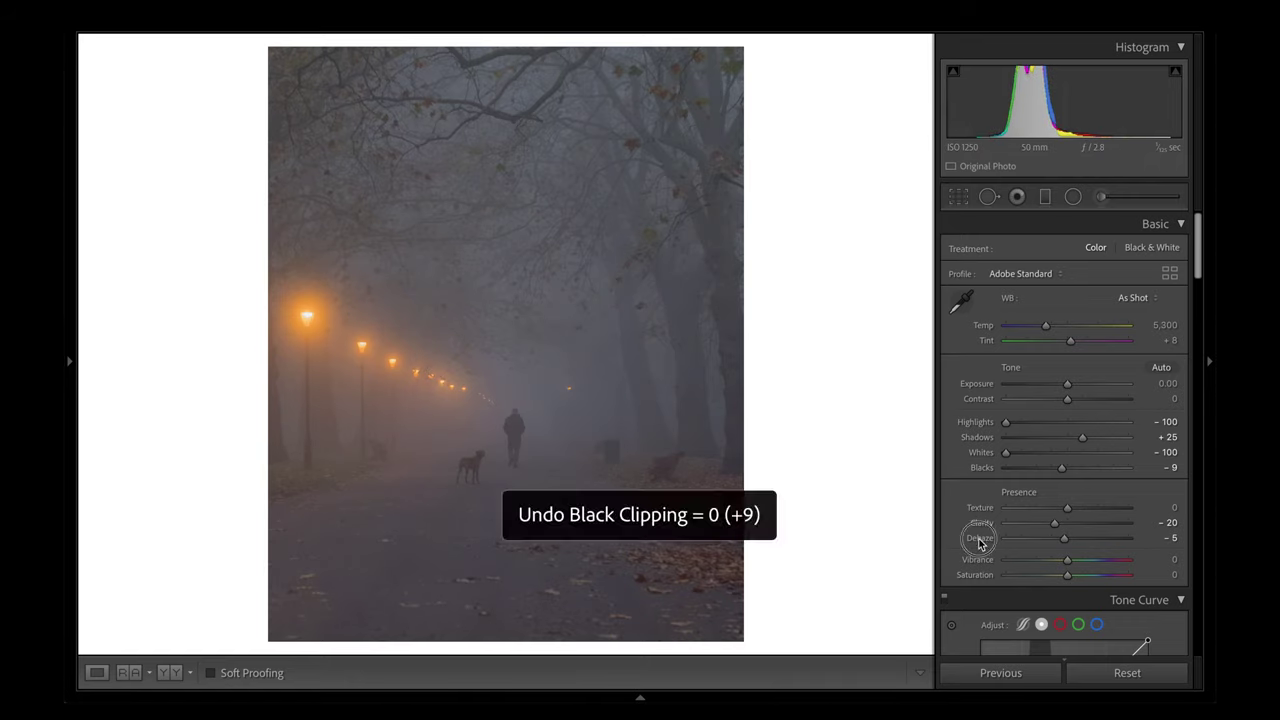
pyautogui.moveTo(980, 538); pyautogui.dragTo(974, 538)
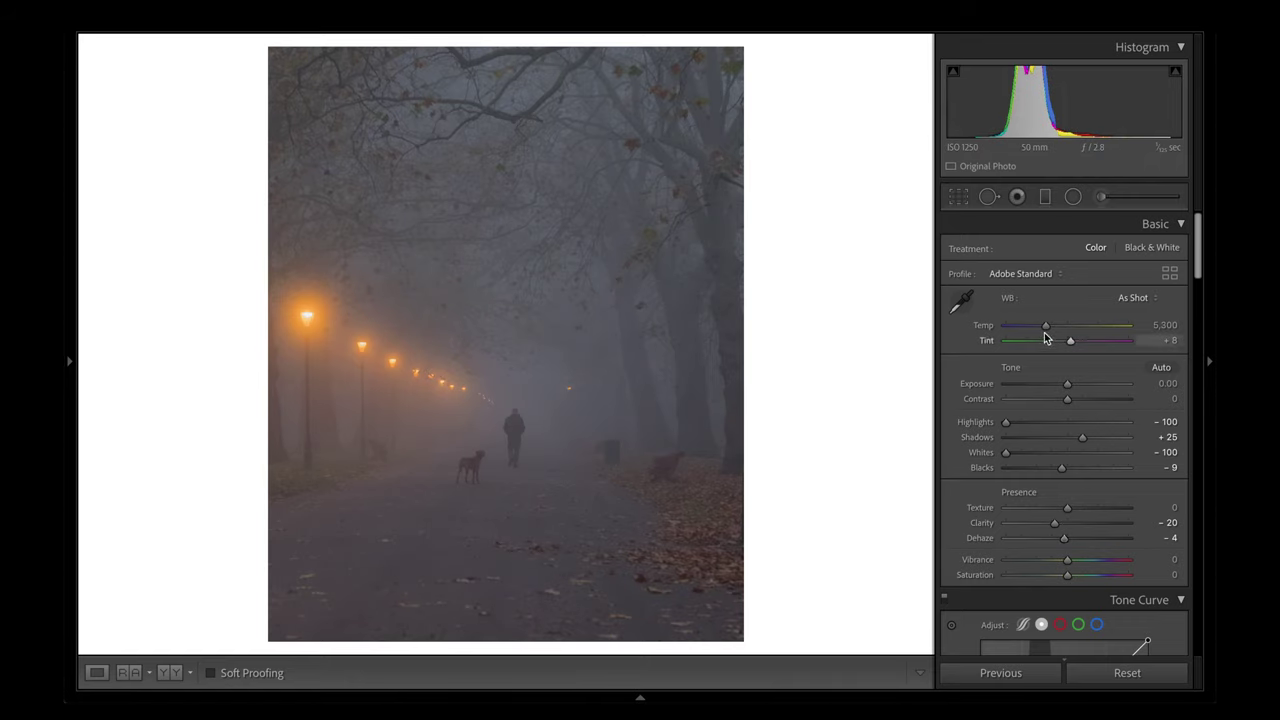
# - Cool the white balance to Temp 4,689 and add Vibrance +14 and Saturation +6
pyautogui.moveTo(1046, 332); pyautogui.dragTo(1040, 334)
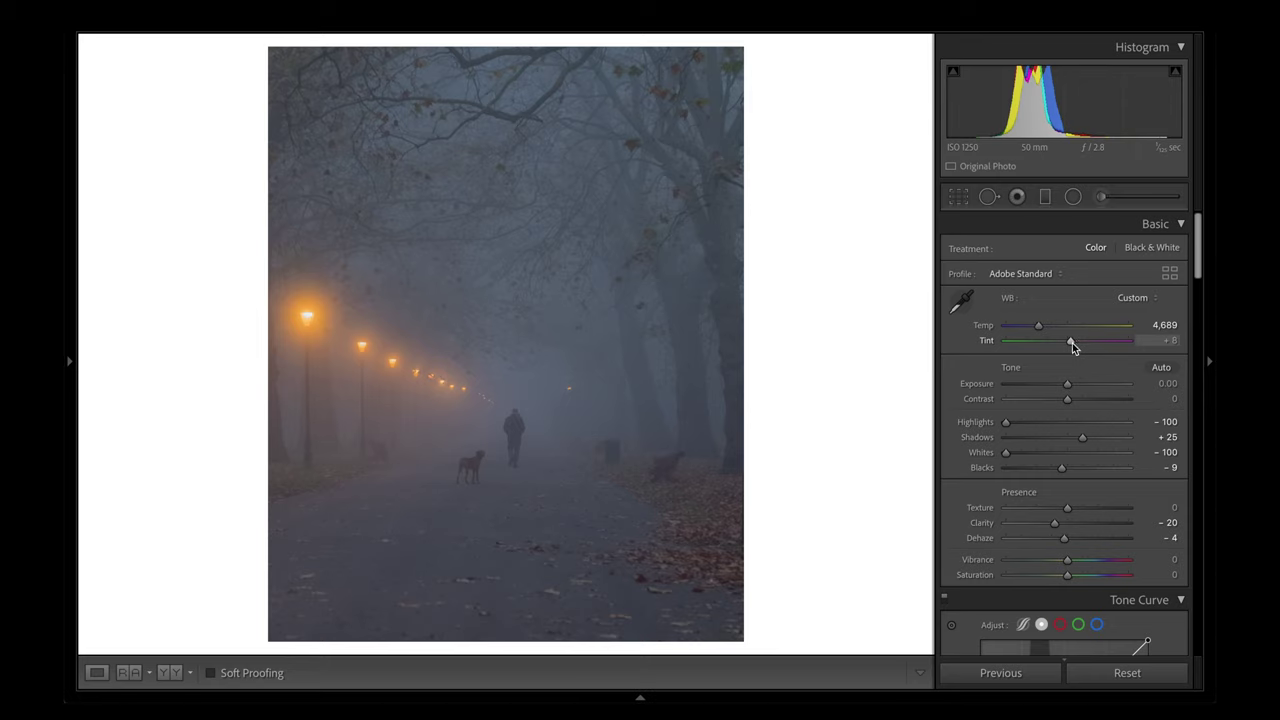
pyautogui.moveTo(1072, 343); pyautogui.dragTo(1074, 343)
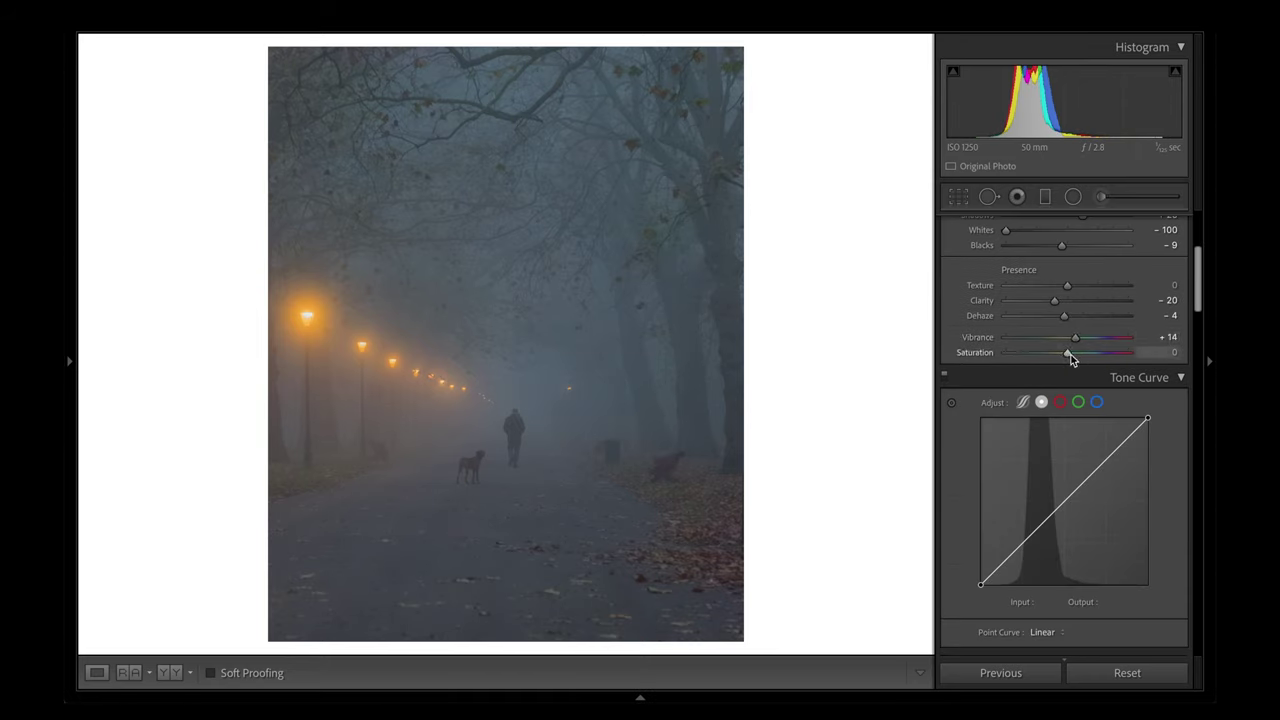
pyautogui.moveTo(1073, 353); pyautogui.dragTo(1077, 353)
# - Add midtone, highlight and shadow points to the Tone Curve, lifting blacks and lowering whites
pyautogui.scroll(-1, 1043, 516)
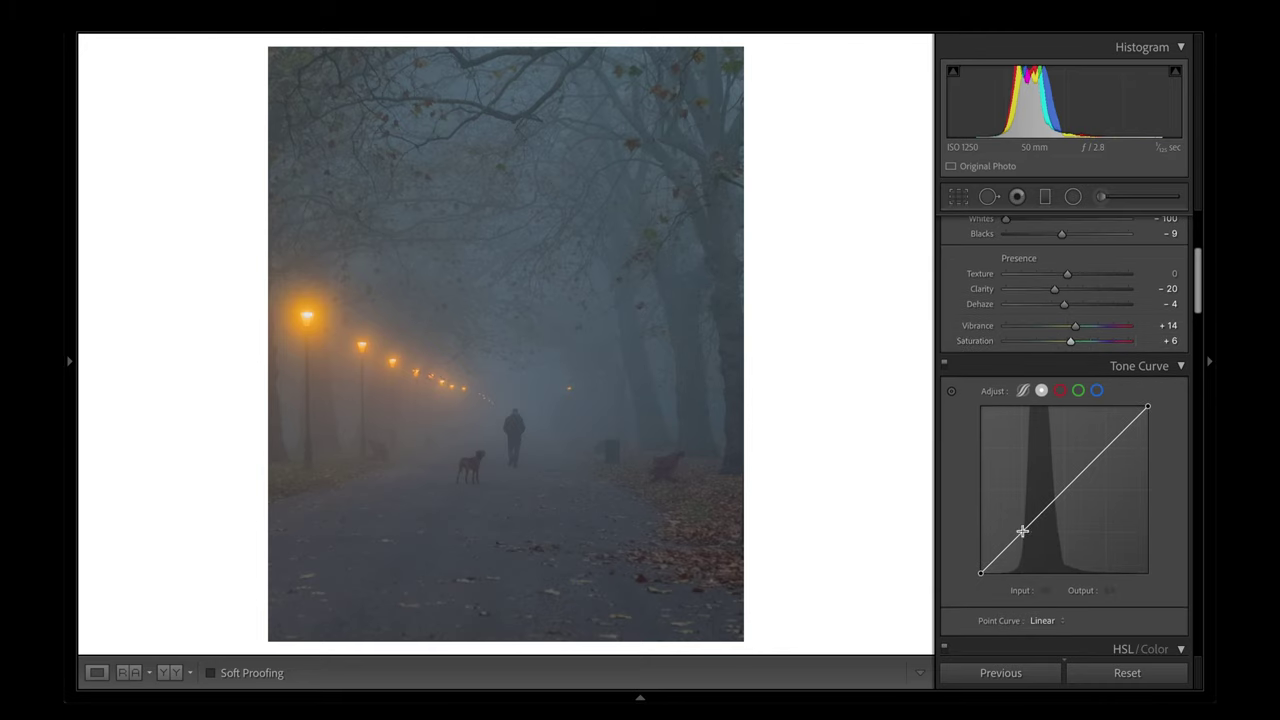
pyautogui.click(1021, 533)
pyautogui.click(1063, 490)
pyautogui.click(1101, 453)
pyautogui.click(1003, 551)
pyautogui.moveTo(982, 573)
pyautogui.mouseDown()
pyautogui.moveTo(977, 543)
pyautogui.moveTo(980, 567)
pyautogui.mouseUp()
pyautogui.moveTo(1147, 406); pyautogui.dragTo(1147, 411)
# - Nudge the highlight and lower-midtone curve points down, leaving the shadow point at Input 35, Output 23
pyautogui.click(1102, 455)
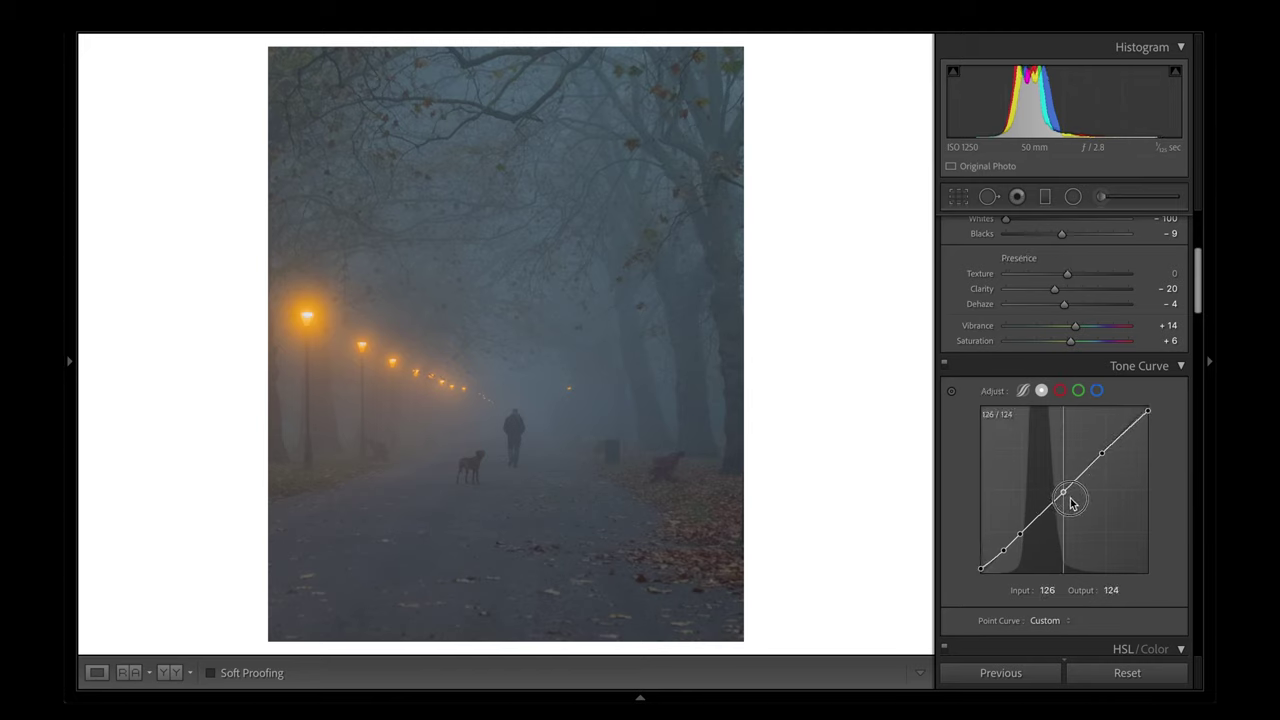
pyautogui.moveTo(1003, 551); pyautogui.dragTo(966, 560)
pyautogui.hotkey('ctrl', 'z')
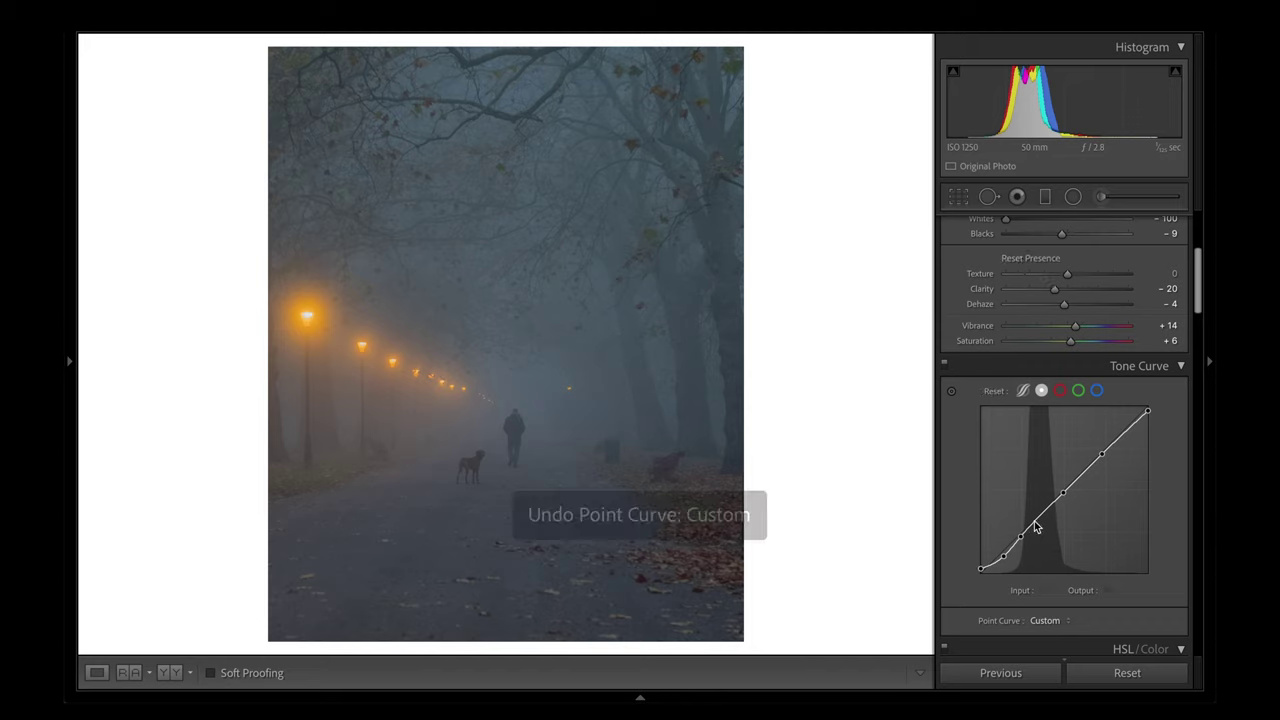
pyautogui.click(1037, 520)
pyautogui.click(1021, 538)
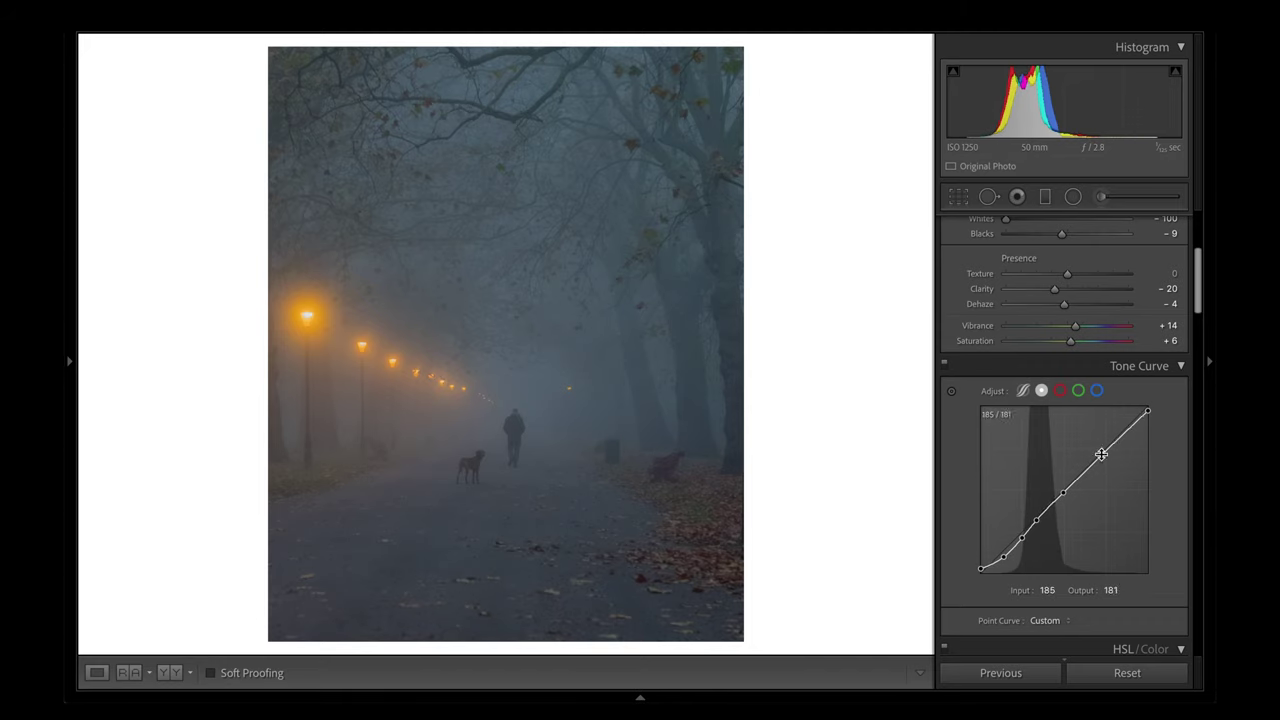
pyautogui.moveTo(1021, 538)
pyautogui.mouseDown()
pyautogui.moveTo(1028, 552)
pyautogui.moveTo(1049, 500)
pyautogui.moveTo(1029, 534)
pyautogui.mouseUp()
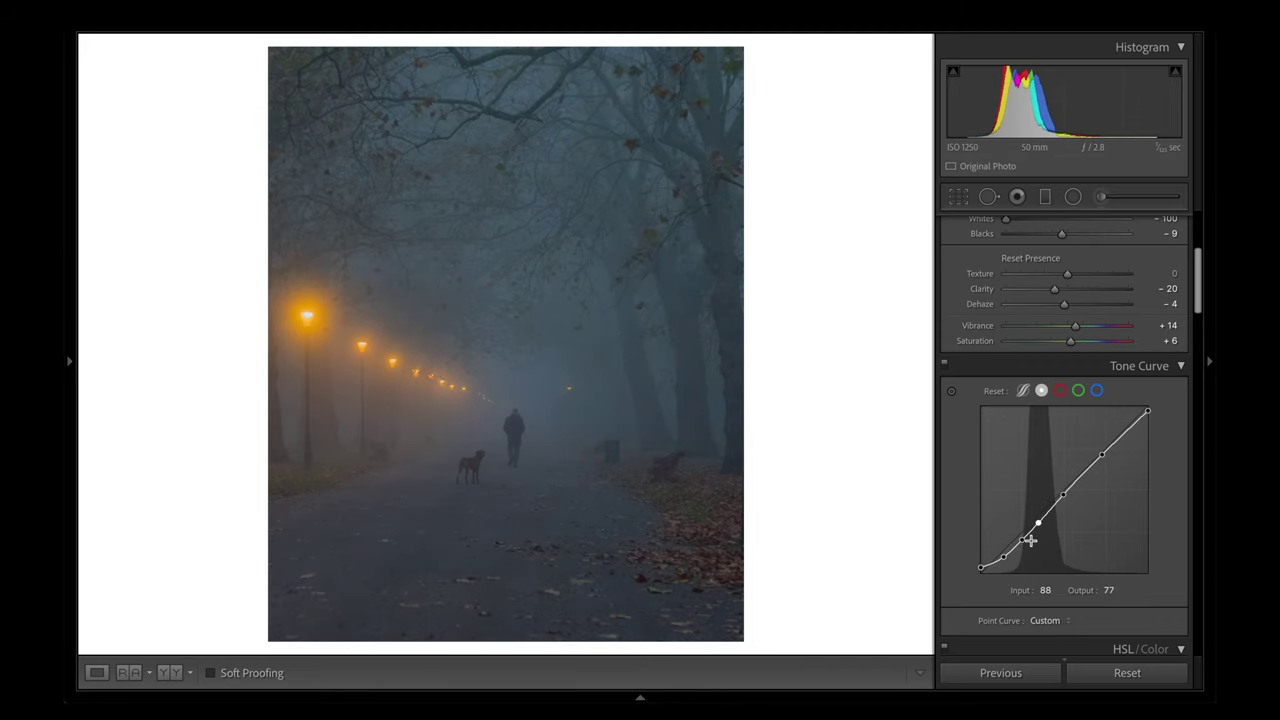
pyautogui.scroll(-3, 943, 306)
pyautogui.scroll(2, 1086, 464)
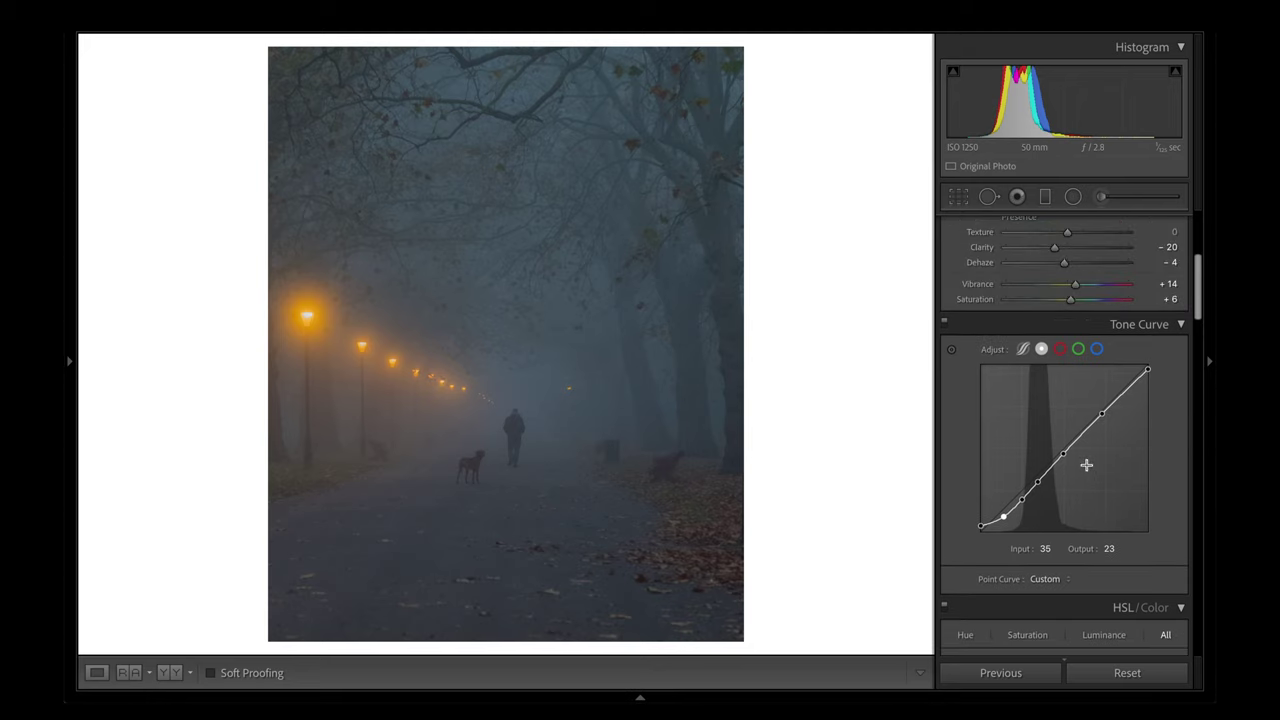
pyautogui.scroll(-3, 1088, 472)
pyautogui.scroll(-2, 1085, 442)
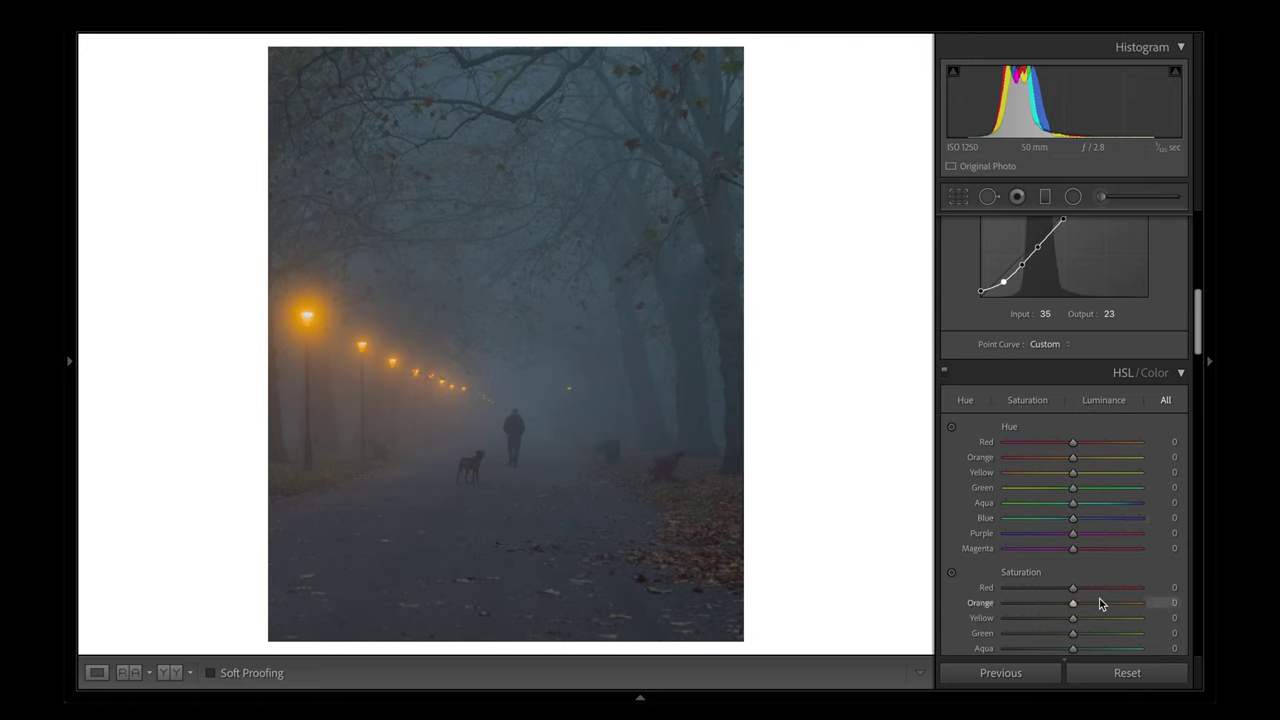
# - Shift the Blue and Aqua hues toward teal and the Orange and Yellow hues slightly redder
pyautogui.click(1062, 521)
pyautogui.moveTo(1061, 521); pyautogui.dragTo(1063, 521)
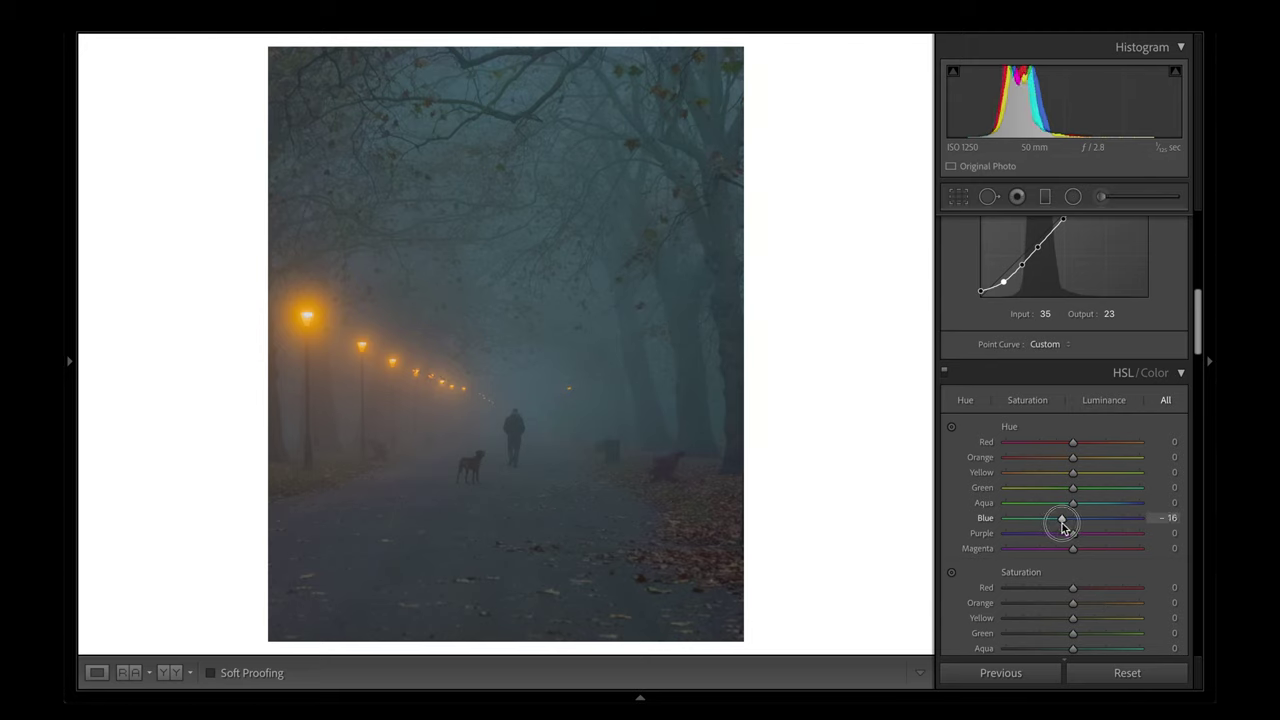
pyautogui.click(1062, 503)
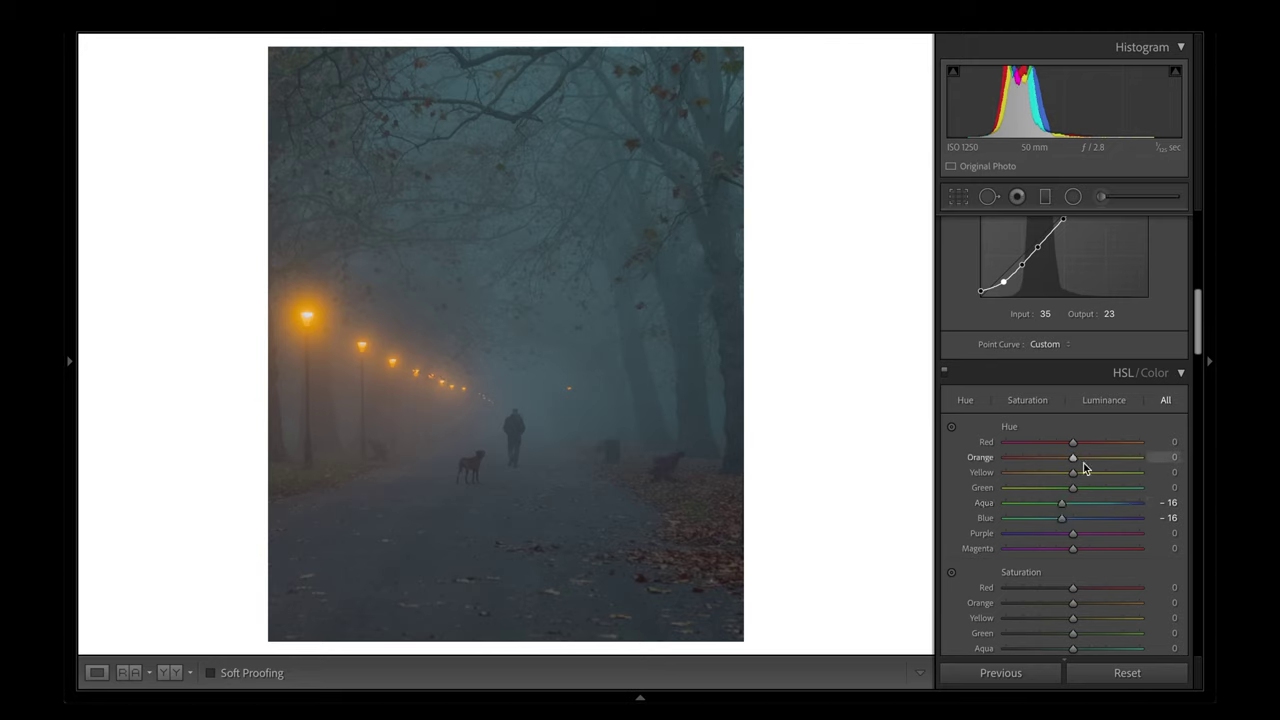
pyautogui.moveTo(1072, 459); pyautogui.dragTo(1061, 474)
pyautogui.moveTo(1073, 603)
pyautogui.mouseDown()
pyautogui.moveTo(1055, 607)
pyautogui.moveTo(1084, 603)
pyautogui.mouseUp()
# - Raise Orange and Yellow Saturation to +15 and lift Aqua and Blue Luminance
pyautogui.moveTo(1062, 503); pyautogui.dragTo(1082, 529)
pyautogui.scroll(-3, 1053, 503)
pyautogui.scroll(-6, 1082, 529)
pyautogui.moveTo(1073, 428); pyautogui.dragTo(1077, 443)
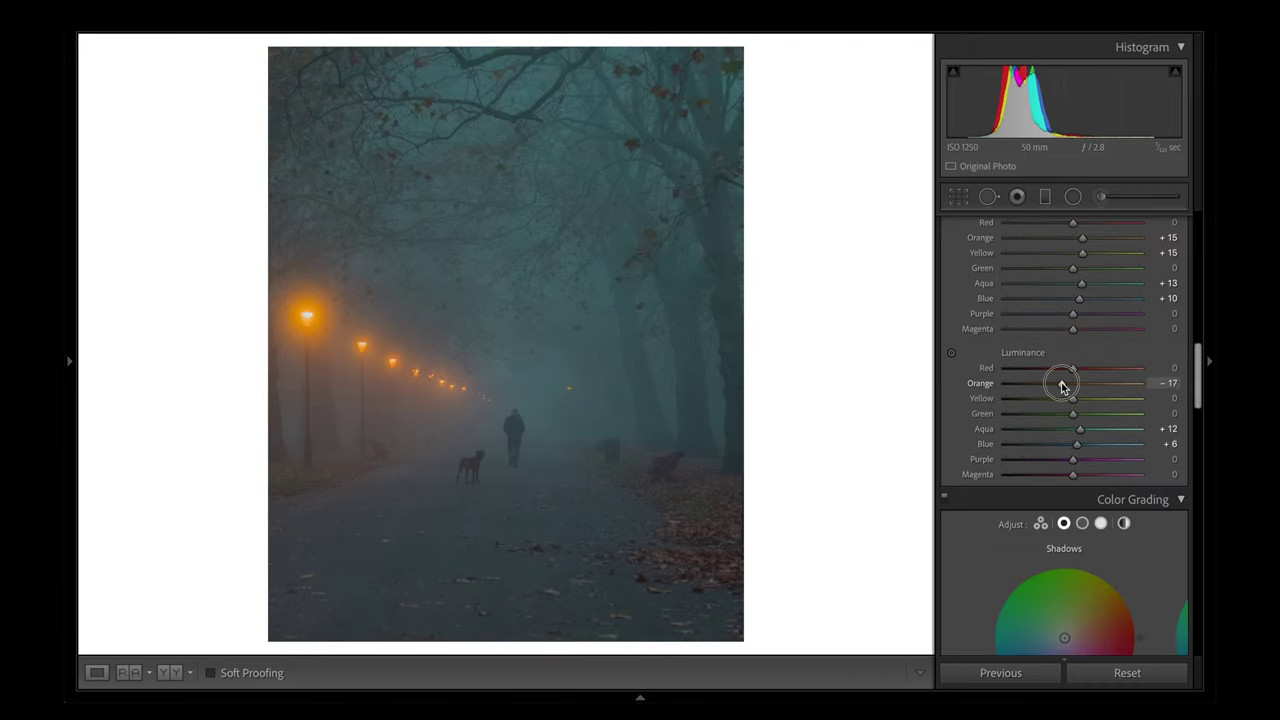
pyautogui.moveTo(1073, 383); pyautogui.dragTo(1071, 383)
pyautogui.moveTo(1073, 398); pyautogui.dragTo(1071, 398)
pyautogui.scroll(10, 1073, 402)
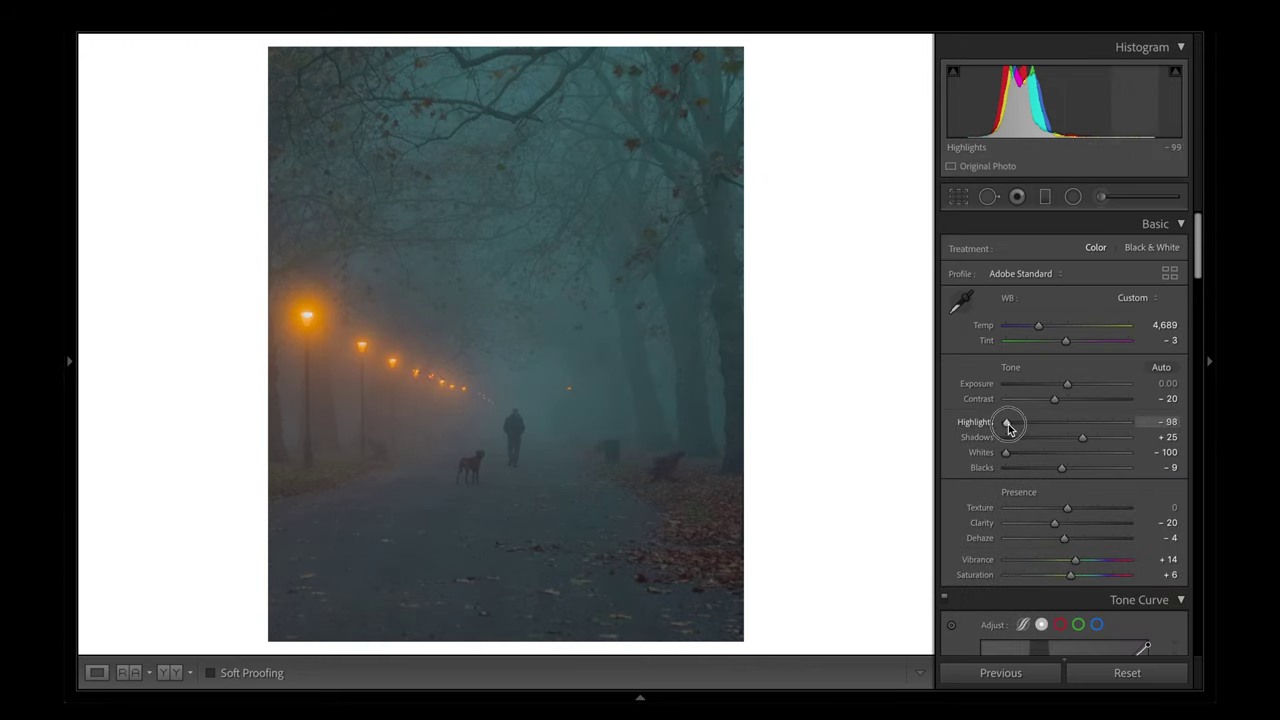
# - Ease Highlights up slightly from -100, reverting a trial darkening of Blacks
pyautogui.moveTo(1007, 422); pyautogui.dragTo(1010, 422)
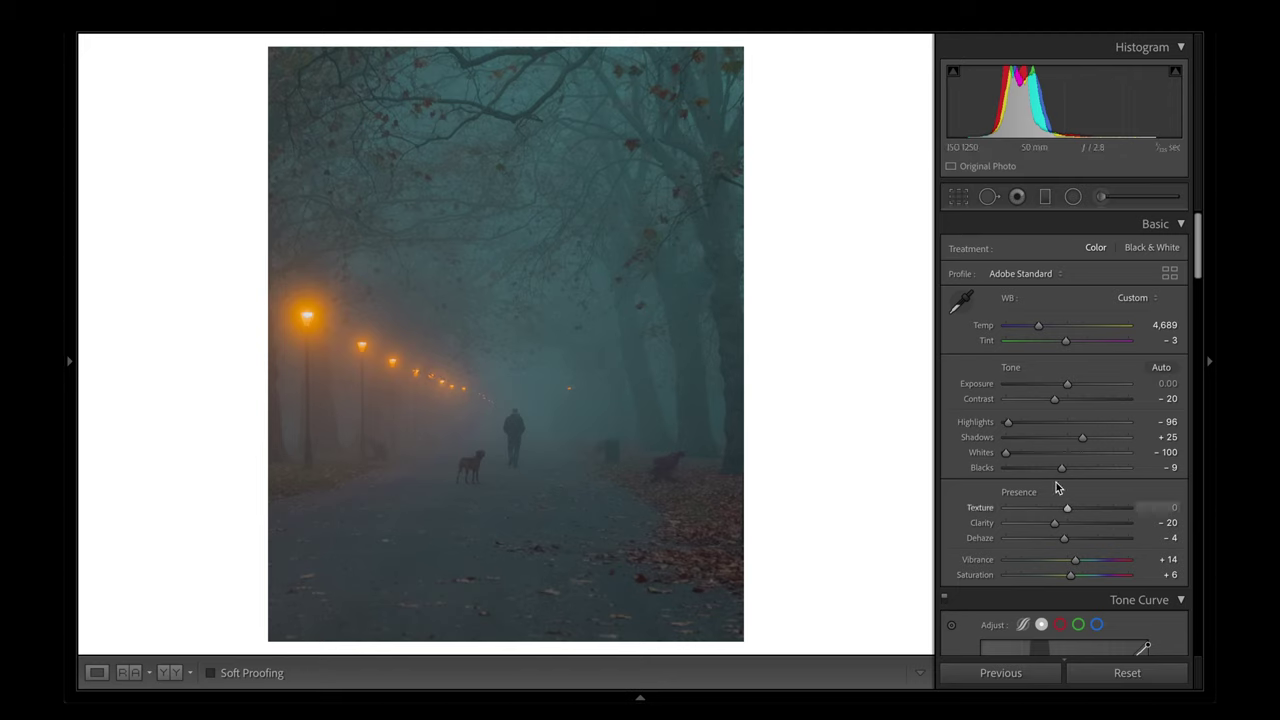
pyautogui.moveTo(1061, 467); pyautogui.dragTo(1054, 470)
pyautogui.hotkey('ctrl', 'z')
pyautogui.hotkey('ctrl', 'z')
pyautogui.hotkey('ctrl', 'z')
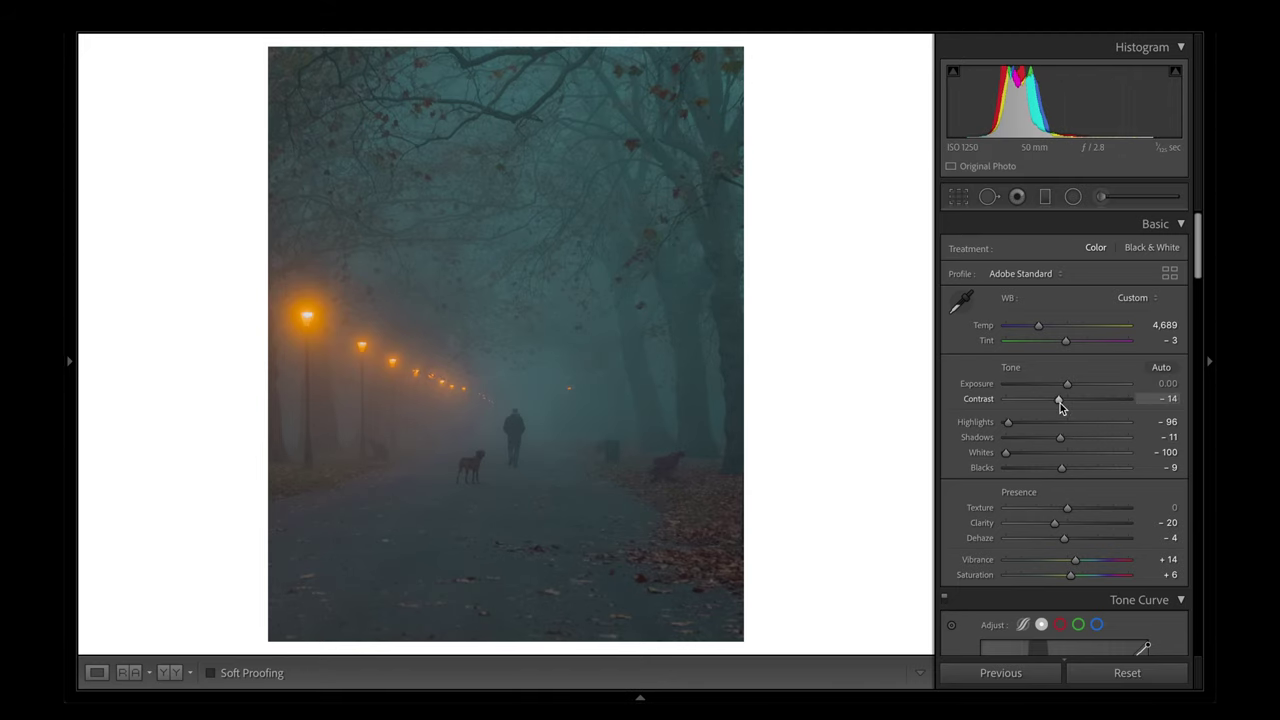
pyautogui.scroll(-10, 1059, 419)
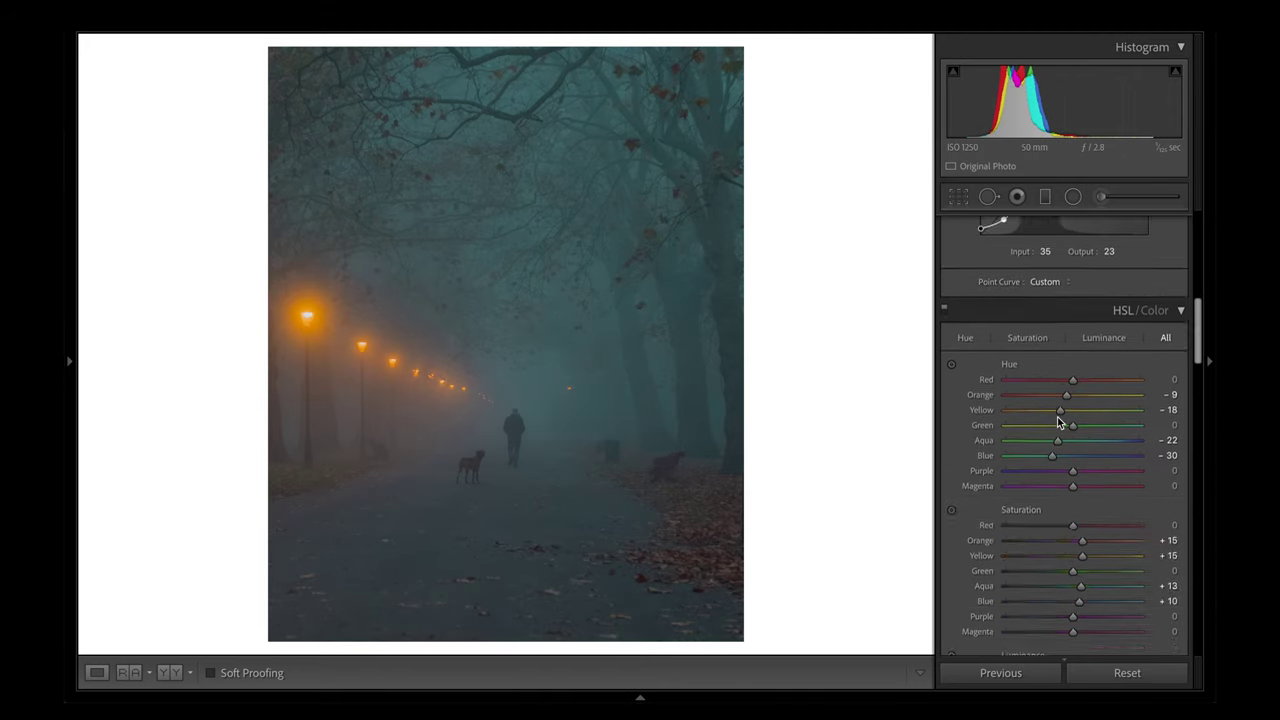
pyautogui.scroll(-5, 1058, 421)
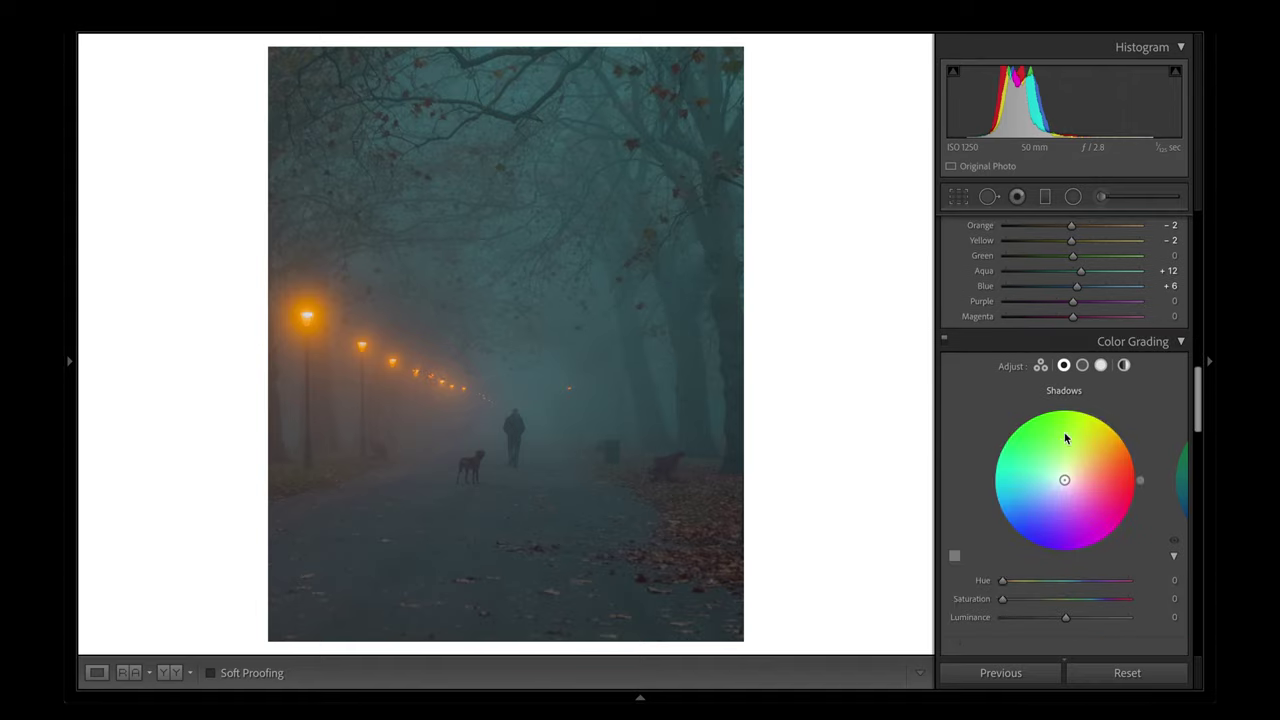
# - Tint the Color Grading highlights yellow-orange at hue 48, saturation 27
pyautogui.click(1099, 366)
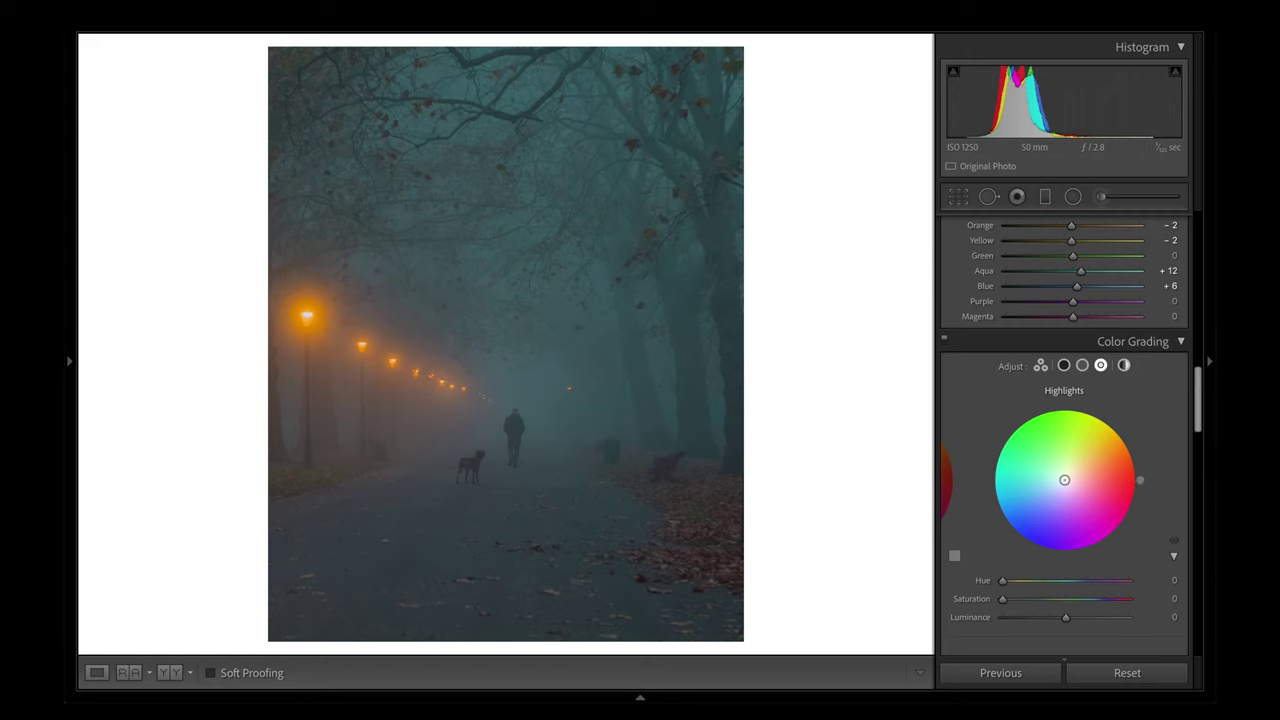
pyautogui.moveTo(1064, 480); pyautogui.dragTo(1092, 455)
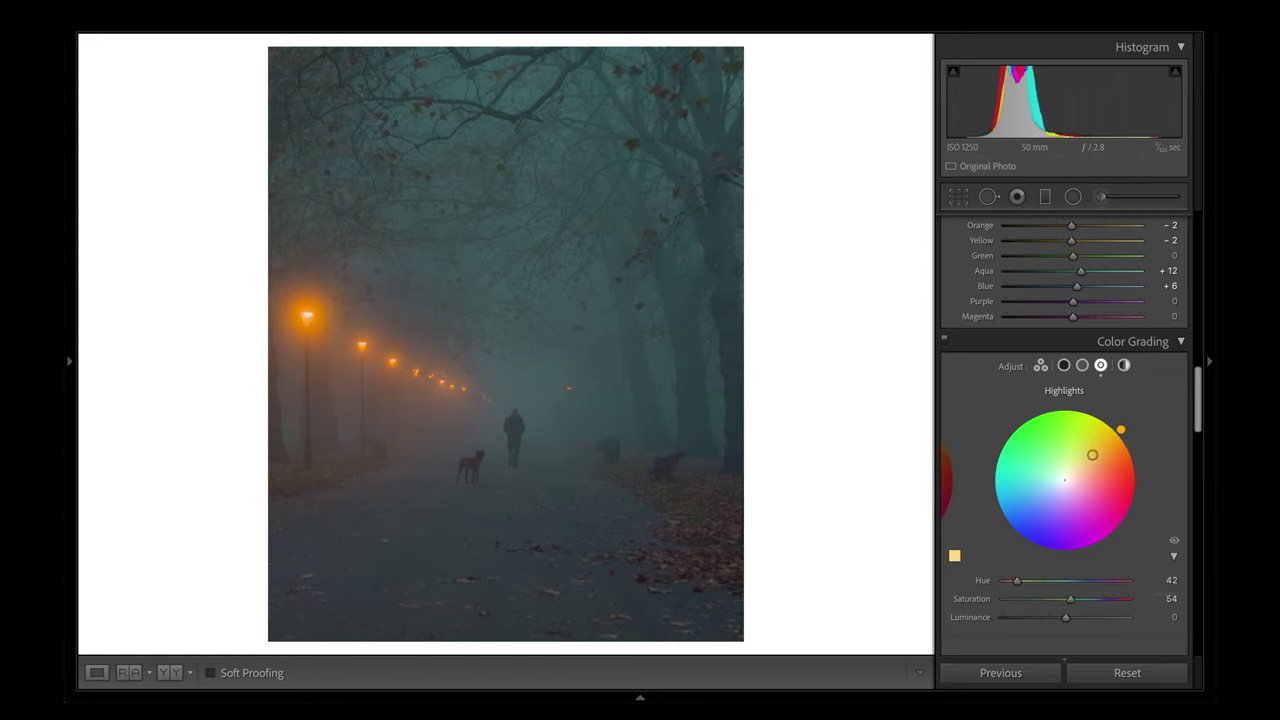
pyautogui.moveTo(1070, 598); pyautogui.dragTo(1036, 599)
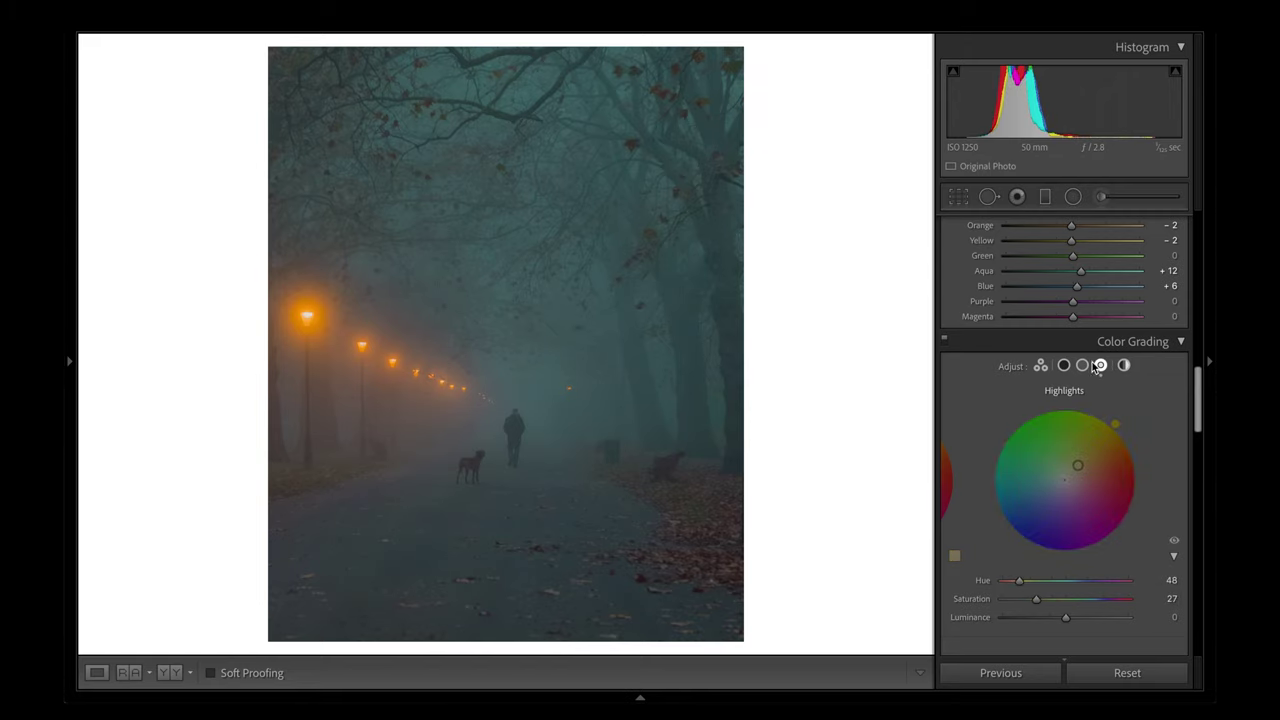
pyautogui.hotkey('ctrl', 'z')
pyautogui.hotkey('ctrl', 'z')
pyautogui.hotkey('ctrl', 'z')
pyautogui.hotkey('ctrl', 'y')
pyautogui.hotkey('ctrl', 'y')
pyautogui.hotkey('ctrl', 'y')
# - Tint midtones teal (185/21) and shadows blue (221/17), and raise highlight Luminance to +29
pyautogui.click(1083, 366)
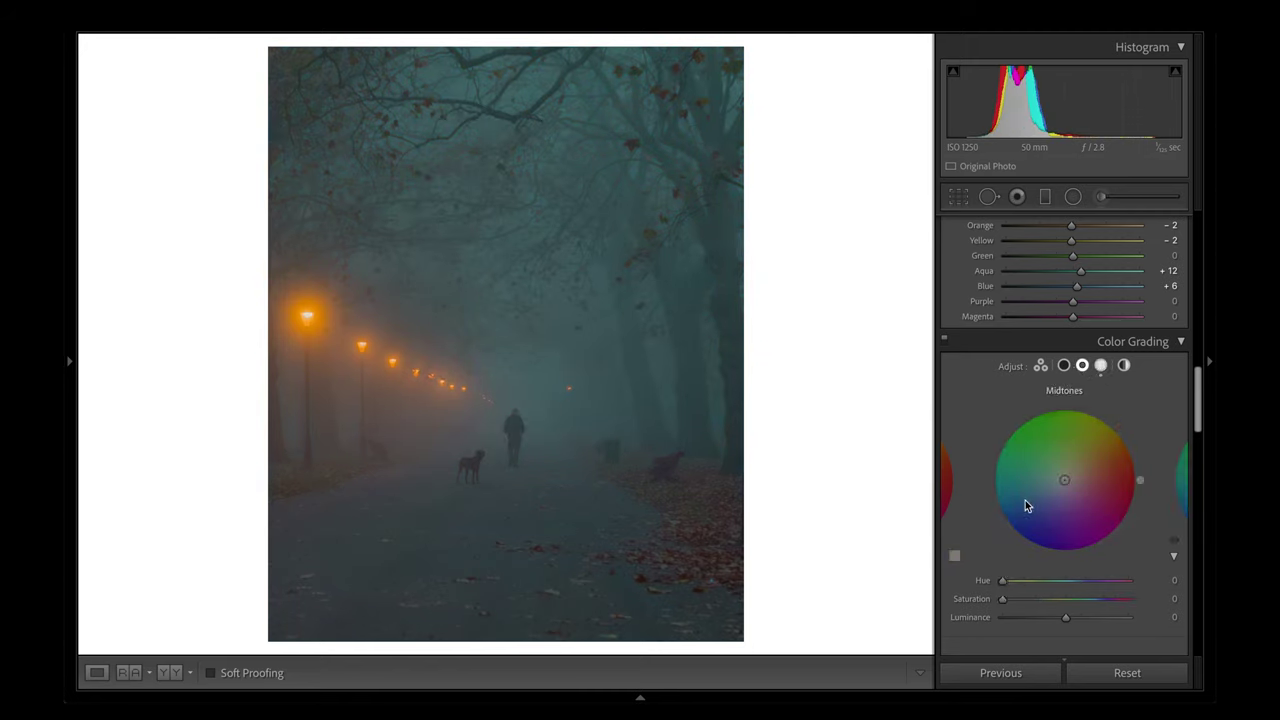
pyautogui.moveTo(1029, 509); pyautogui.dragTo(1049, 481)
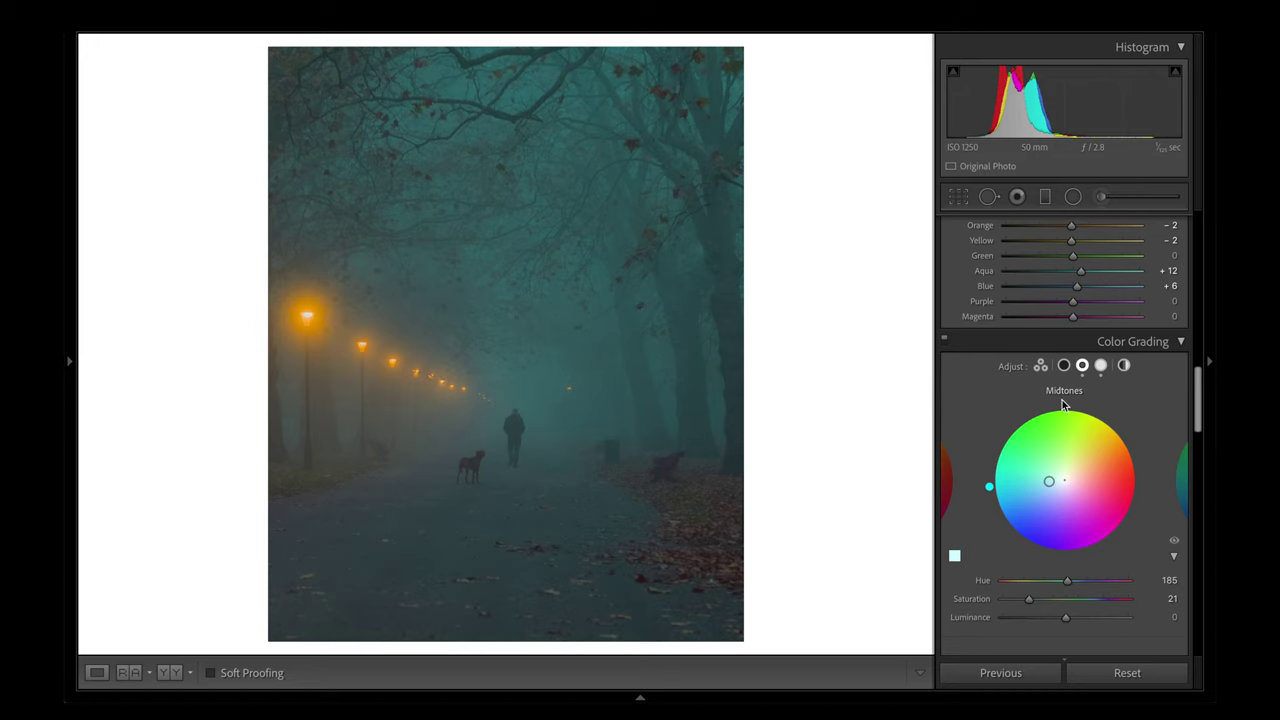
pyautogui.click(1063, 365)
pyautogui.moveTo(1033, 524); pyautogui.dragTo(1020, 517)
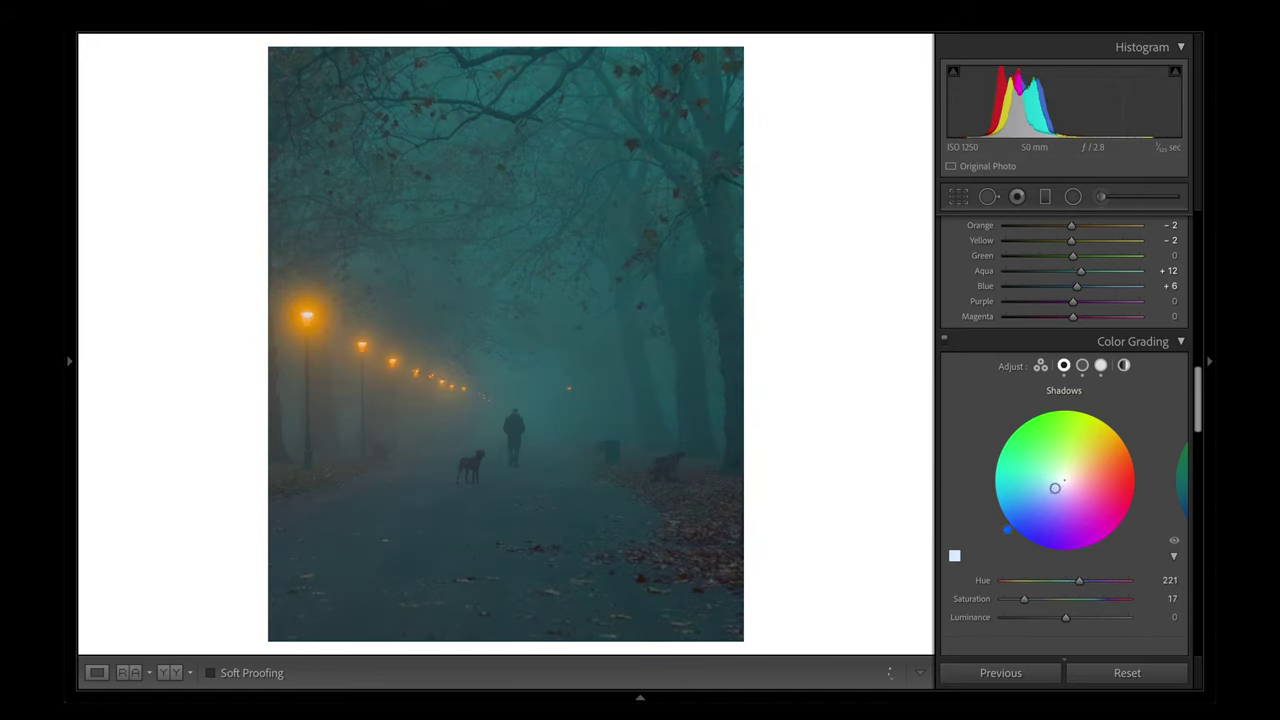
pyautogui.scroll(-2, 1058, 563)
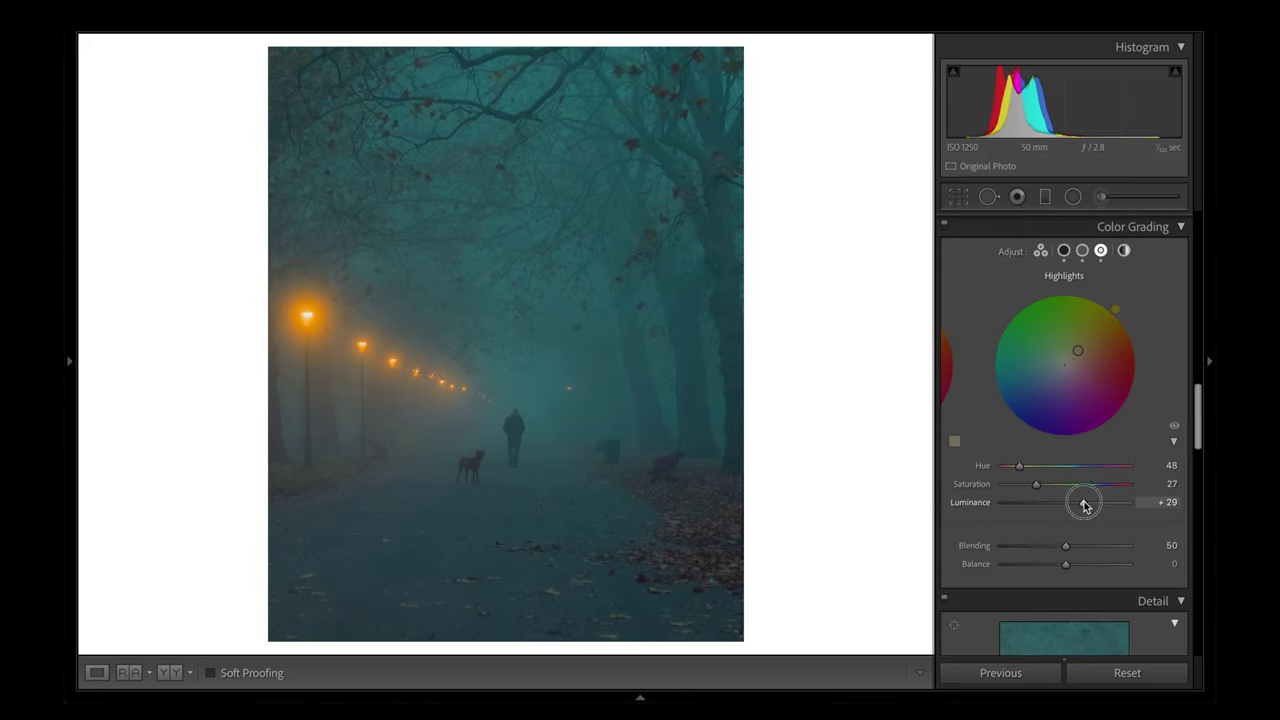
pyautogui.moveTo(1080, 503); pyautogui.dragTo(1074, 508)
# - Step back recent shadow edits, then darken Shadows to -62 and Blacks to -29
pyautogui.scroll(10, 1040, 480)
pyautogui.hotkey('ctrl', 'z')
pyautogui.hotkey('ctrl', 'z')
pyautogui.hotkey('ctrl', 'z')
pyautogui.hotkey('ctrl', 'z')
pyautogui.hotkey('ctrl', 'z')
pyautogui.hotkey('ctrl', 'z')
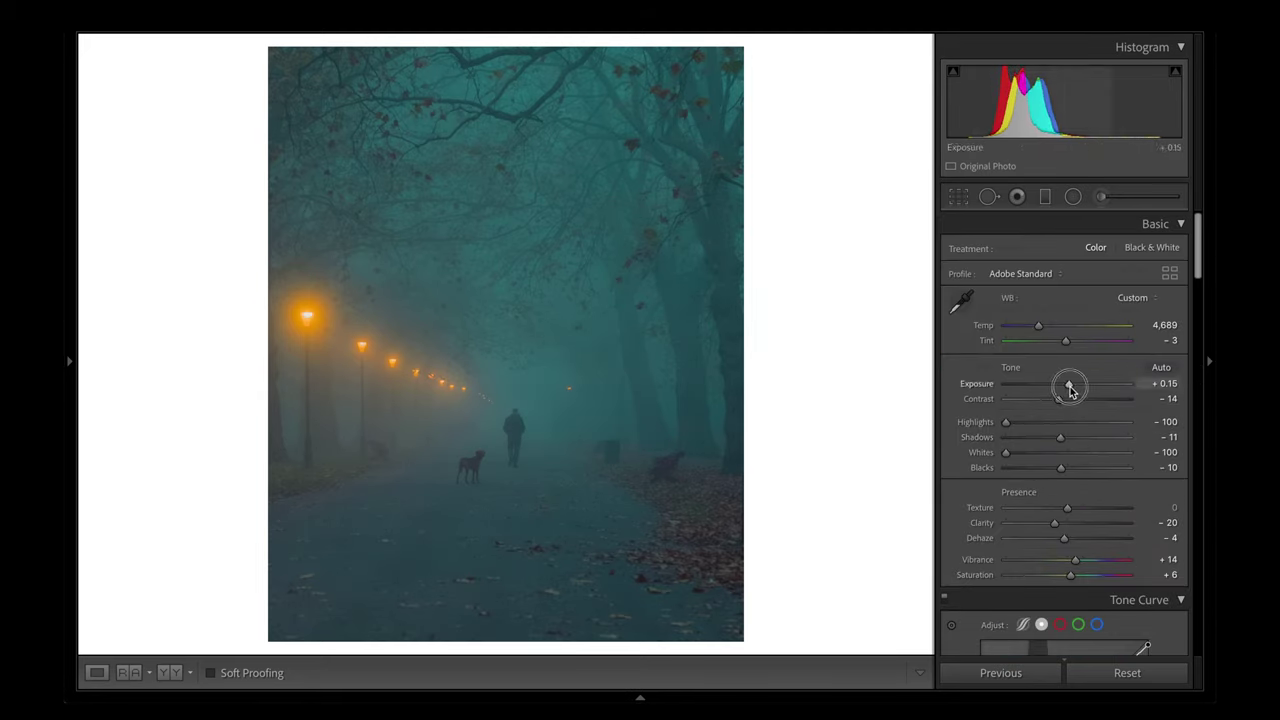
pyautogui.hotkey('ctrl', 'z')
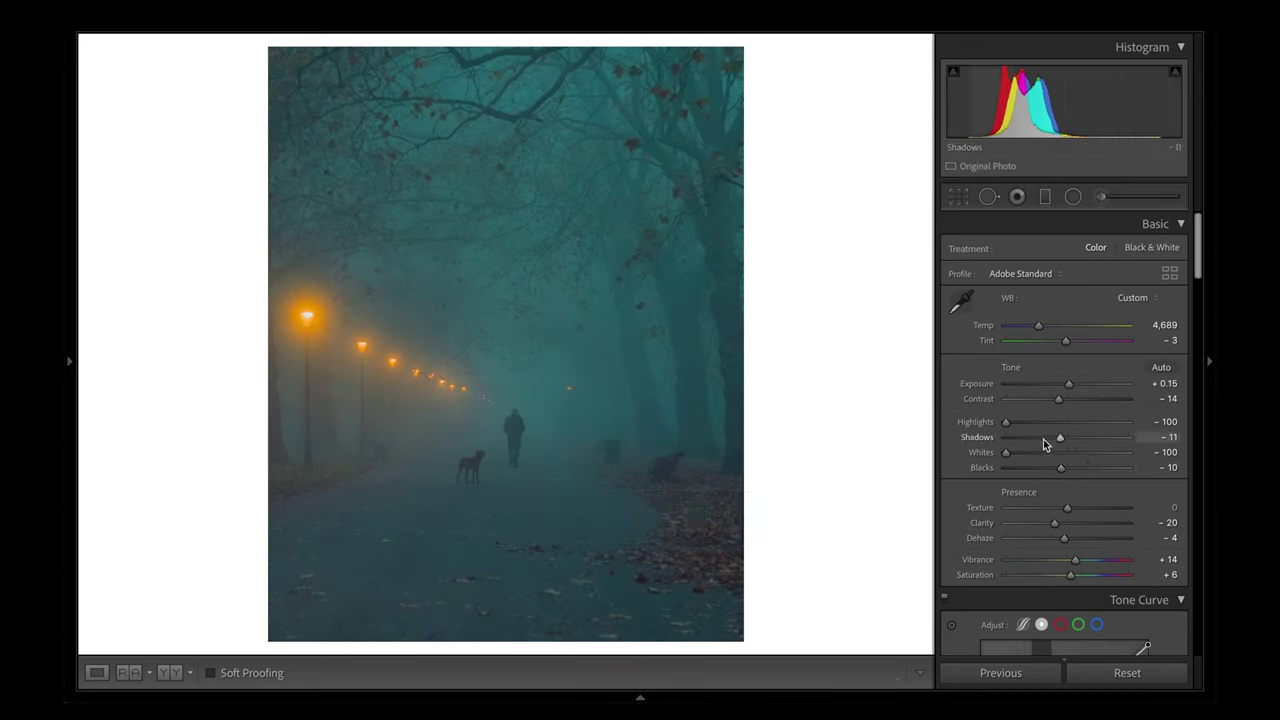
pyautogui.moveTo(1043, 445); pyautogui.dragTo(980, 450)
pyautogui.scroll(-5, 1125, 511)
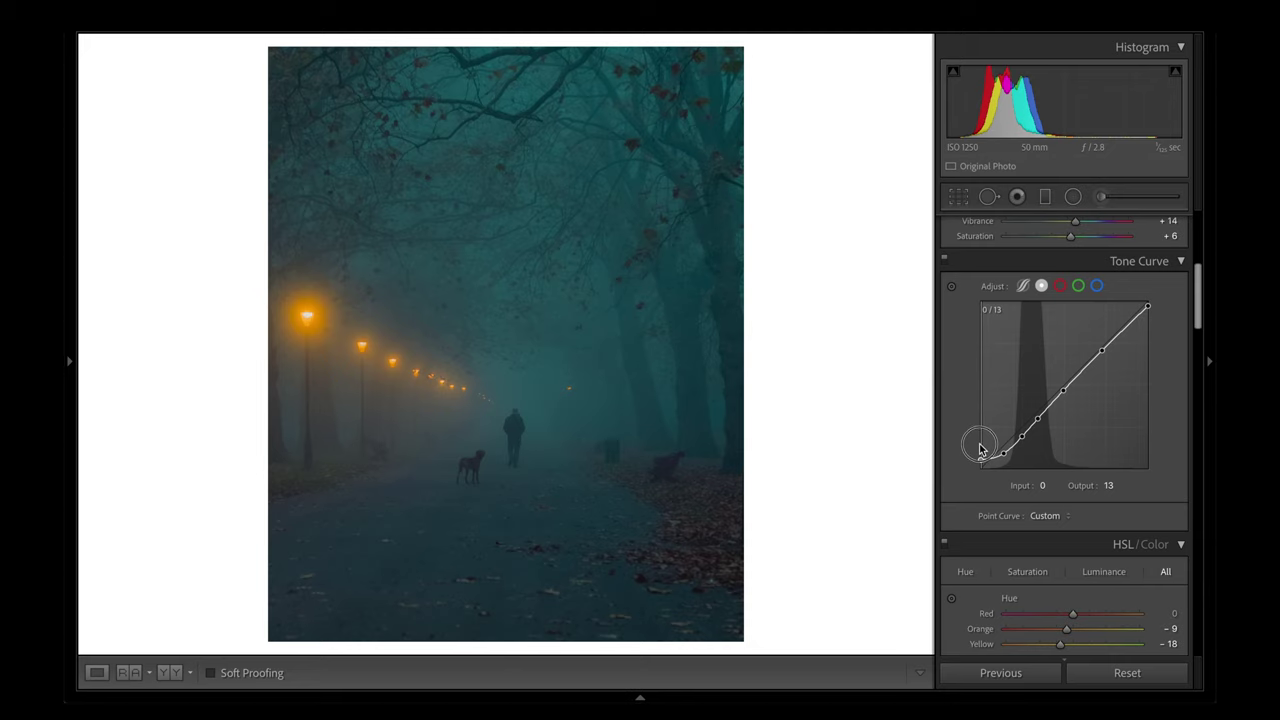
pyautogui.scroll(-10, 1020, 445)
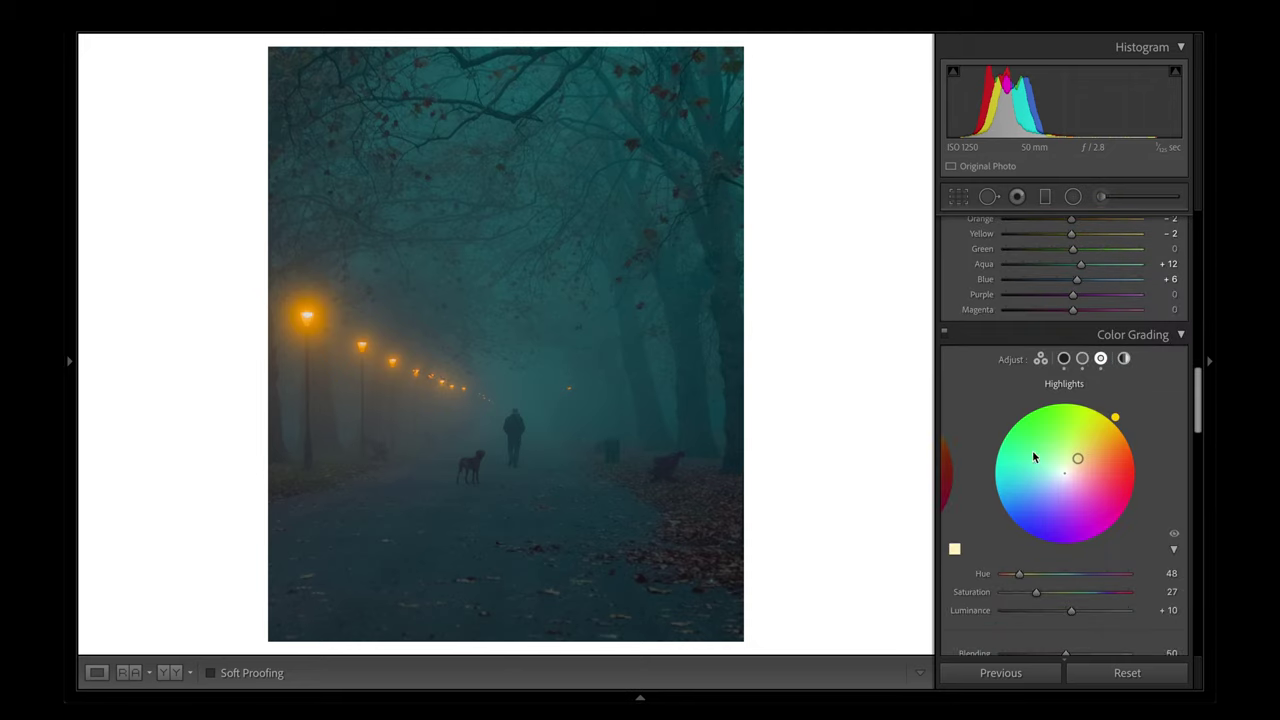
# - Tint the whole photo faintly green with a Global grade of hue 115, saturation 11
pyautogui.click(1124, 360)
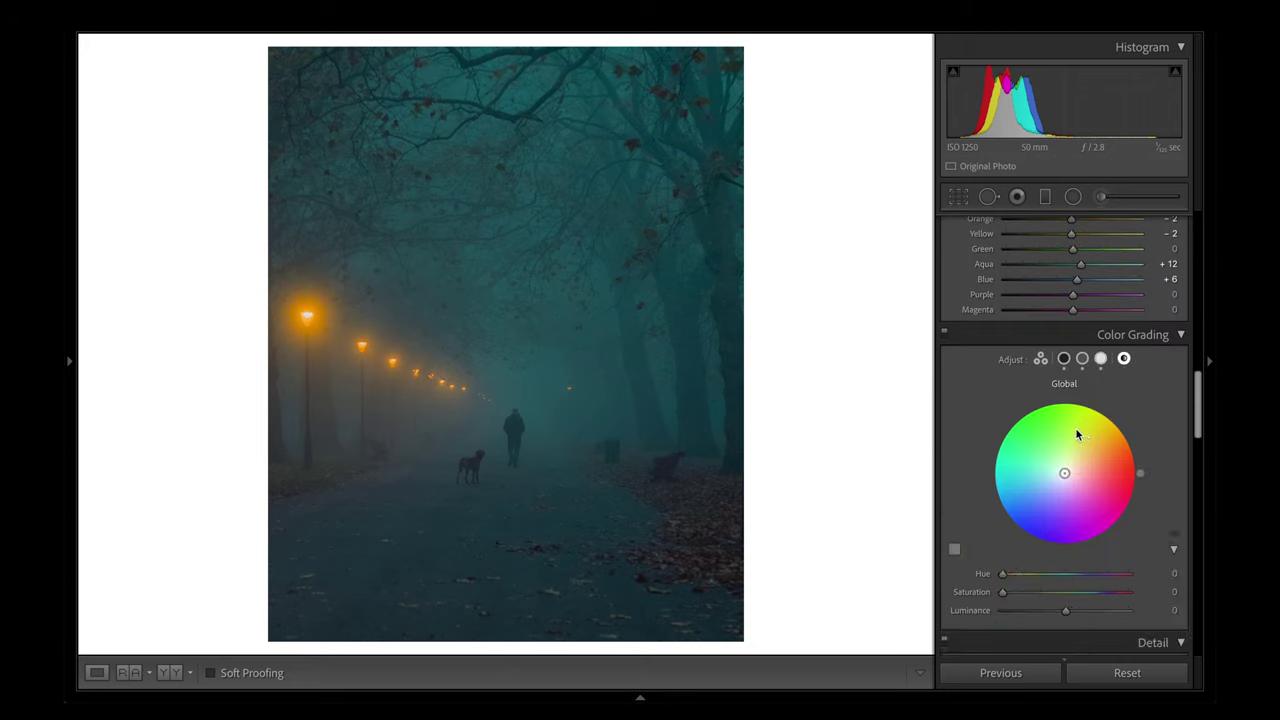
pyautogui.moveTo(1065, 470); pyautogui.dragTo(1041, 424)
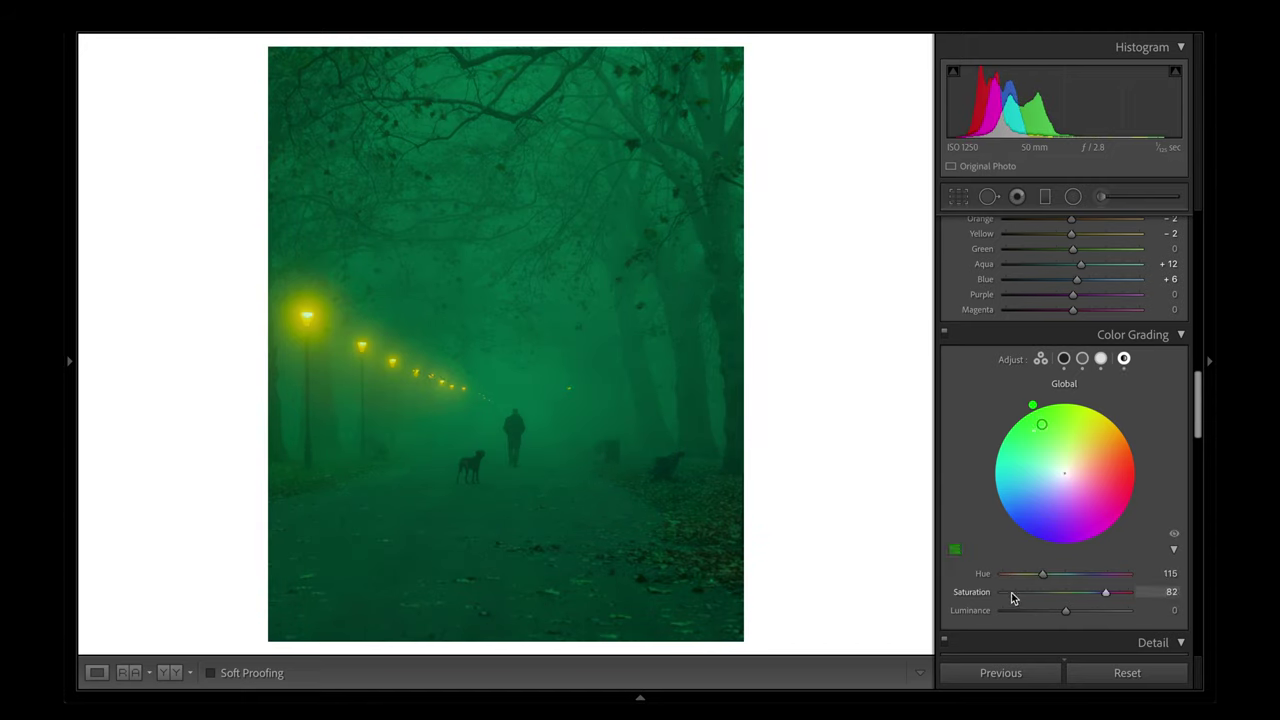
pyautogui.moveTo(1009, 595); pyautogui.dragTo(1014, 591)
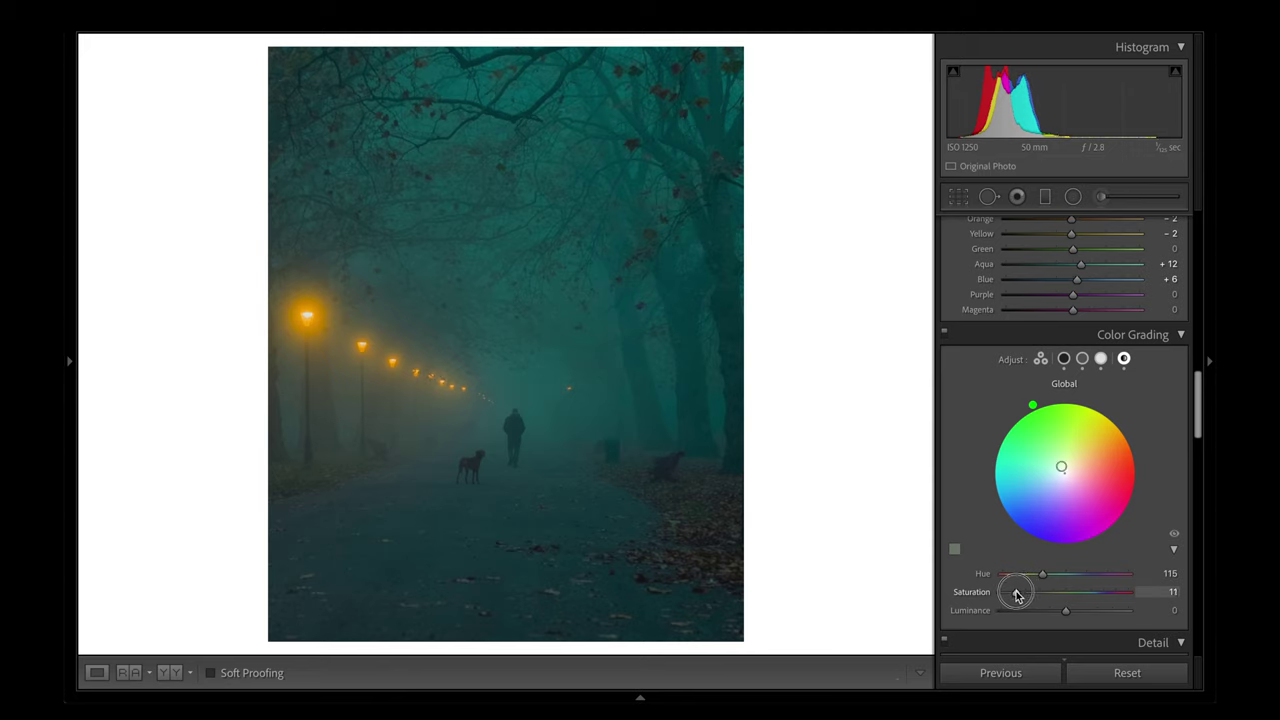
# - Shift the HSL Orange hue to -23 and Yellow hue to -44
pyautogui.scroll(-3, 1063, 609)
pyautogui.scroll(10, 1059, 488)
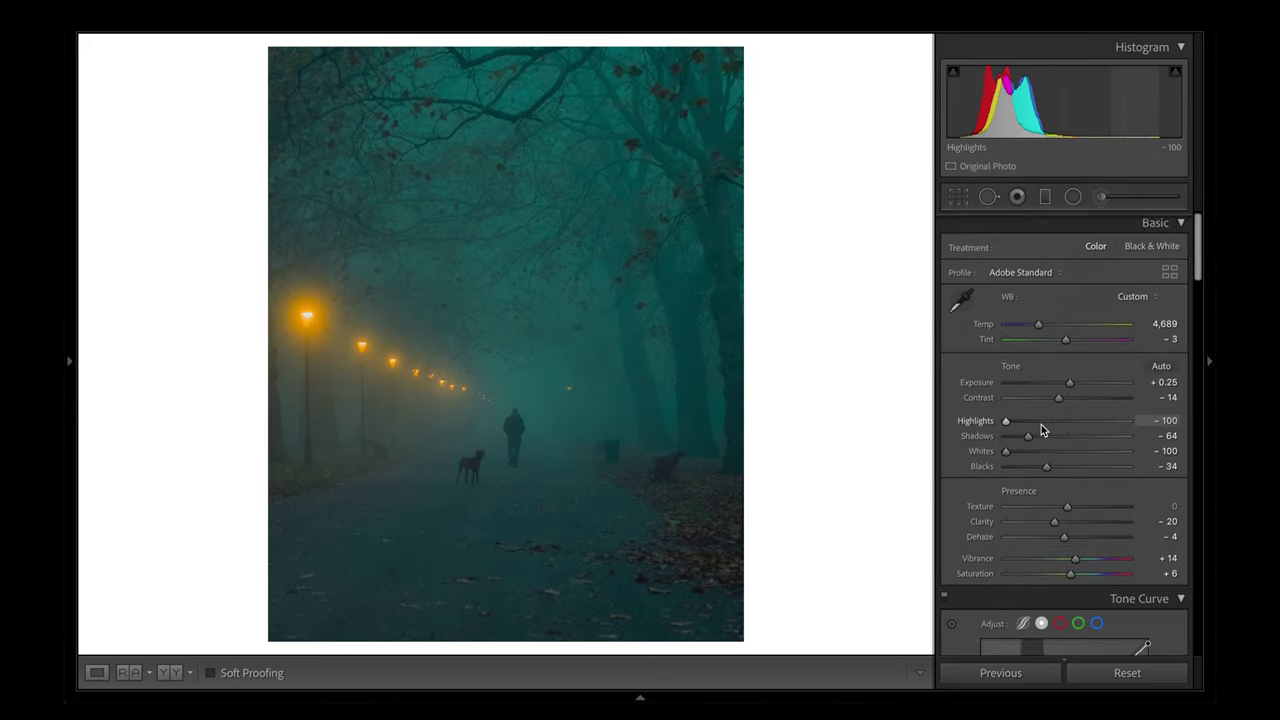
pyautogui.scroll(-8, 1041, 424)
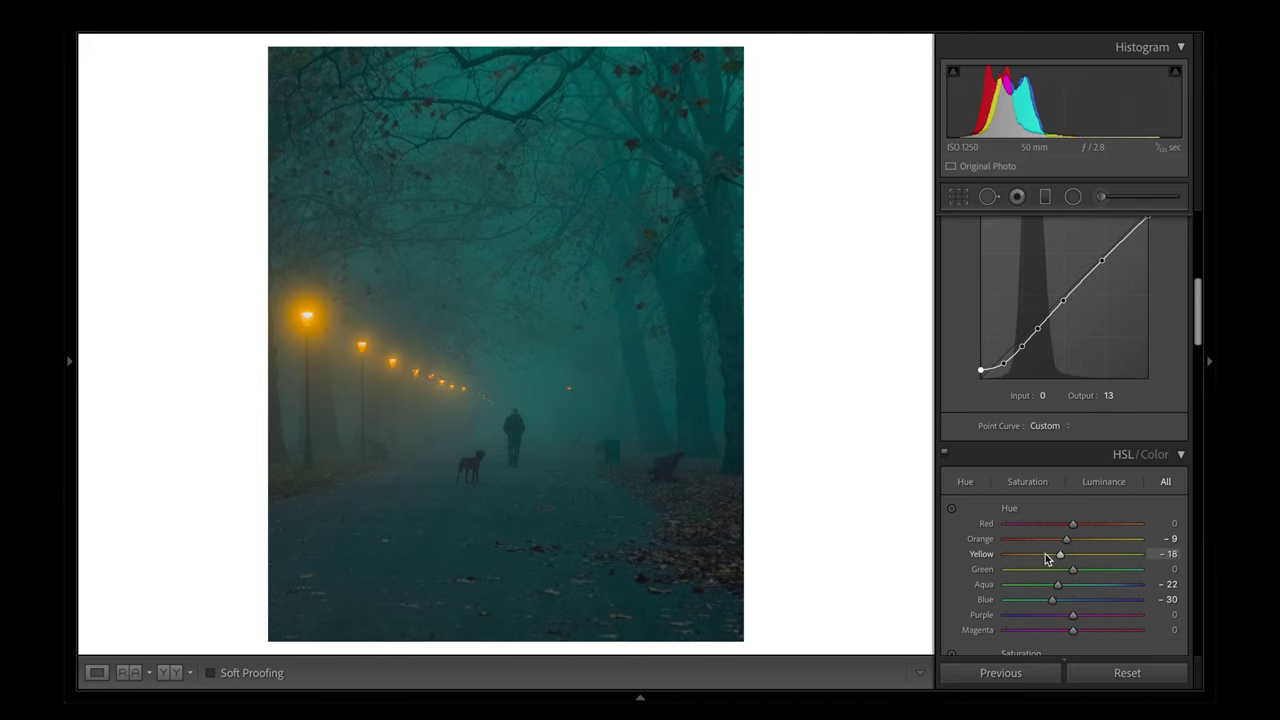
pyautogui.moveTo(1047, 559); pyautogui.dragTo(1060, 545)
# - Darken the edges with a -23 post-crop vignette and add Grain Amount 19
pyautogui.scroll(-10, 1096, 434)
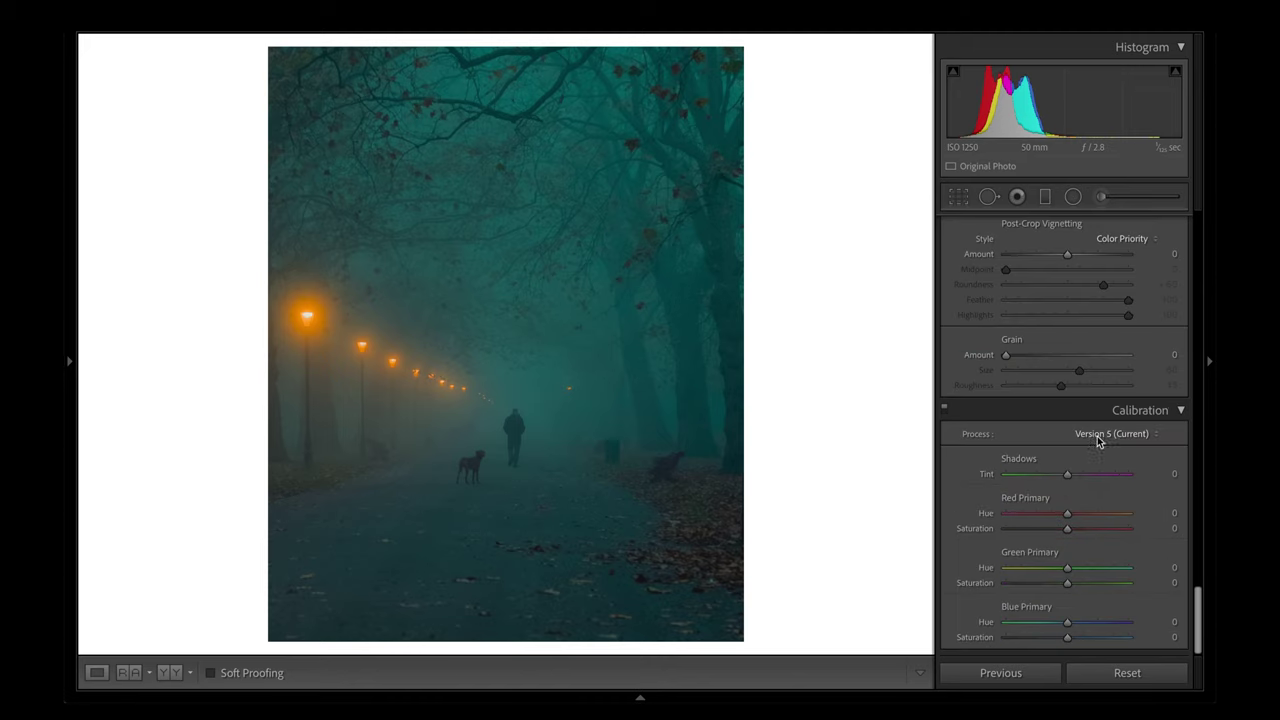
pyautogui.scroll(1, 1076, 261)
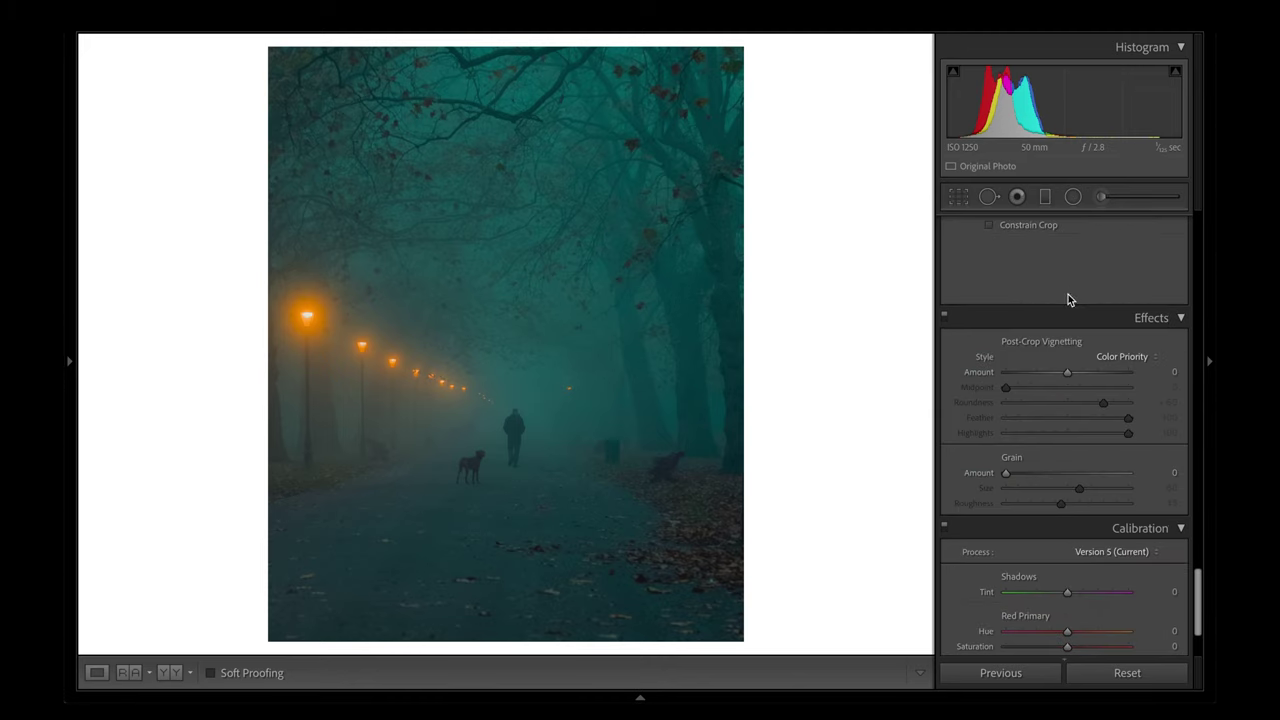
pyautogui.click(1066, 376)
pyautogui.moveTo(1067, 378); pyautogui.dragTo(1053, 376)
pyautogui.moveTo(1005, 473); pyautogui.dragTo(1036, 476)
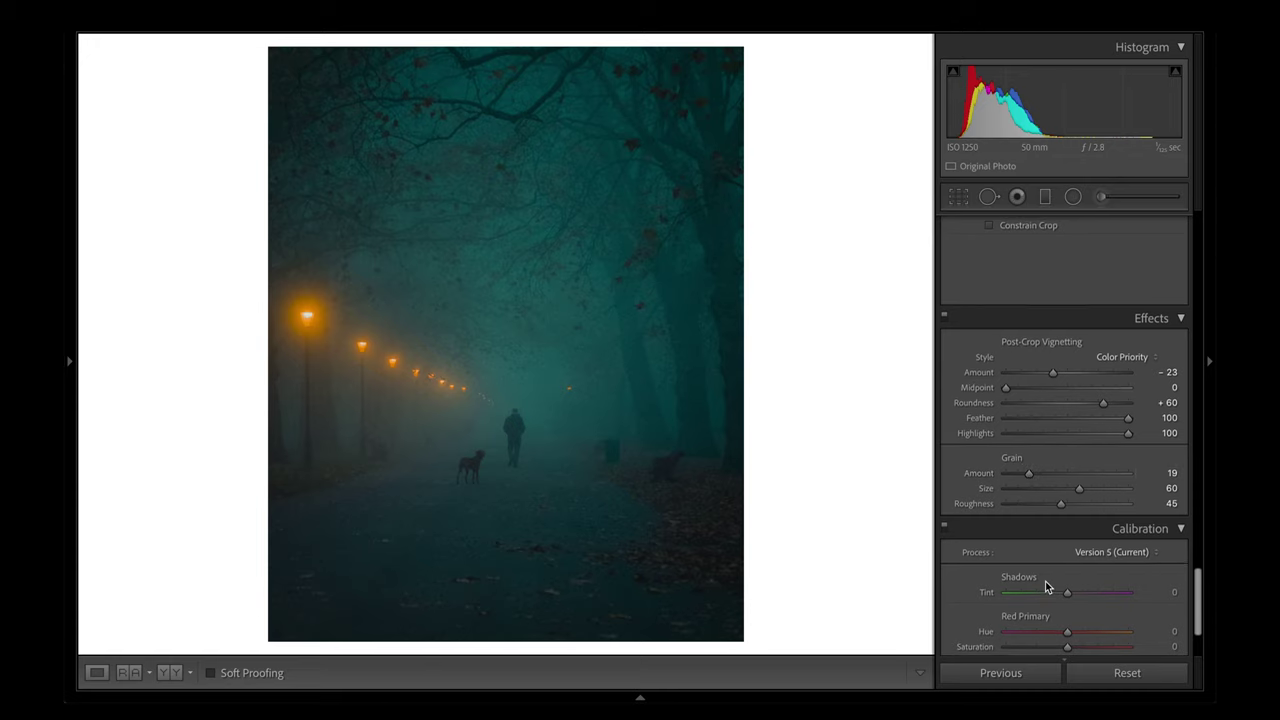
pyautogui.scroll(15, 1046, 583)
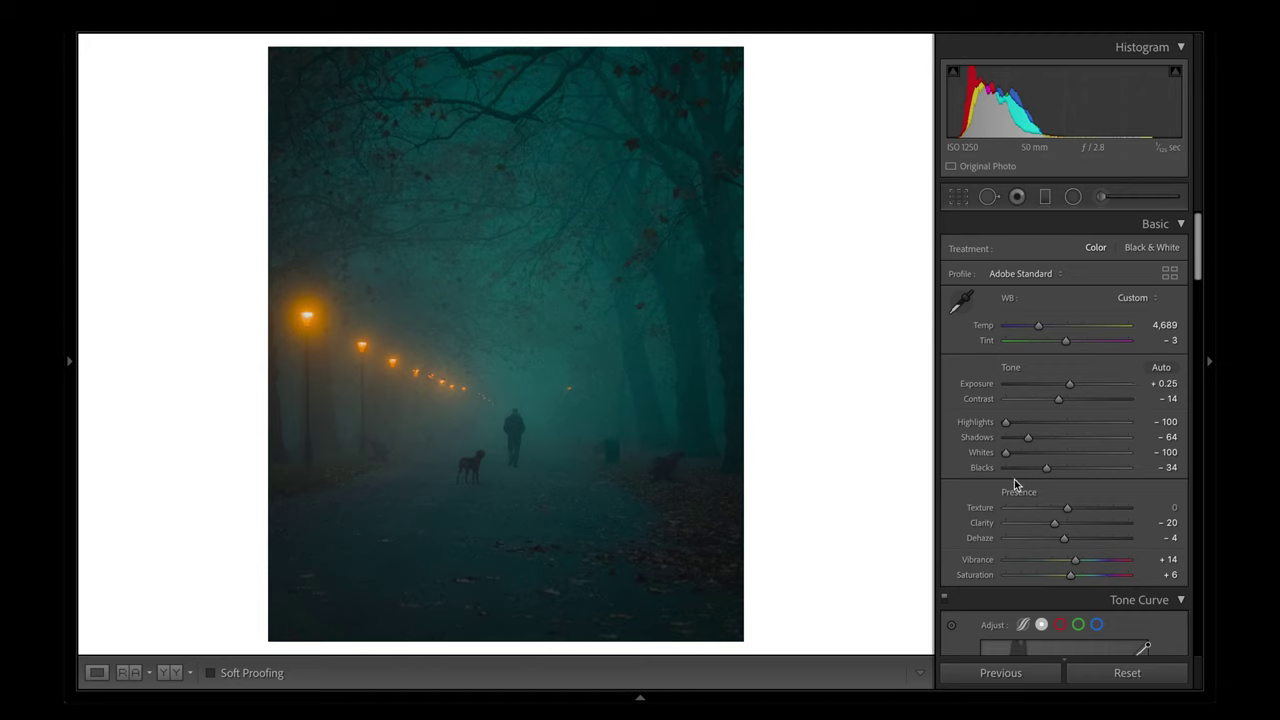
# - With the Adjustment Brush, zoom in on the figure and dog and show the existing mask's overlay
pyautogui.click(1102, 197)
pyautogui.hotkey('ctrl', '=')
pyautogui.hotkey('ctrl', '=')
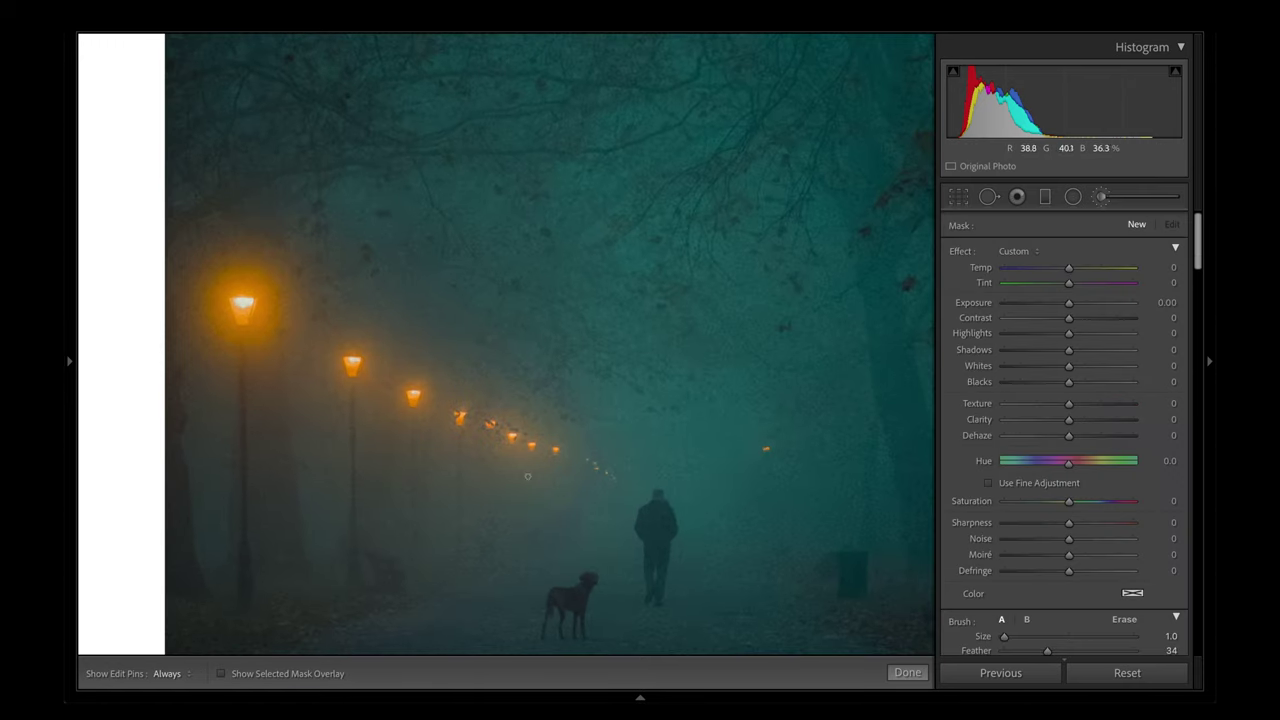
pyautogui.hotkey('ctrl', '=')
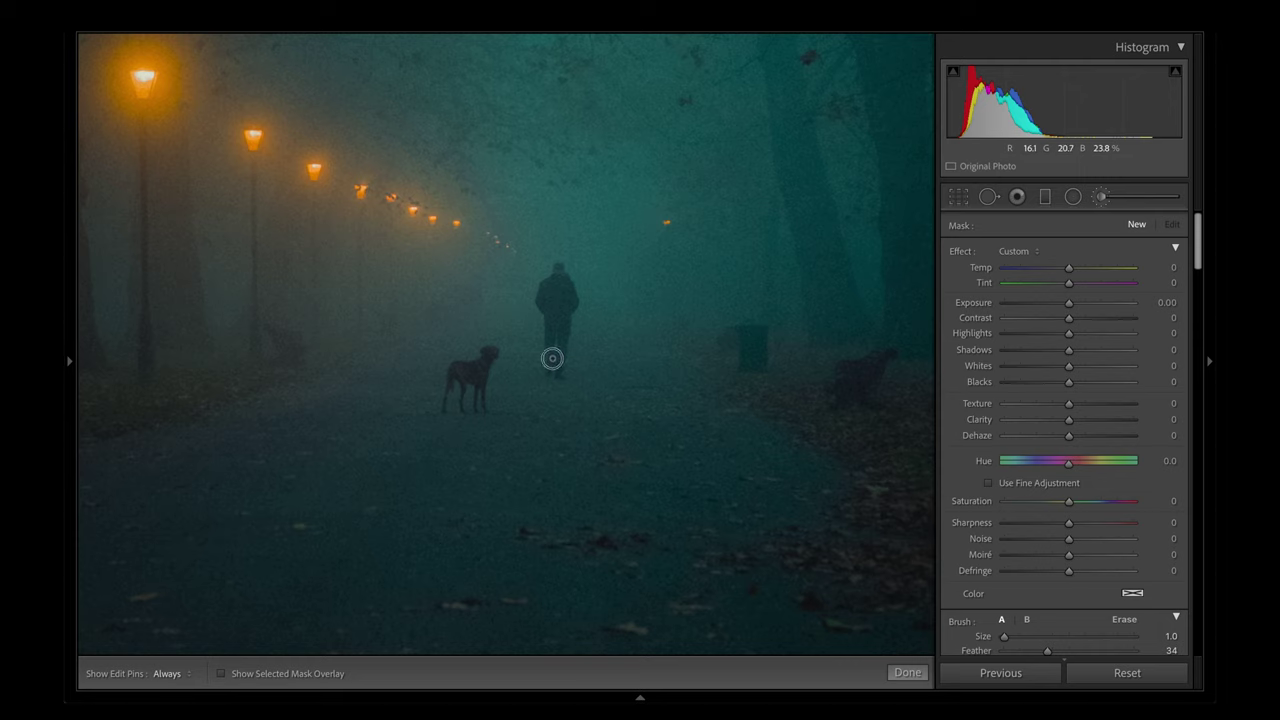
pyautogui.press('h')
pyautogui.click(547, 375)
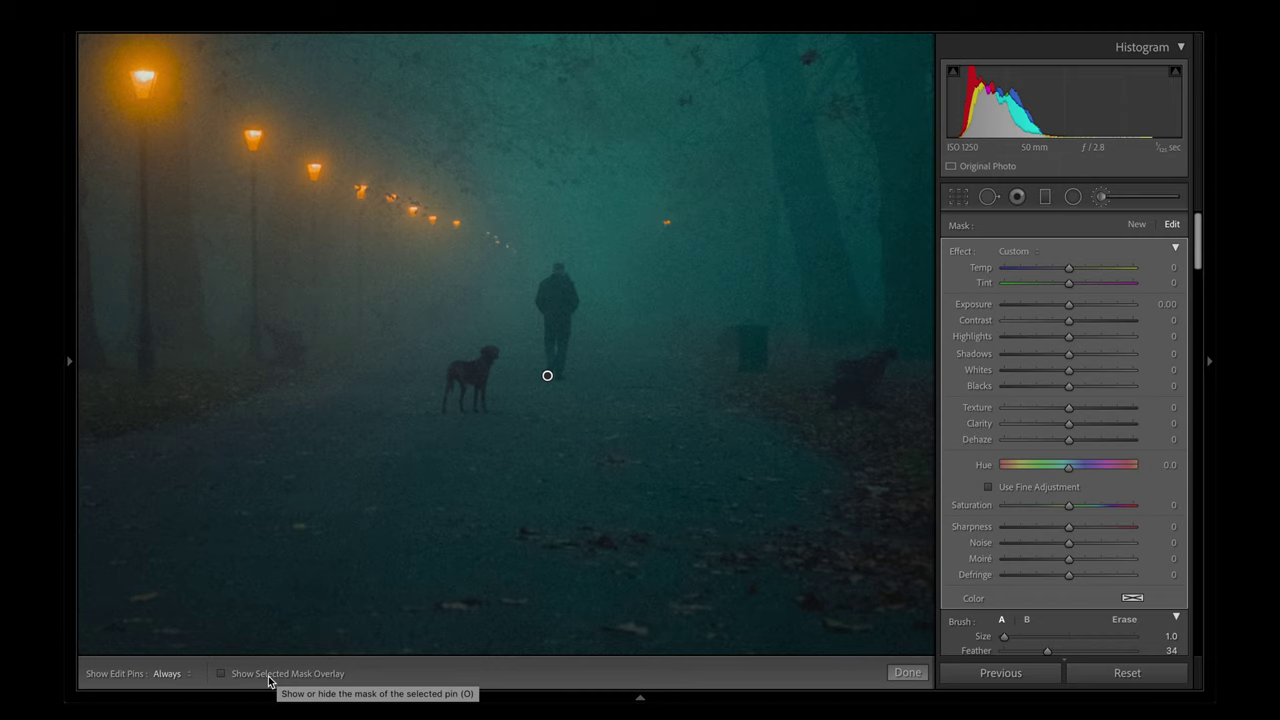
pyautogui.click(222, 673)
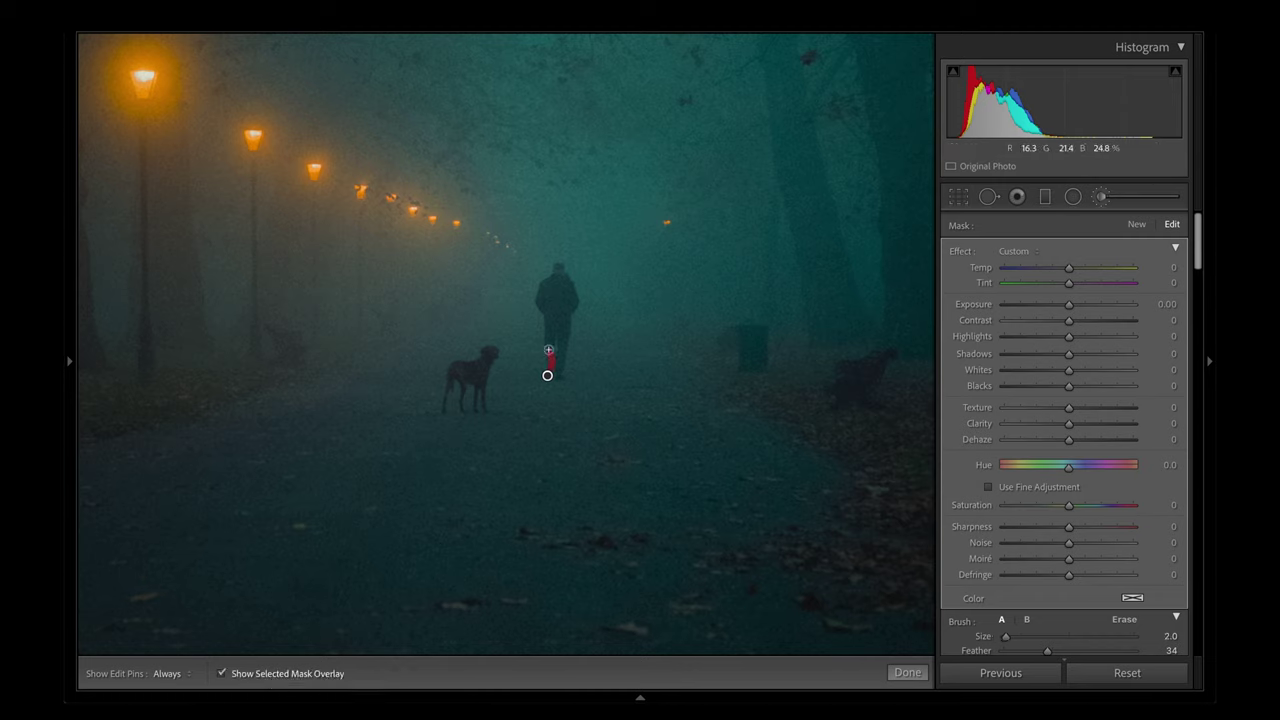
# - Paint the mask over the walking man and up the dog's hind leg, resizing the brush with [ and ]
pyautogui.press(']')
pyautogui.press('h')
pyautogui.moveTo(549, 349)
pyautogui.mouseDown()
pyautogui.moveTo(554, 329)
pyautogui.moveTo(557, 372)
pyautogui.moveTo(572, 288)
pyautogui.moveTo(560, 268)
pyautogui.moveTo(543, 288)
pyautogui.moveTo(552, 326)
pyautogui.moveTo(551, 291)
pyautogui.moveTo(563, 294)
pyautogui.mouseUp()
pyautogui.press('h')
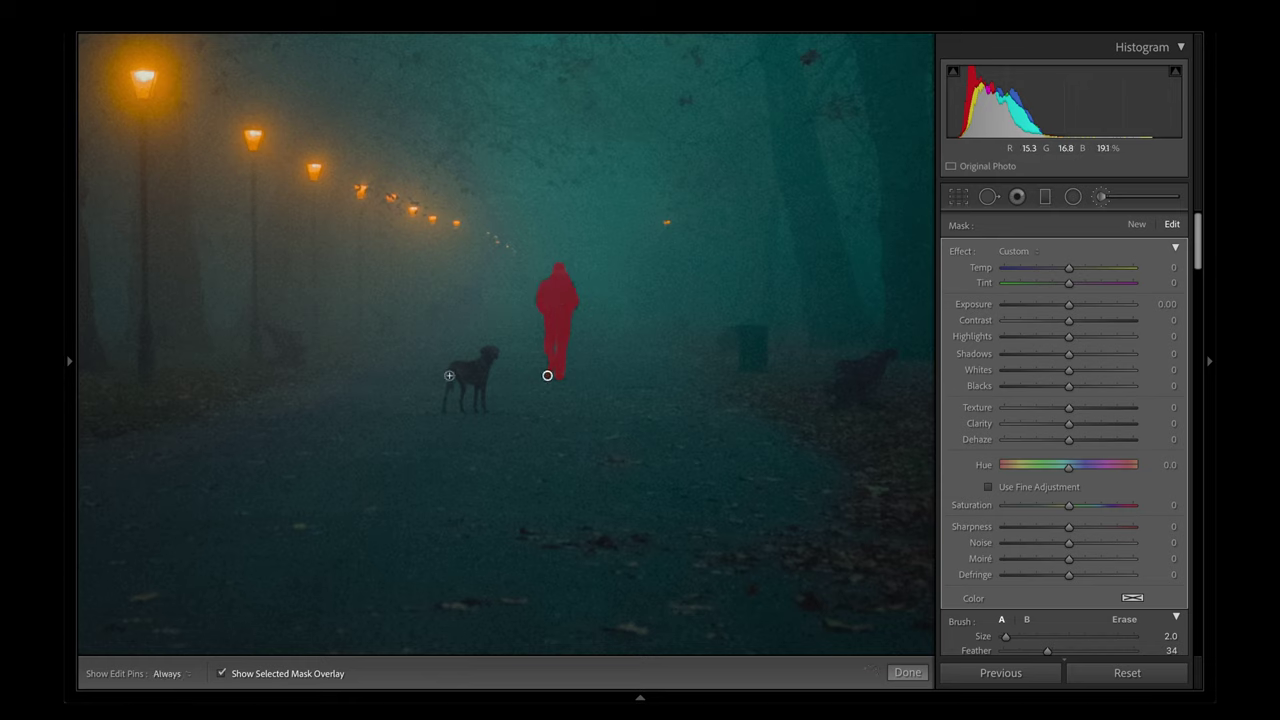
pyautogui.press('[')
pyautogui.press('h')
pyautogui.moveTo(444, 407); pyautogui.dragTo(456, 372)
# - Extend the mask over the dog's back, then hide the red mask overlay
pyautogui.press('h')
pyautogui.press(']')
pyautogui.press(']')
pyautogui.press(']')
pyautogui.scroll(-3, 1097, 471)
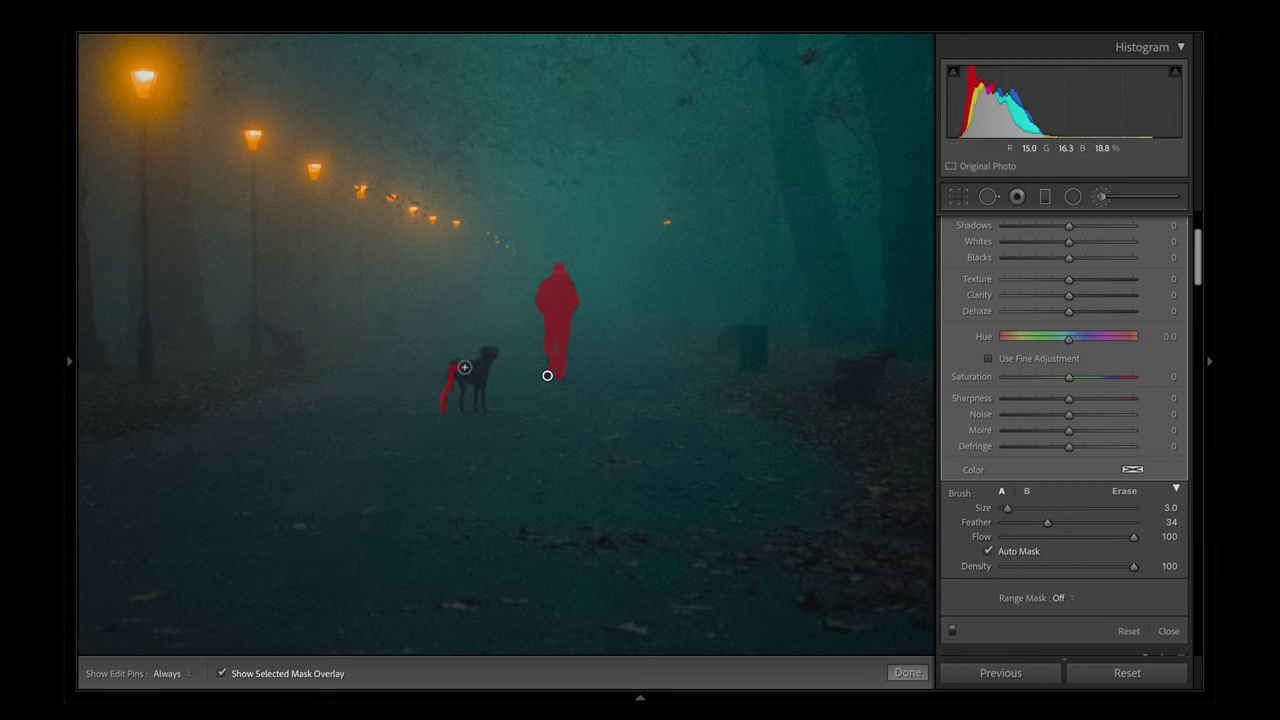
pyautogui.press('[')
pyautogui.moveTo(458, 368)
pyautogui.mouseDown()
pyautogui.moveTo(489, 351)
pyautogui.moveTo(460, 389)
pyautogui.moveTo(498, 381)
pyautogui.mouseUp()
pyautogui.press('h')
pyautogui.press('[')
pyautogui.press('[')
pyautogui.press('h')
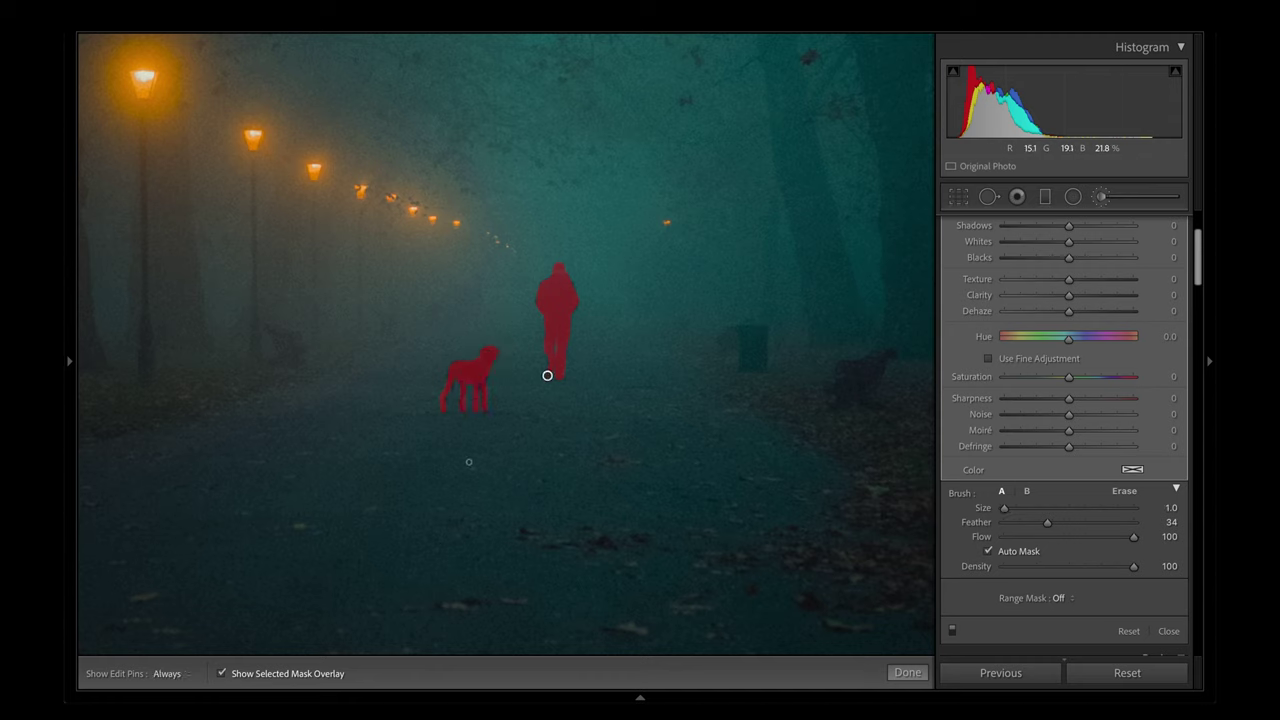
pyautogui.click(257, 678)
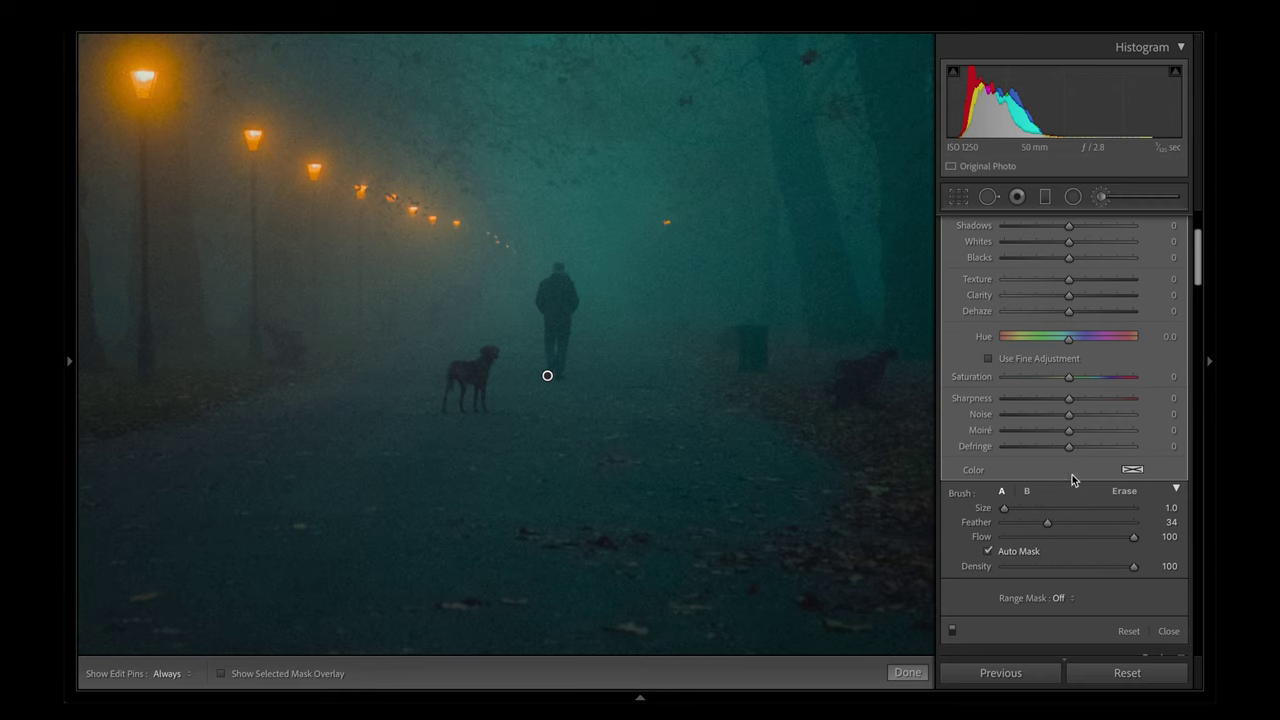
# - Give the figure-and-dog mask Texture 10, Clarity 3, Contrast 6, Blacks -2 and Exposure -0.04, then finish
pyautogui.scroll(3, 1072, 480)
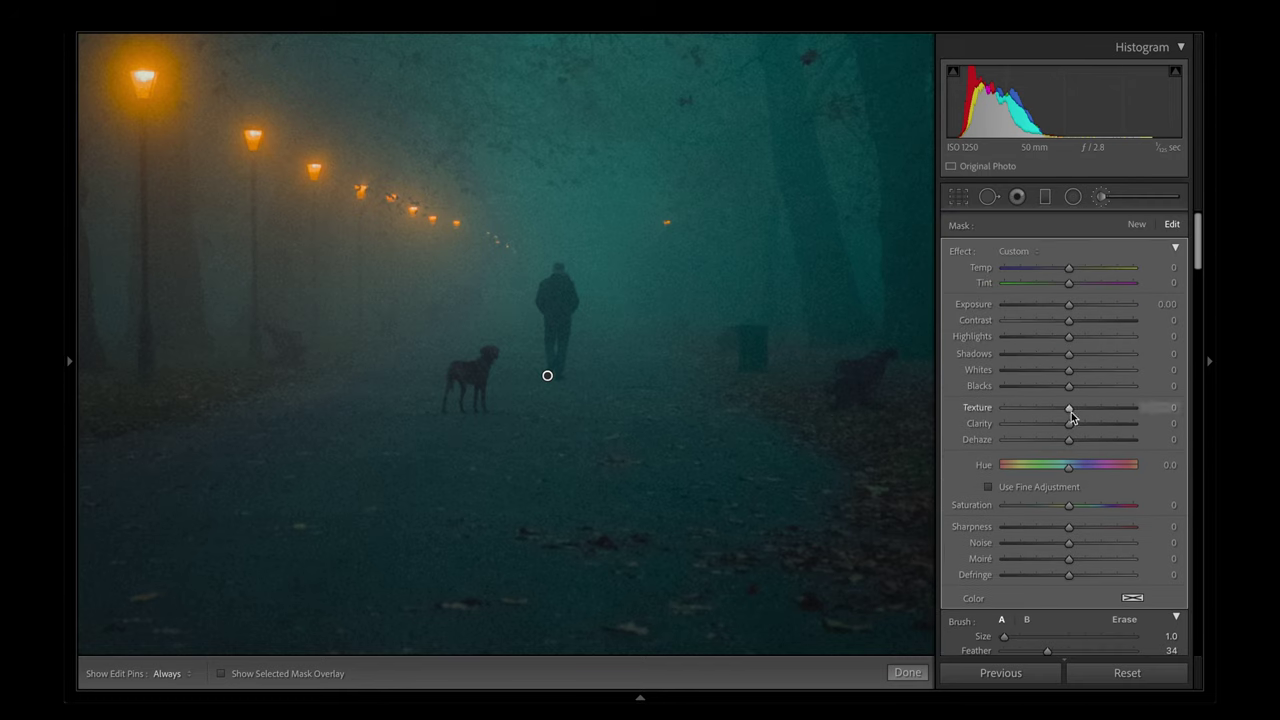
pyautogui.moveTo(1069, 409); pyautogui.dragTo(1074, 430)
pyautogui.moveTo(1075, 386); pyautogui.dragTo(1073, 385)
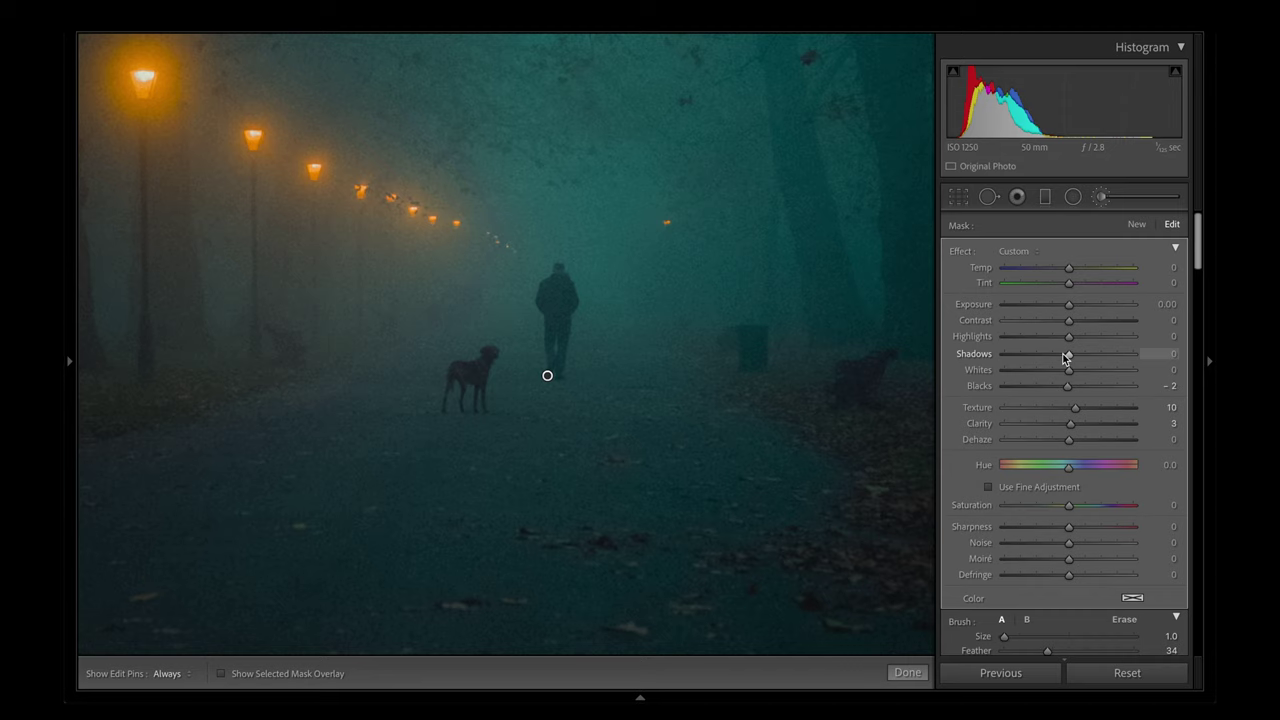
pyautogui.moveTo(1069, 320); pyautogui.dragTo(1074, 323)
pyautogui.click(1070, 307)
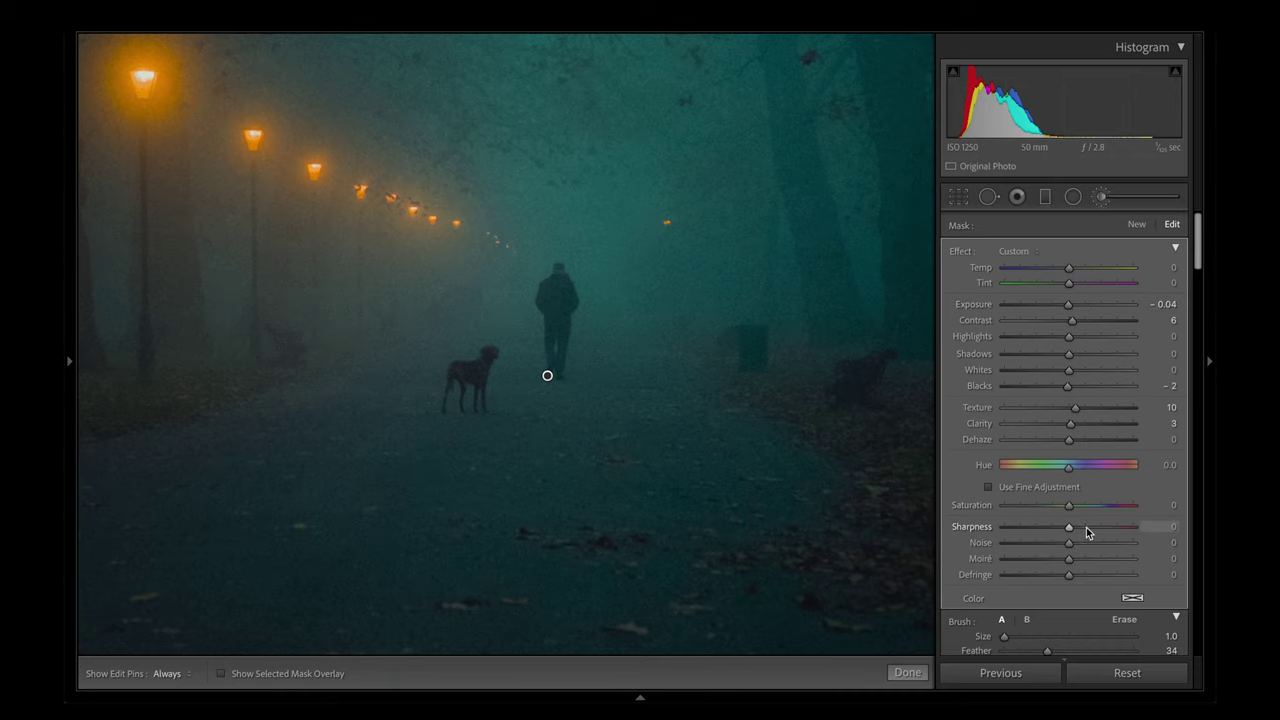
pyautogui.click(907, 672)
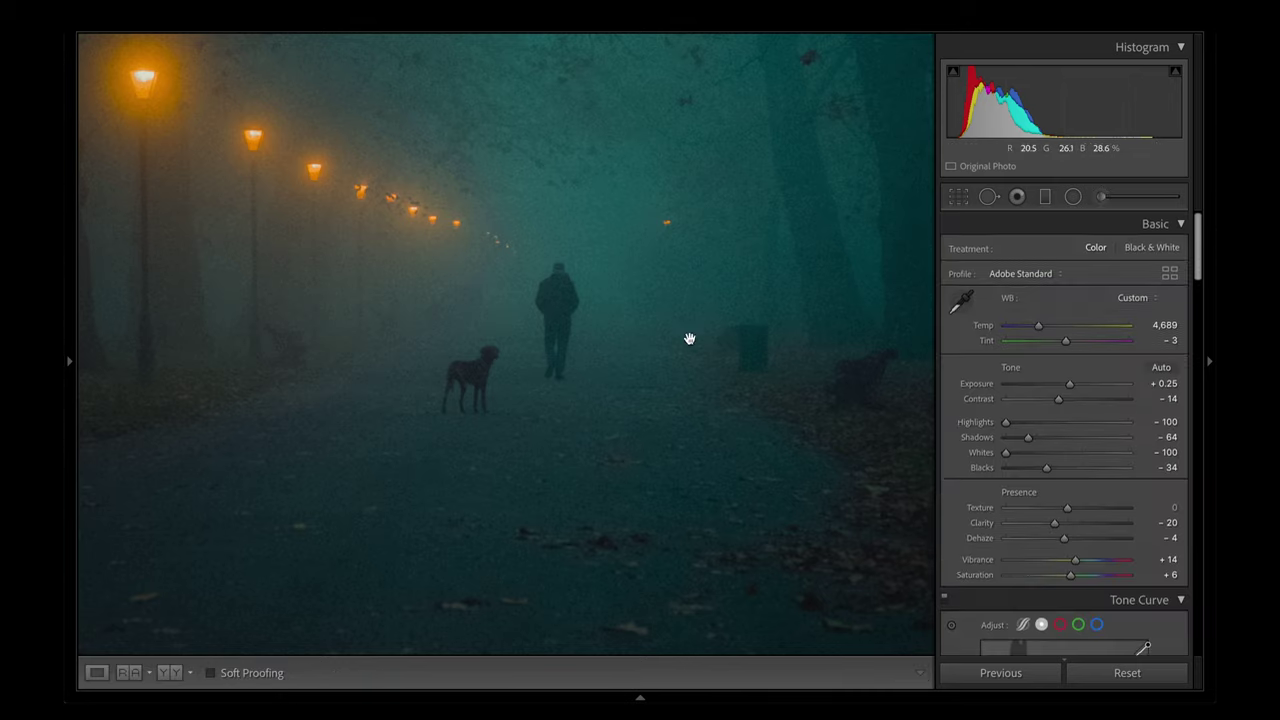
# - Fit the whole photo in view, close the brush adjustments and bring up the Detail panel
pyautogui.click(689, 338)
pyautogui.press('k')
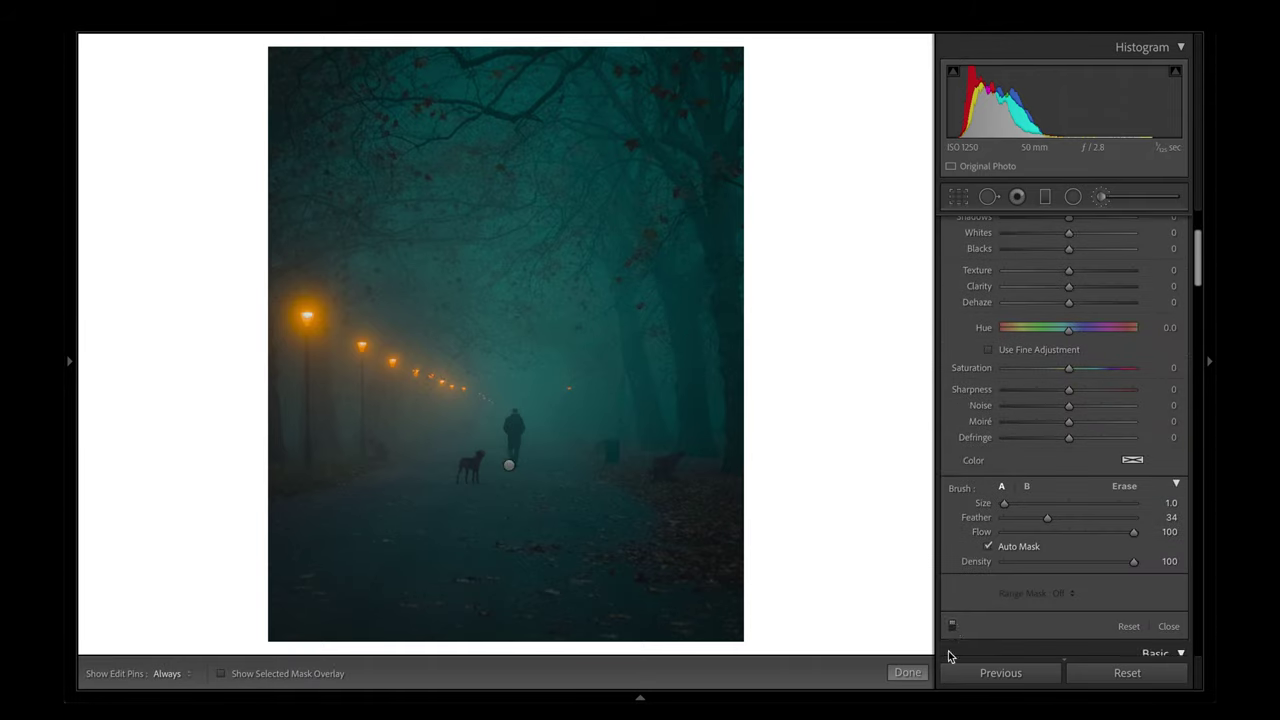
pyautogui.press('k')
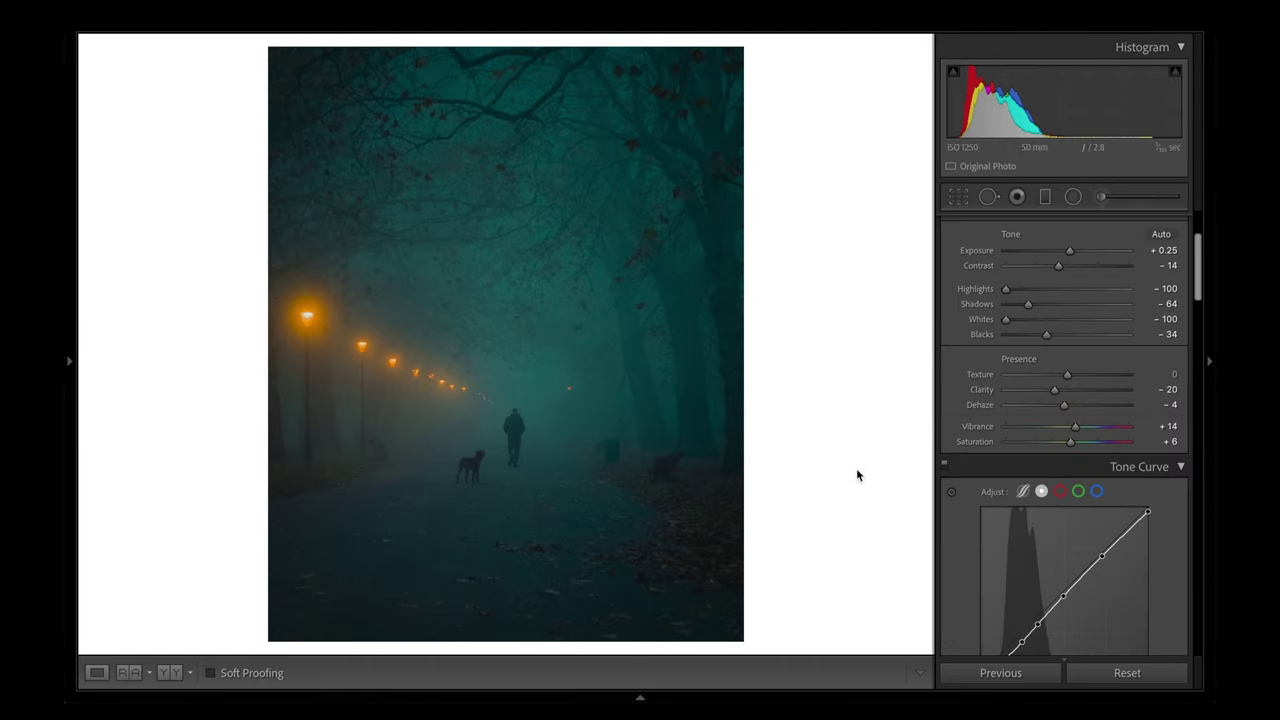
pyautogui.scroll(-10, 1060, 360)
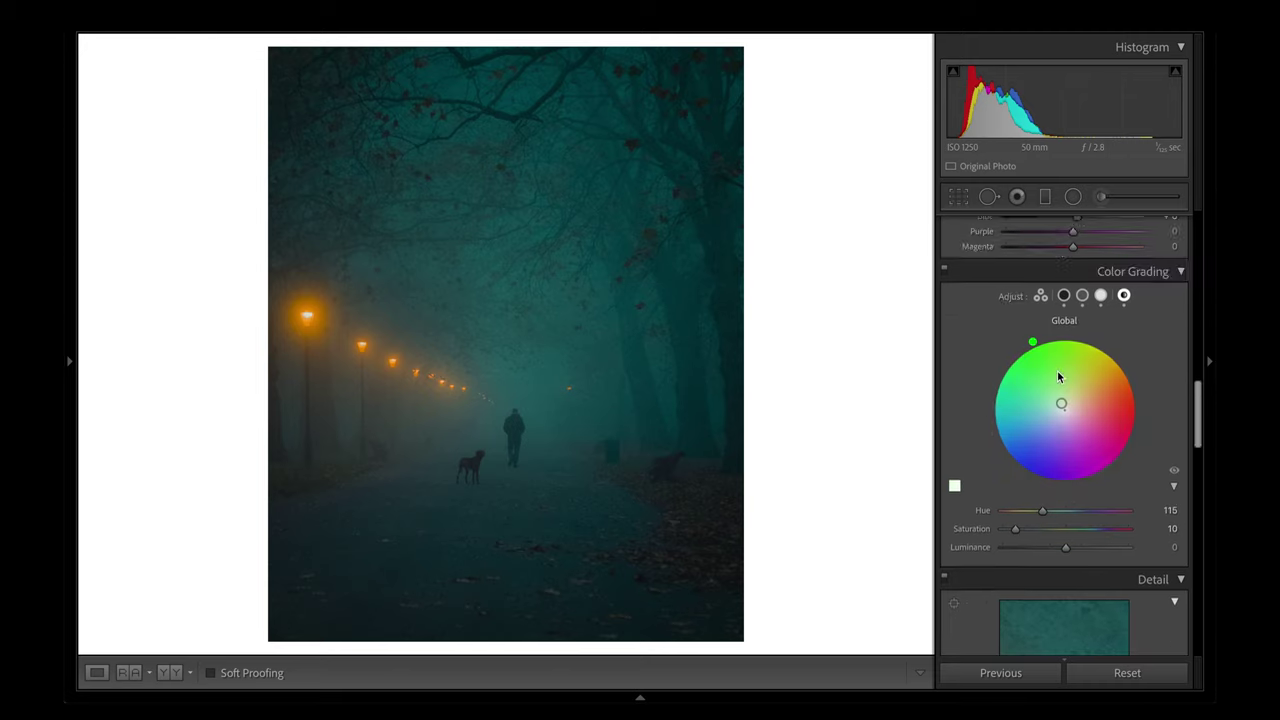
pyautogui.scroll(-5, 1060, 380)
pyautogui.scroll(2, 1054, 380)
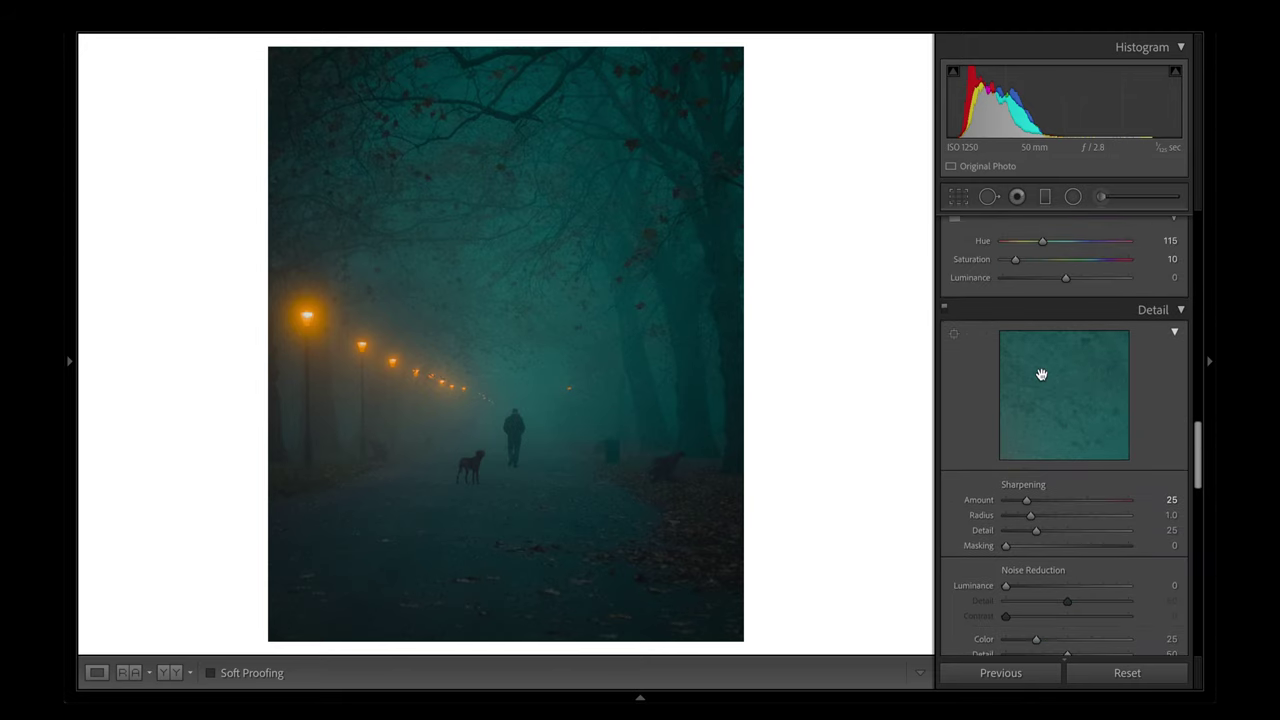
# - Set sharpening to Amount 40, Radius 1.1, Detail 22, Masking 80, then start a Radial Filter
pyautogui.moveTo(1026, 507); pyautogui.dragTo(1038, 508)
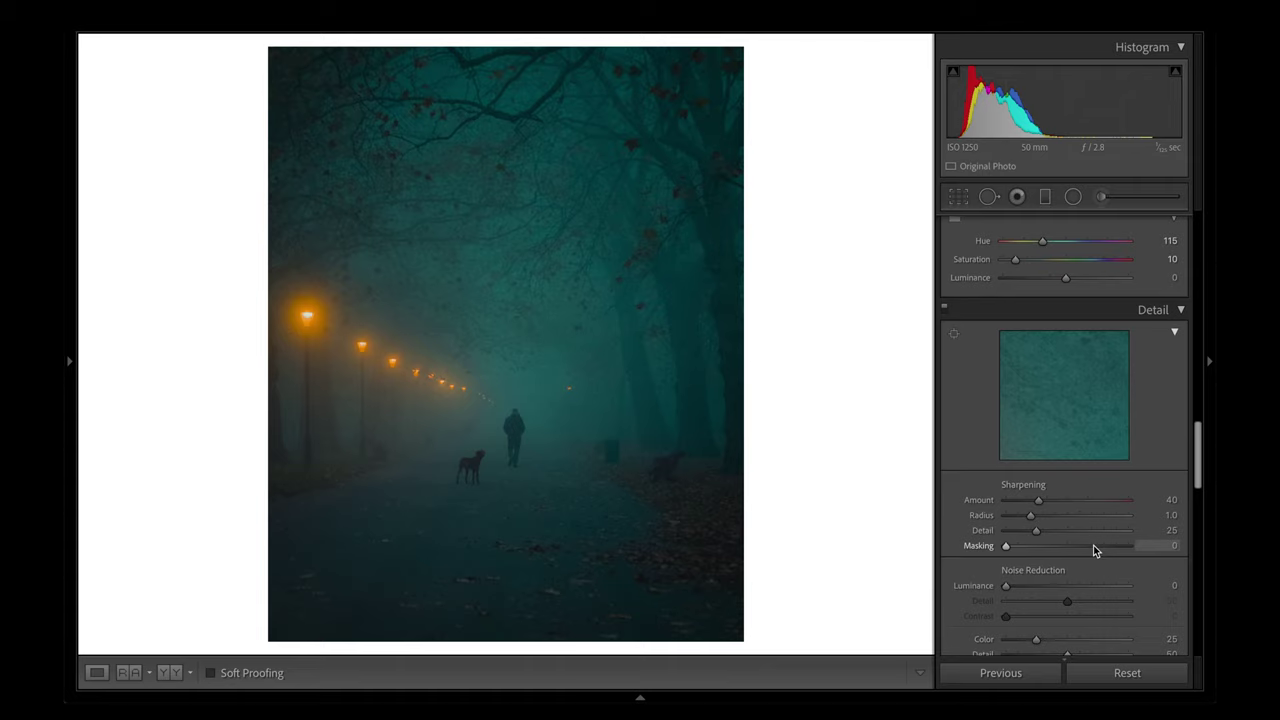
pyautogui.click(1093, 545)
pyautogui.moveTo(1031, 515); pyautogui.dragTo(1036, 515)
pyautogui.moveTo(1036, 530); pyautogui.dragTo(1031, 530)
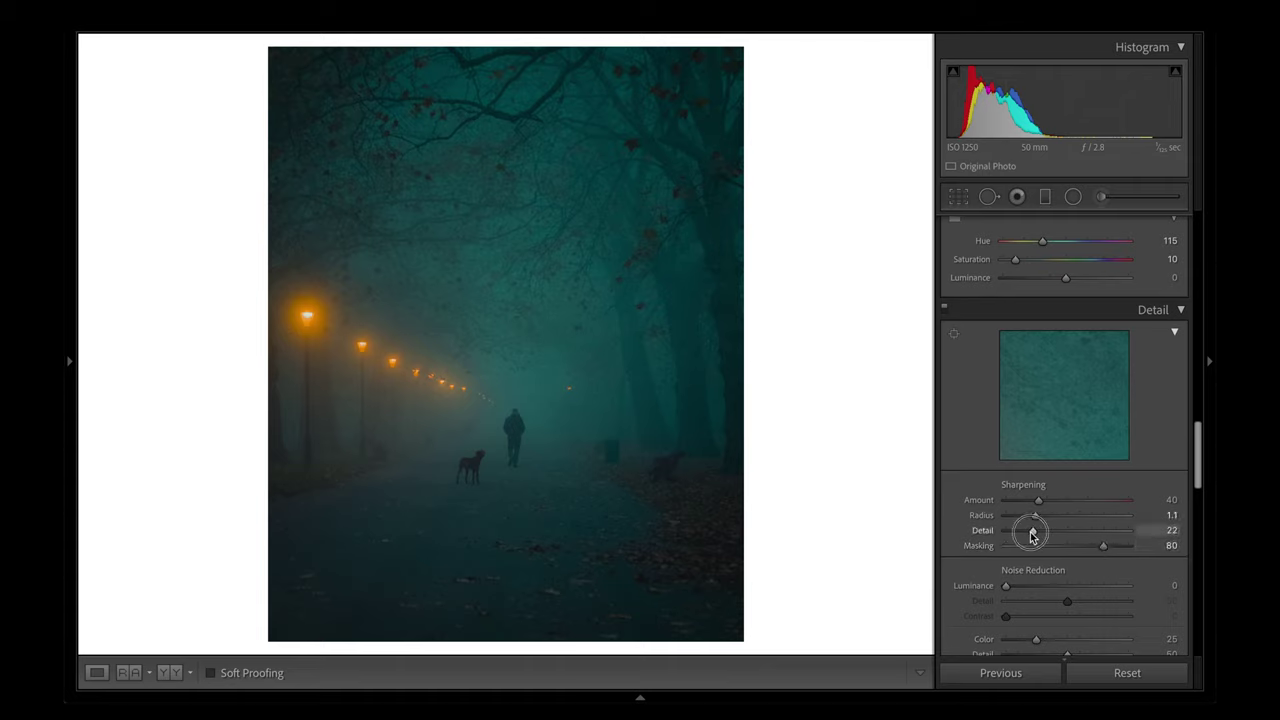
pyautogui.scroll(-1, 1055, 591)
pyautogui.hotkey('shift', 'm')
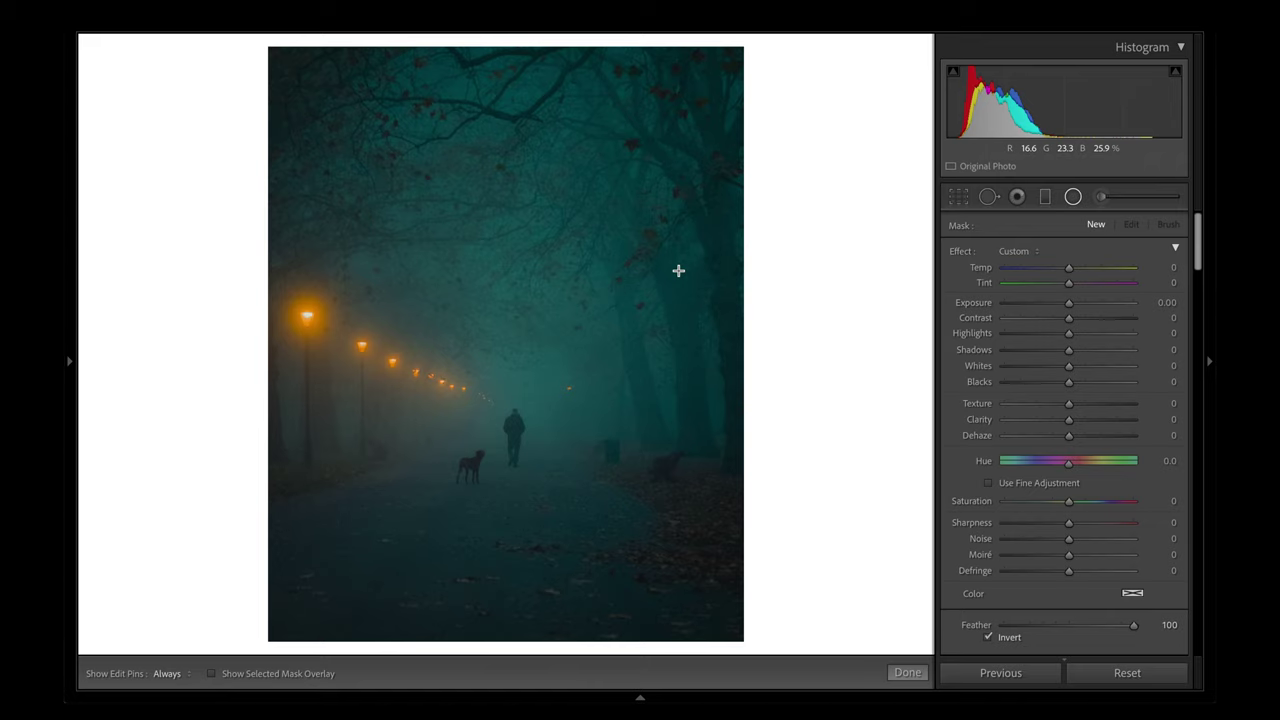
# - Close the Radial Filter tool and return to the photo's Basic tone settings
pyautogui.click(908, 672)
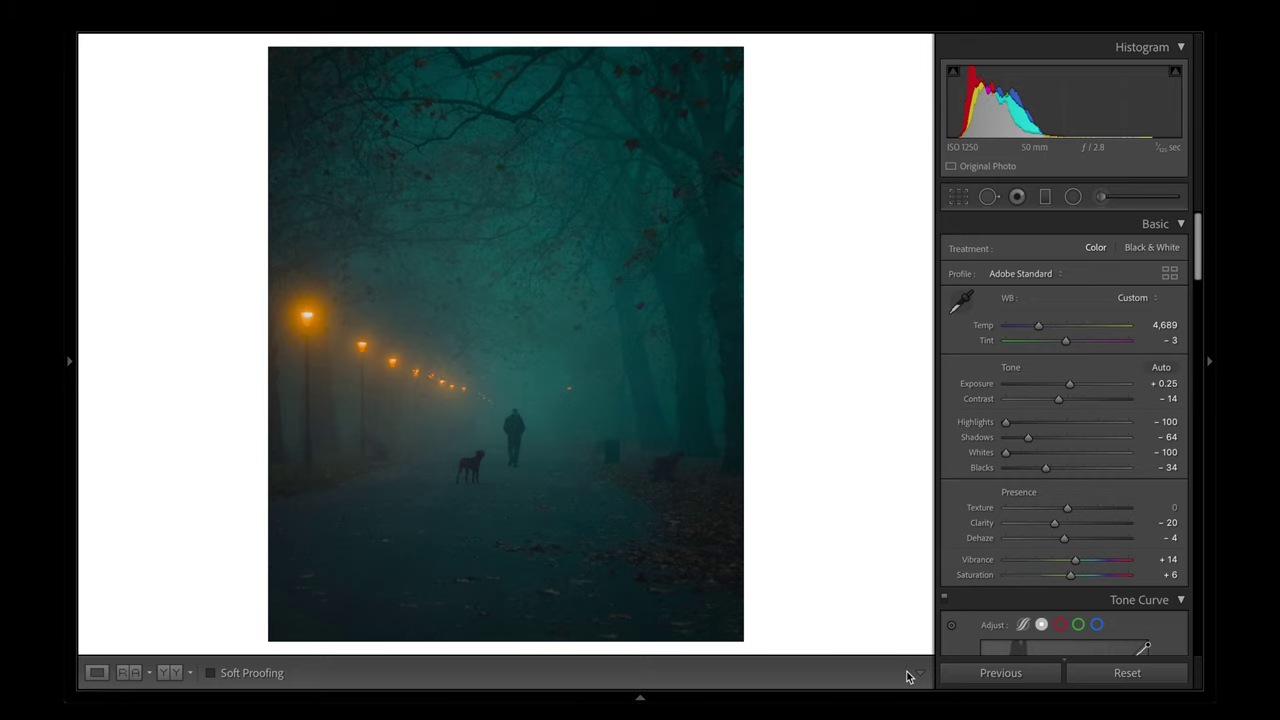
# - Pick the night street photo from the filmstrip, deepen its Blacks to -47 and adjust contrast
pyautogui.click(640, 697)
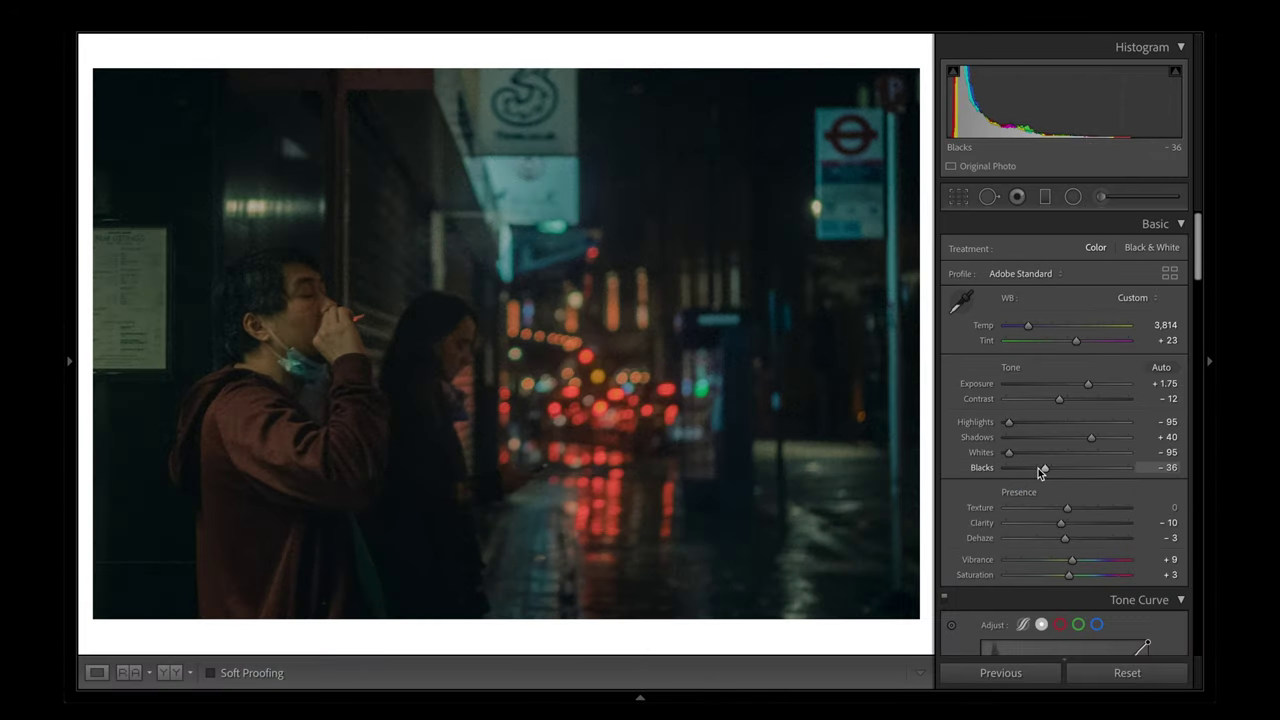
pyautogui.moveTo(1038, 467); pyautogui.dragTo(1037, 467)
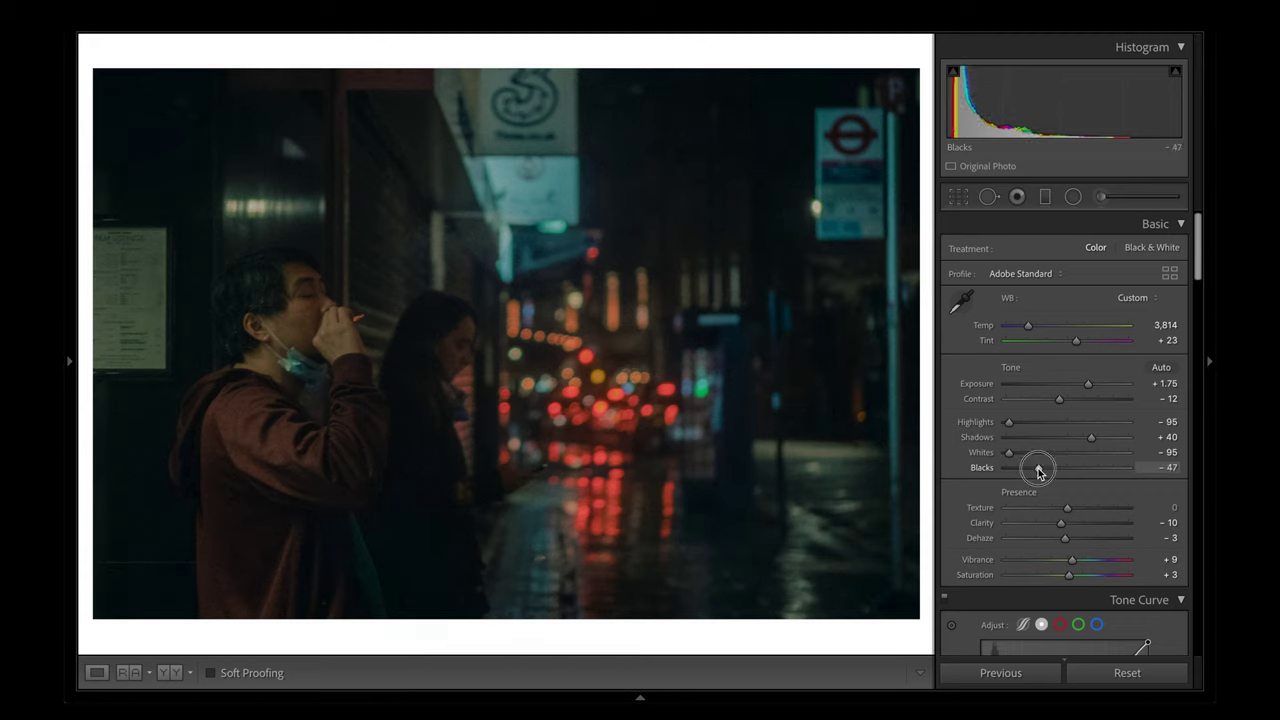
pyautogui.click(1061, 400)
pyautogui.scroll(-15, 1062, 401)
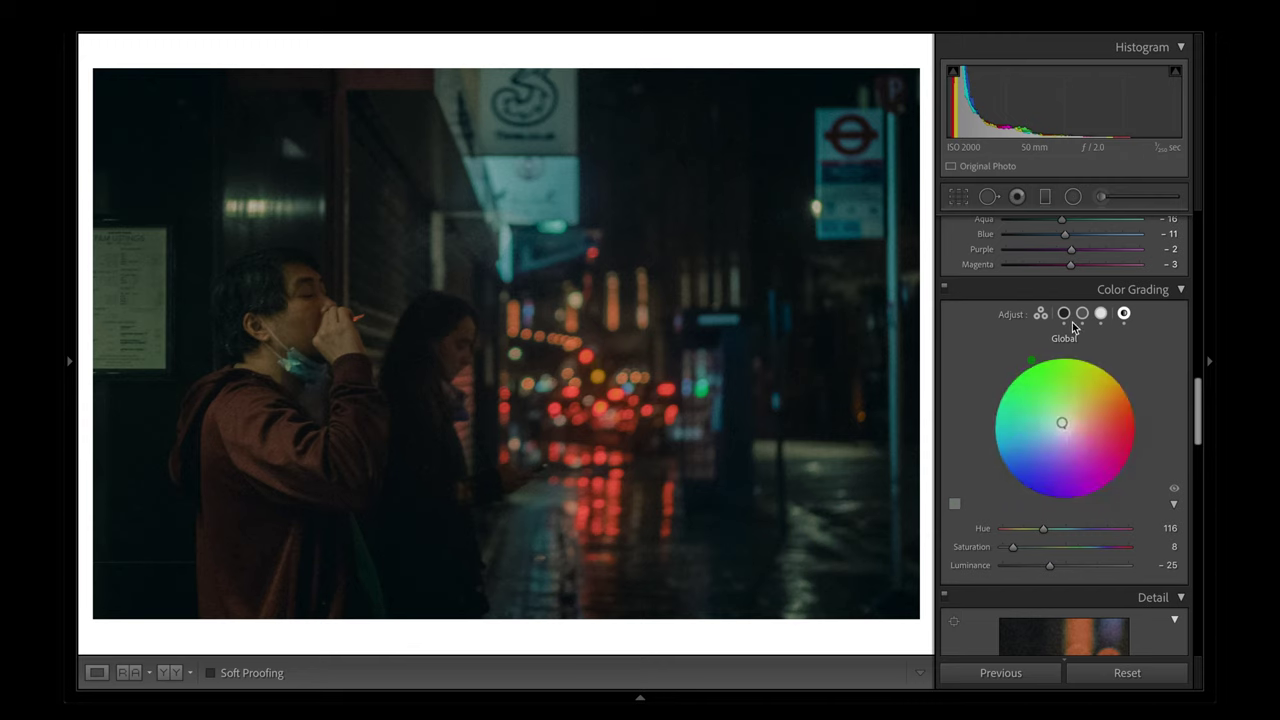
# - Try a slight Color Grading shadow hue shift, then undo back to the foggy park photo
pyautogui.click(1082, 313)
pyautogui.click(1063, 313)
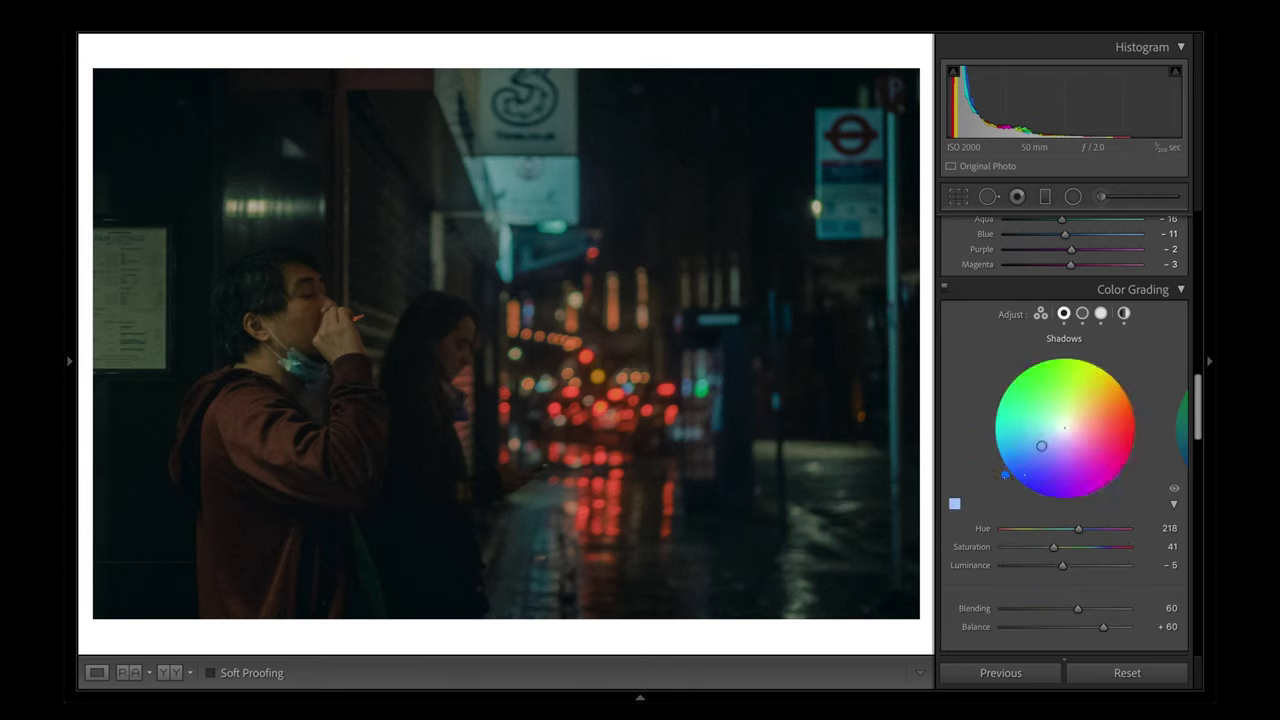
pyautogui.moveTo(1041, 445); pyautogui.dragTo(1043, 447)
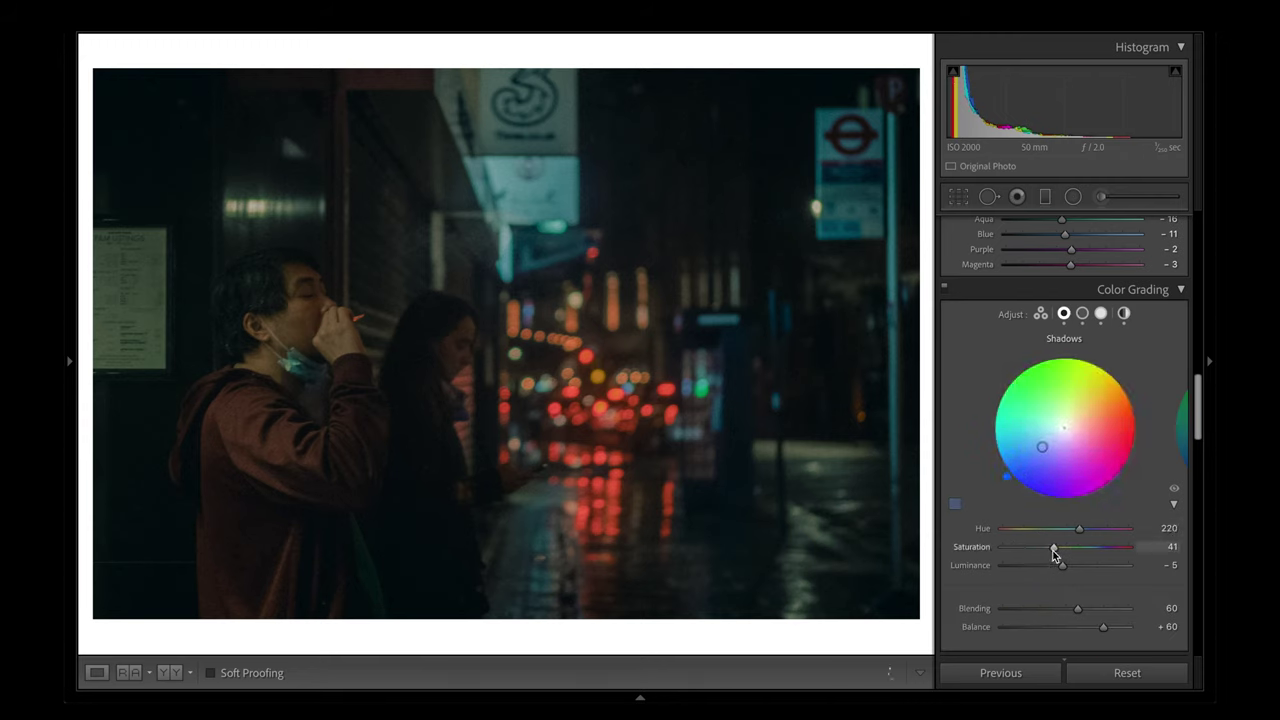
pyautogui.hotkey('ctrl', 'z')
pyautogui.hotkey('ctrl', 'z')
pyautogui.hotkey('ctrl', 'z')
pyautogui.hotkey('ctrl', 'z')
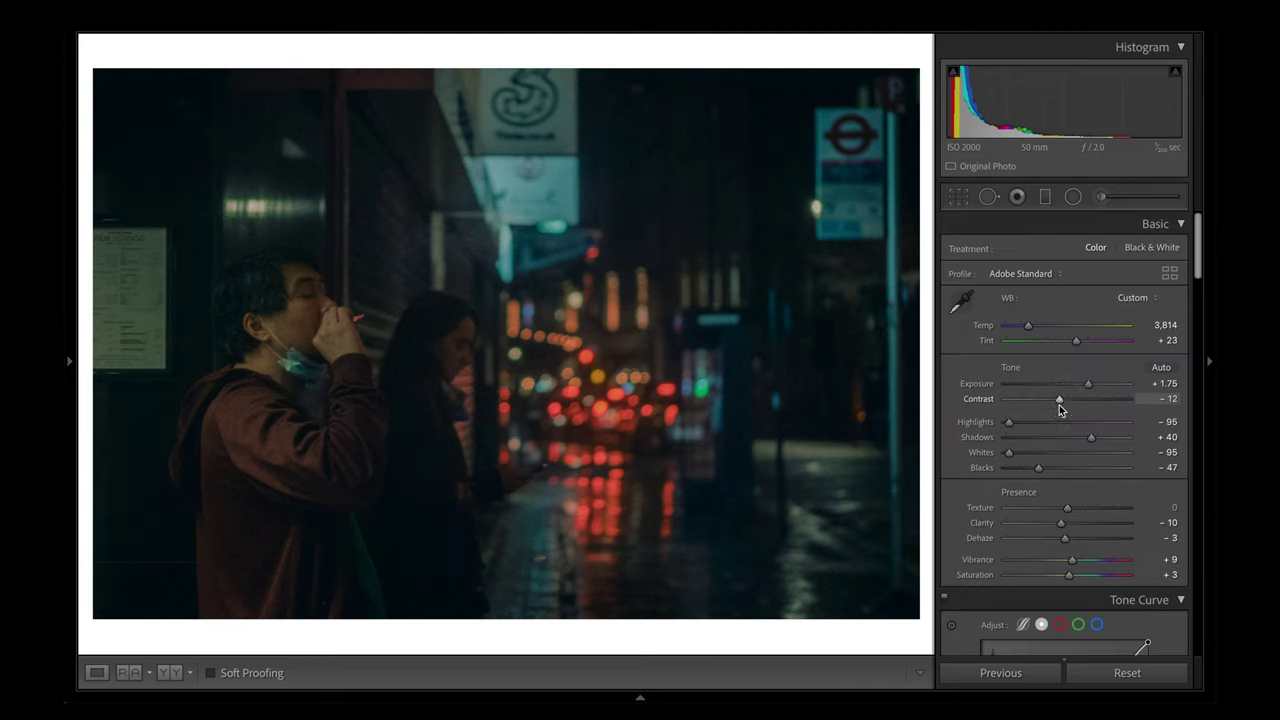
pyautogui.scroll(-10, 1051, 491)
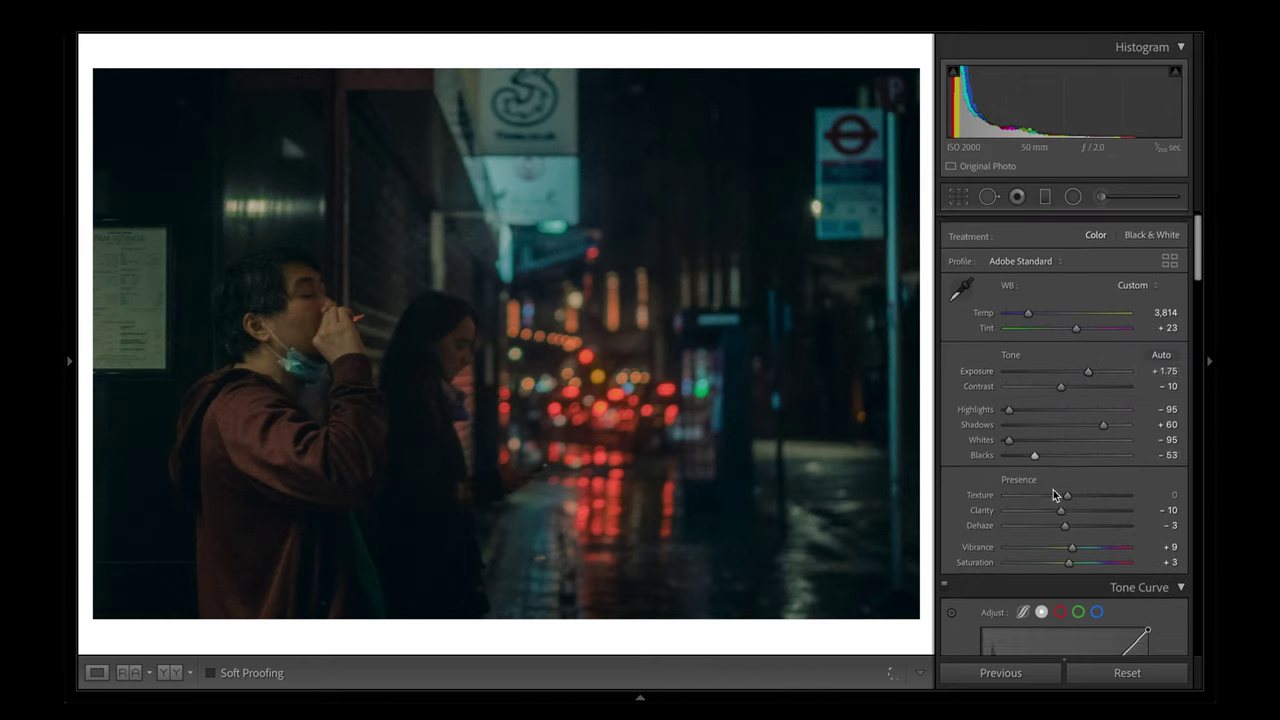
pyautogui.hotkey('ctrl', 'z')
pyautogui.hotkey('ctrl', 'z')
pyautogui.hotkey('ctrl', 'z')
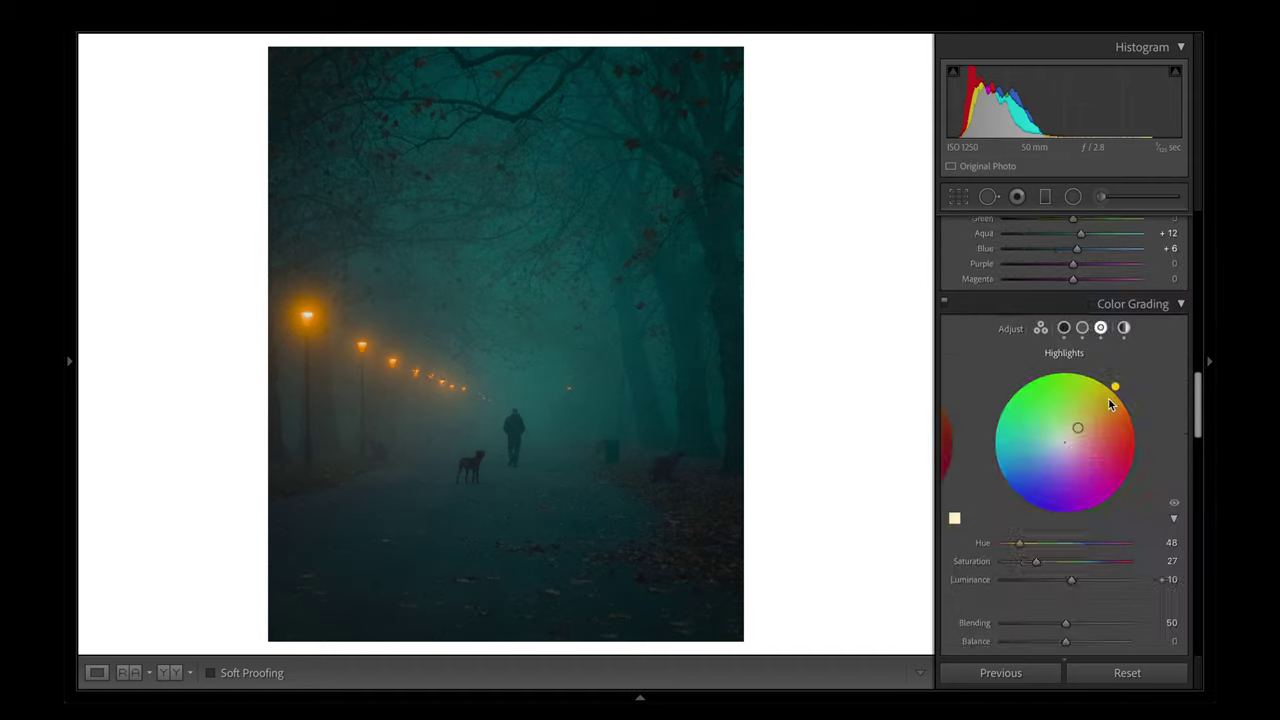
# - Shift the Midtones grading hue to 202 and open the Export dialog for the photo
pyautogui.moveTo(997, 451)
pyautogui.mouseDown()
pyautogui.moveTo(1005, 488)
pyautogui.moveTo(1000, 455)
pyautogui.mouseUp()
pyautogui.click(230, 20)
pyautogui.click(257, 208)
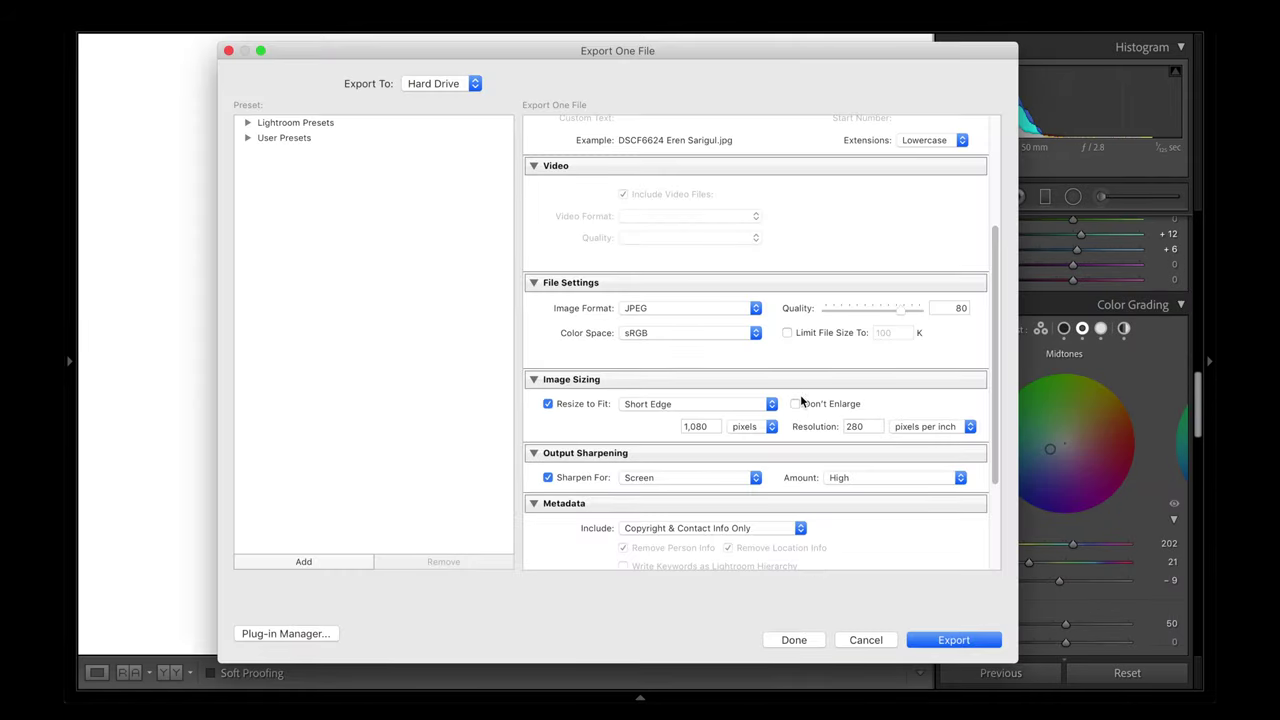